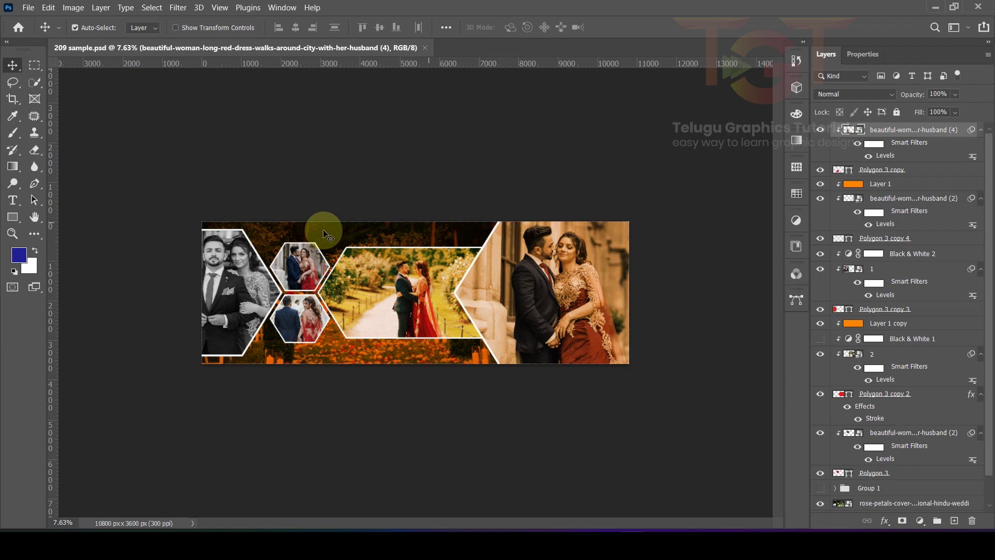
# - Create a new document in inches, 36 wide by 12 high, at 300 ppi
pyautogui.scroll(1, 366, 333)
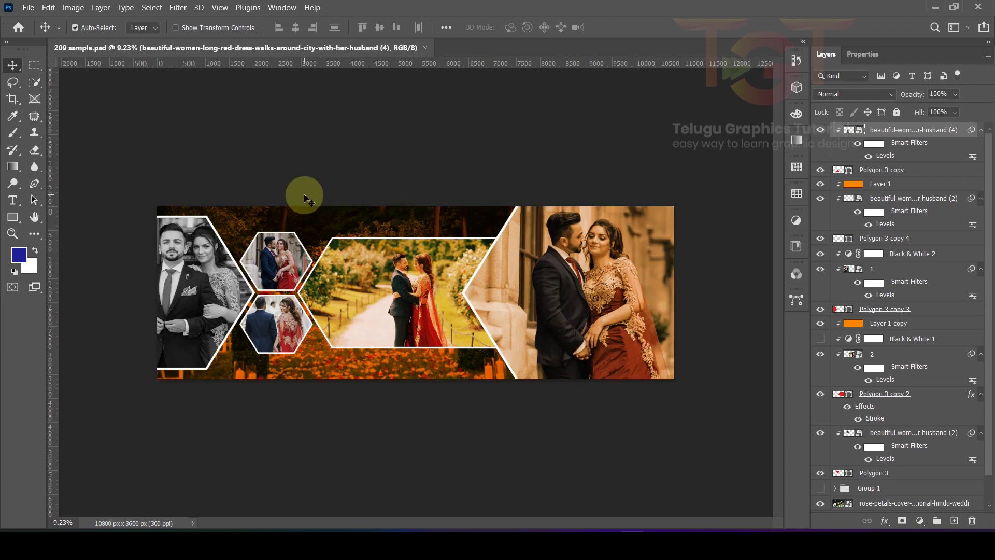
pyautogui.click(146, 146)
pyautogui.click(29, 7)
pyautogui.click(36, 18)
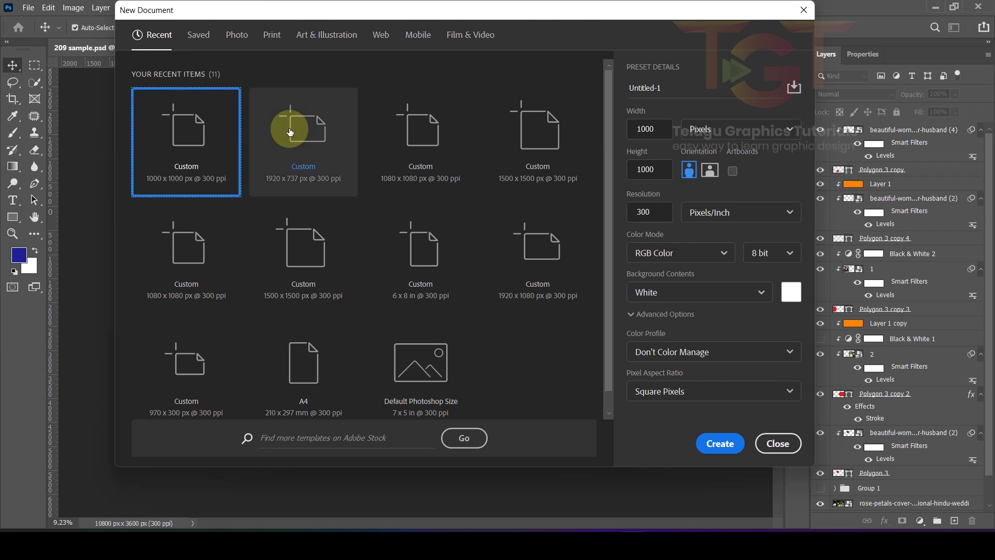
pyautogui.click(707, 129)
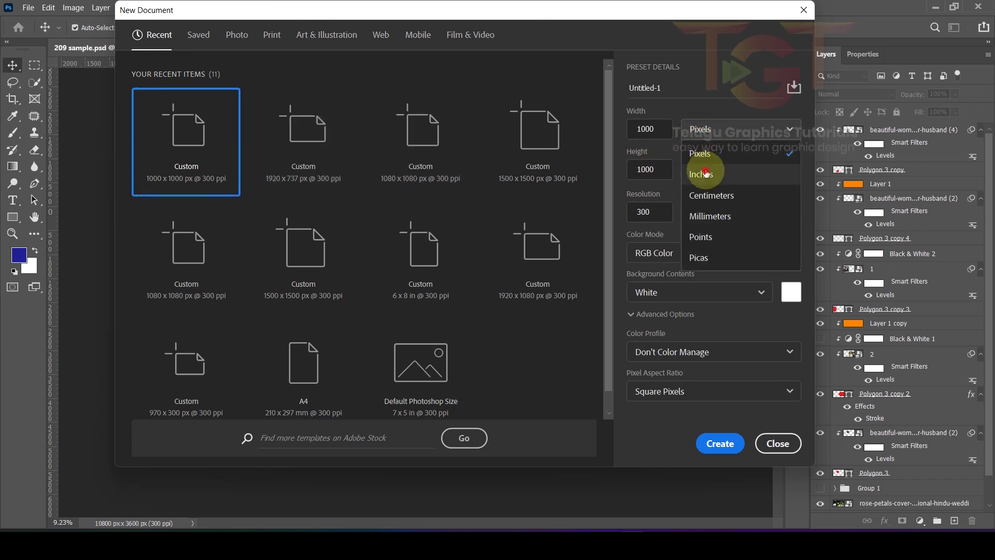
pyautogui.click(707, 173)
pyautogui.hotkey('ctrl', 'a')
pyautogui.write('36')
pyautogui.press('Tab')
pyautogui.press('Tab')
pyautogui.write('12')
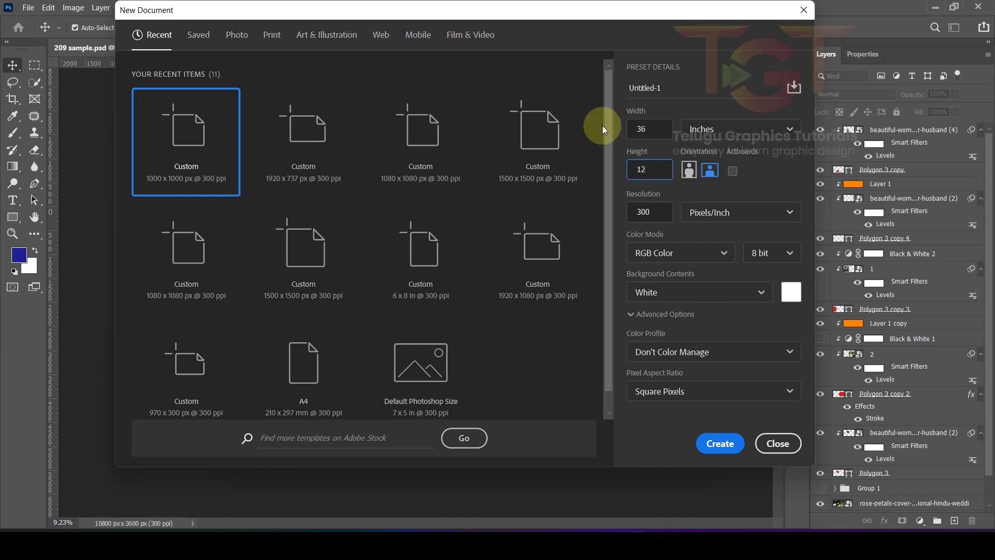
pyautogui.press('Tab')
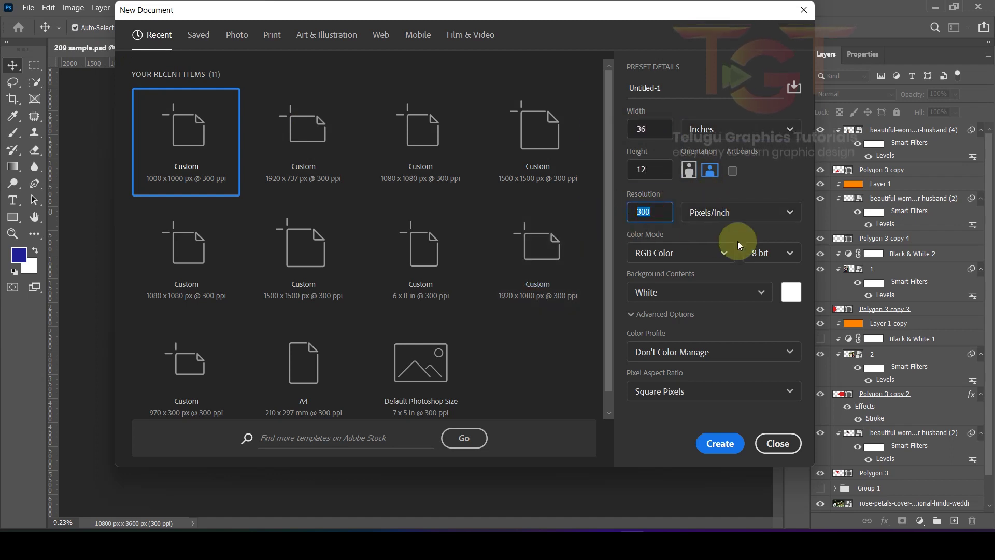
pyautogui.click(720, 444)
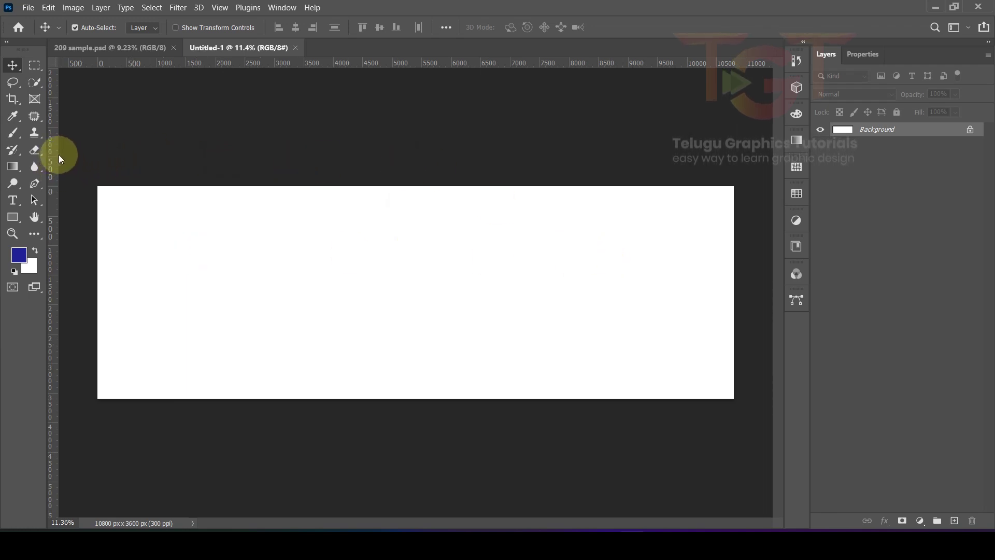
# - Drag a vertical guide from the left ruler to X 5400 px, the canvas centre
pyautogui.click(220, 7)
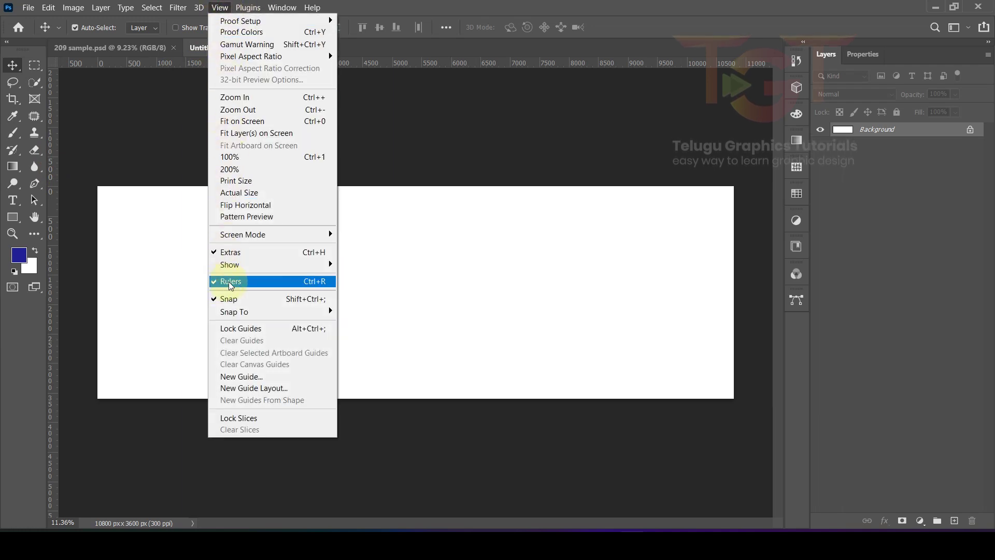
pyautogui.click(145, 138)
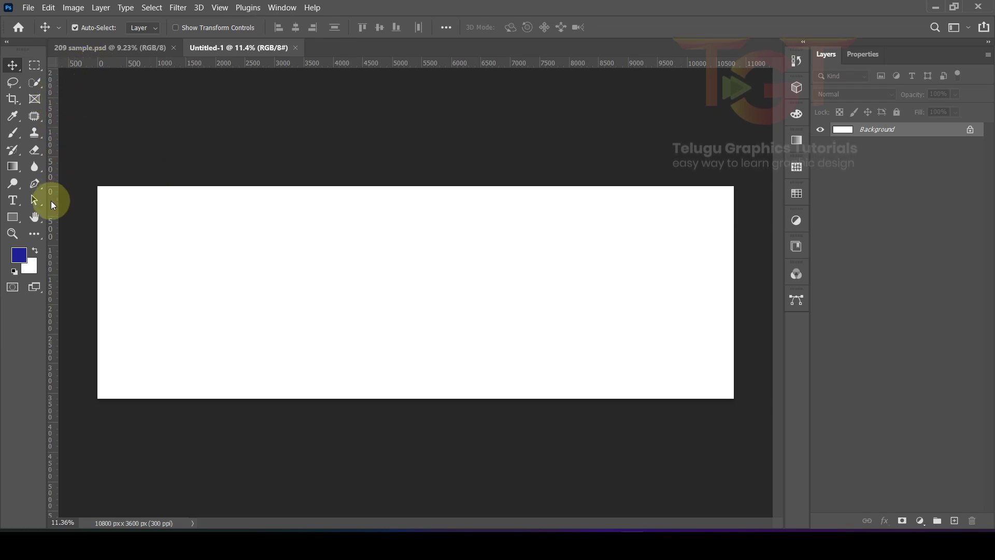
pyautogui.moveTo(56, 207); pyautogui.dragTo(415, 208)
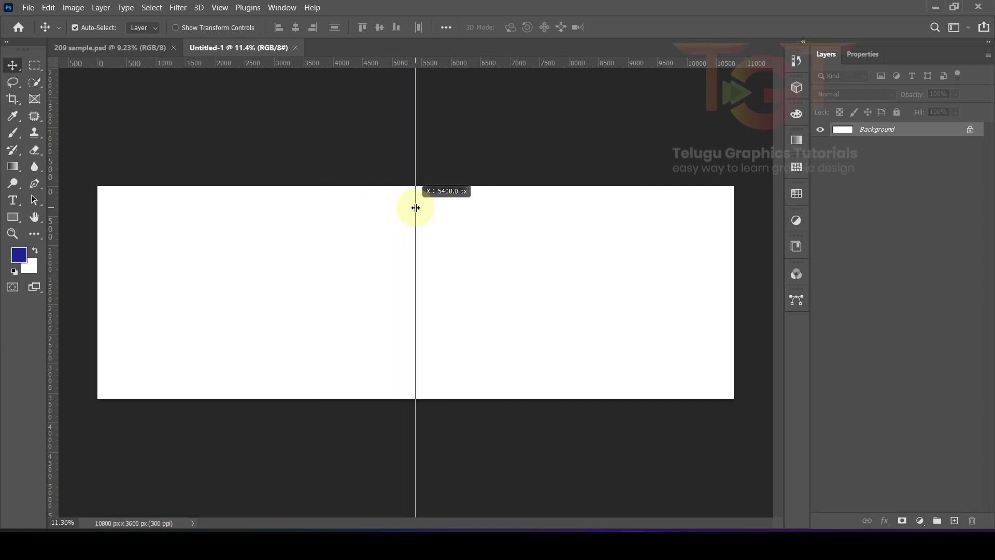
pyautogui.moveTo(416, 207); pyautogui.dragTo(416, 208)
pyautogui.scroll(-2, 218, 134)
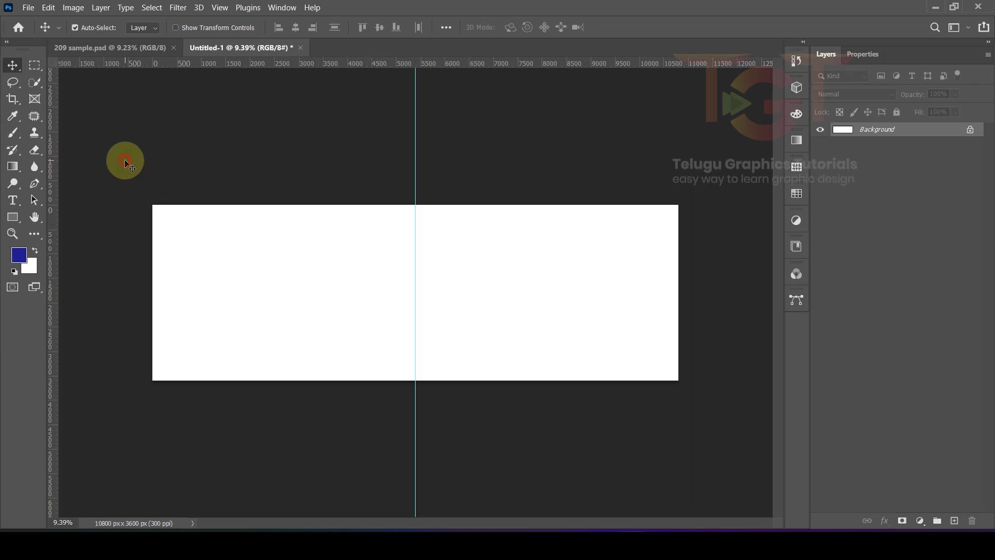
pyautogui.click(13, 221)
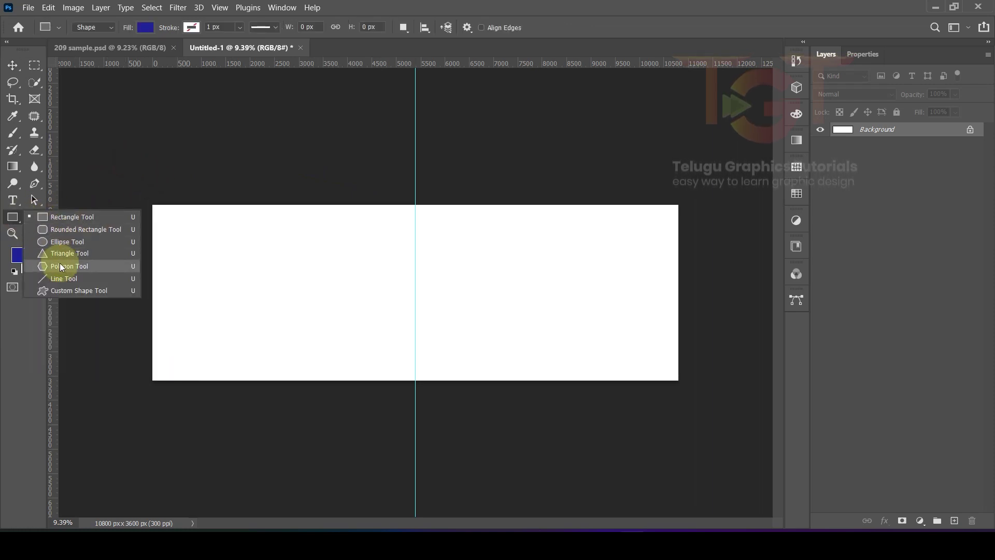
# - Draw a six-sided polygon sized 1300 × 1000 px on the left half of the canvas
pyautogui.click(62, 267)
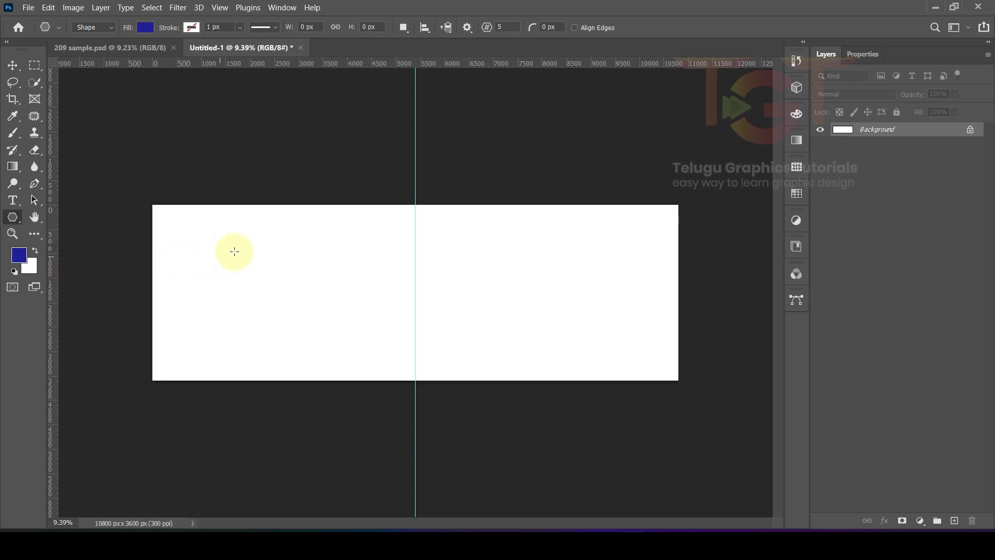
pyautogui.click(264, 154)
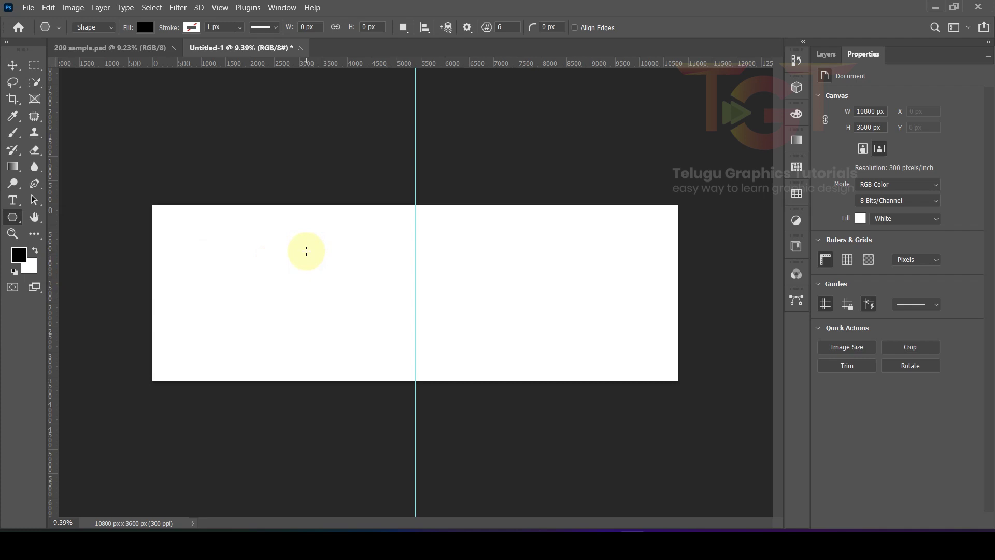
pyautogui.click(306, 251)
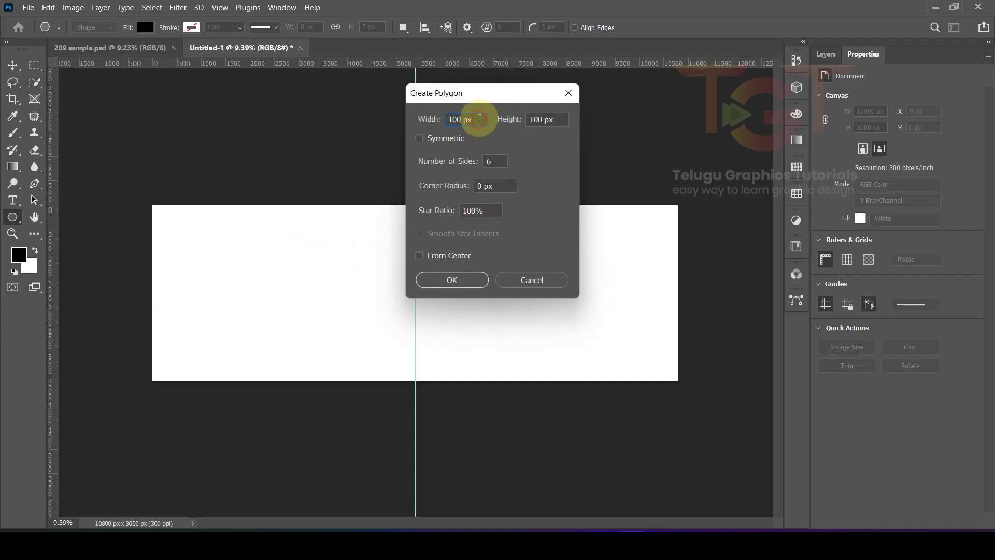
pyautogui.moveTo(479, 120); pyautogui.dragTo(424, 119)
pyautogui.write('1')
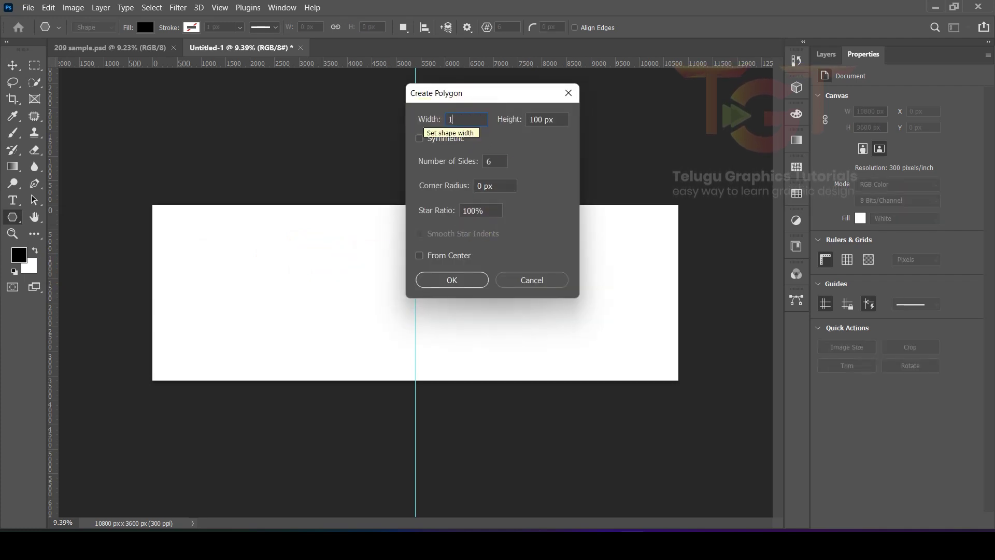
pyautogui.write('300')
pyautogui.press('Tab')
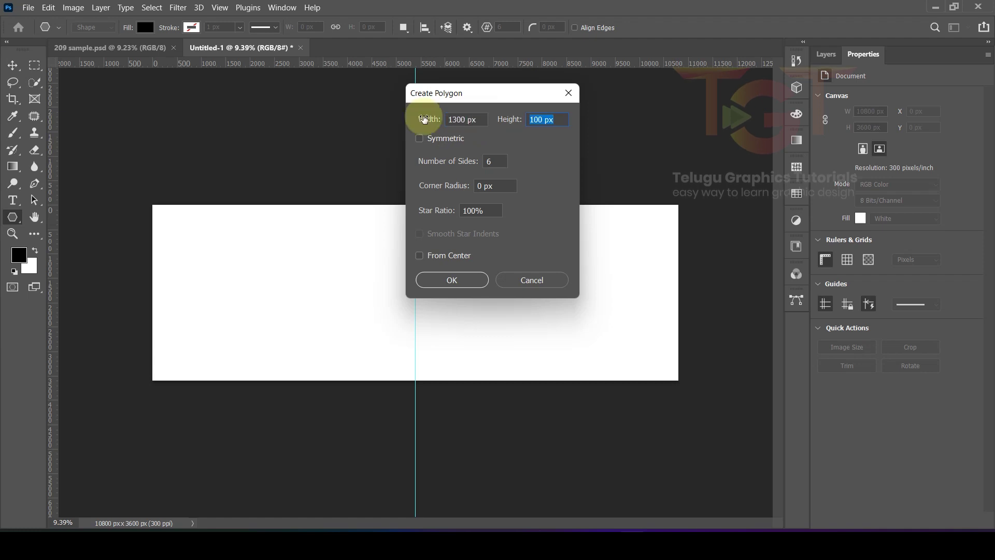
pyautogui.write('100')
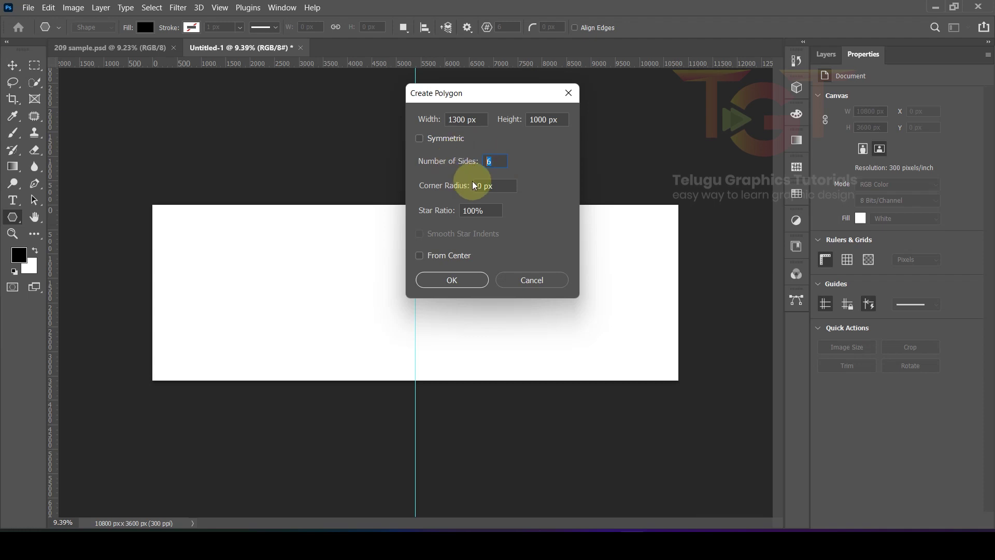
pyautogui.click(453, 280)
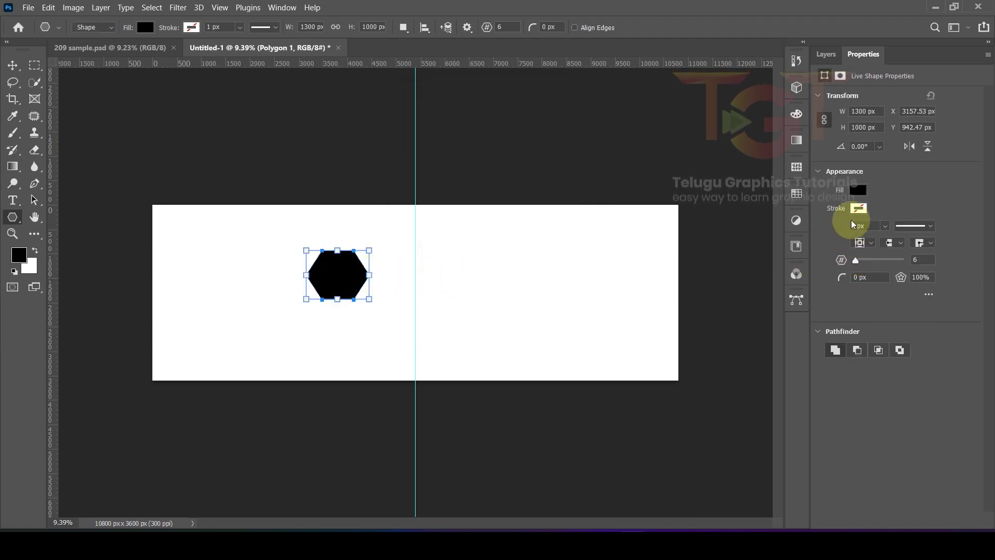
# - Fill the hexagon with magenta and select the Background layer
pyautogui.click(857, 190)
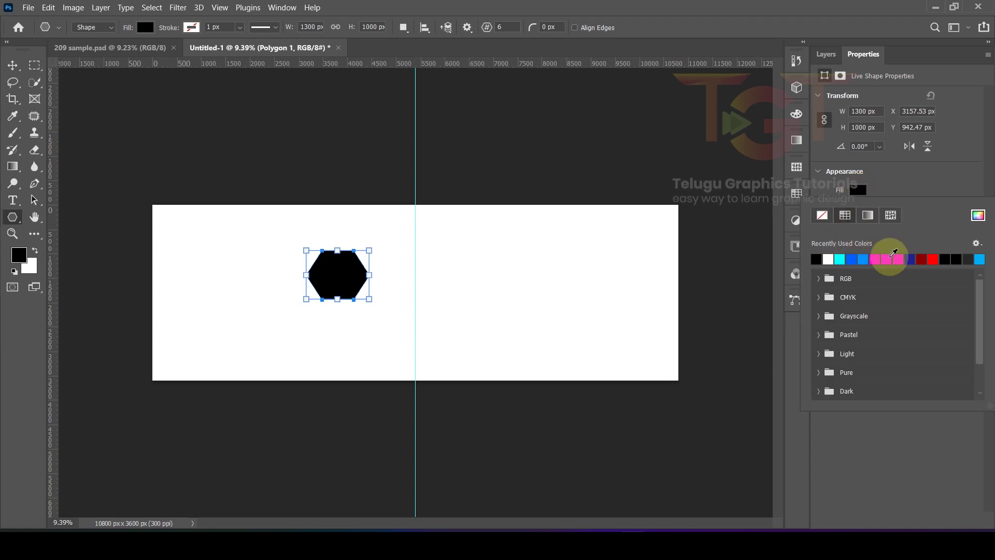
pyautogui.click(887, 258)
pyautogui.click(882, 187)
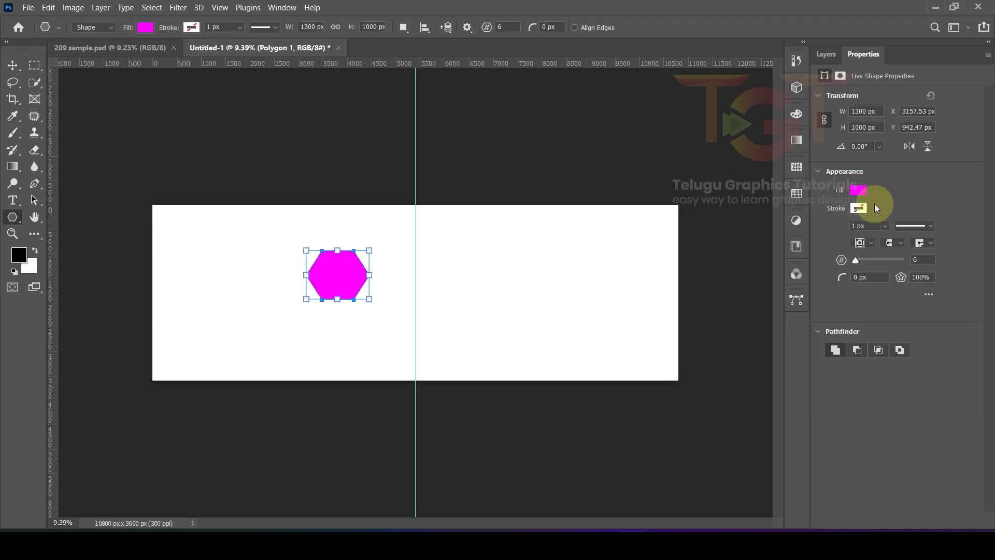
pyautogui.press('v')
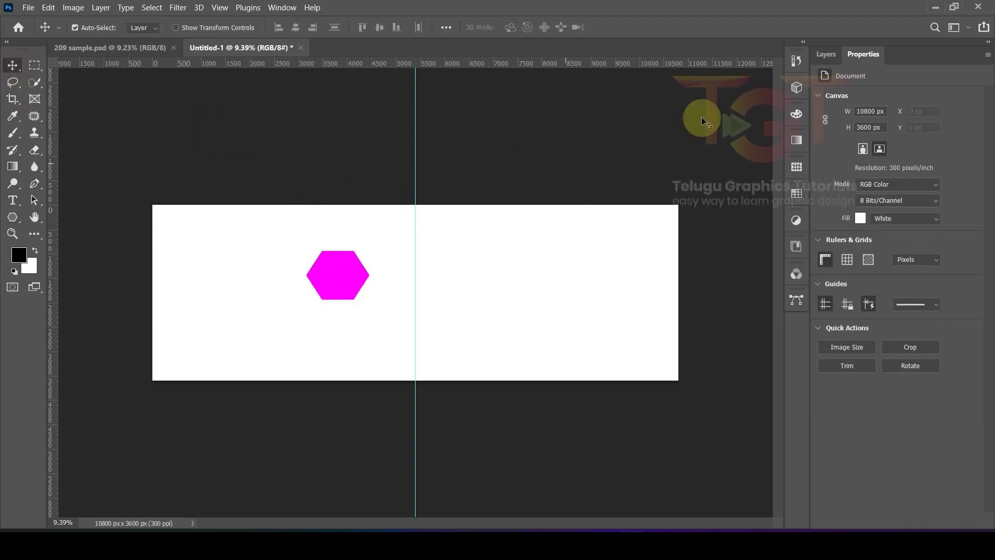
pyautogui.click(826, 54)
pyautogui.click(888, 147)
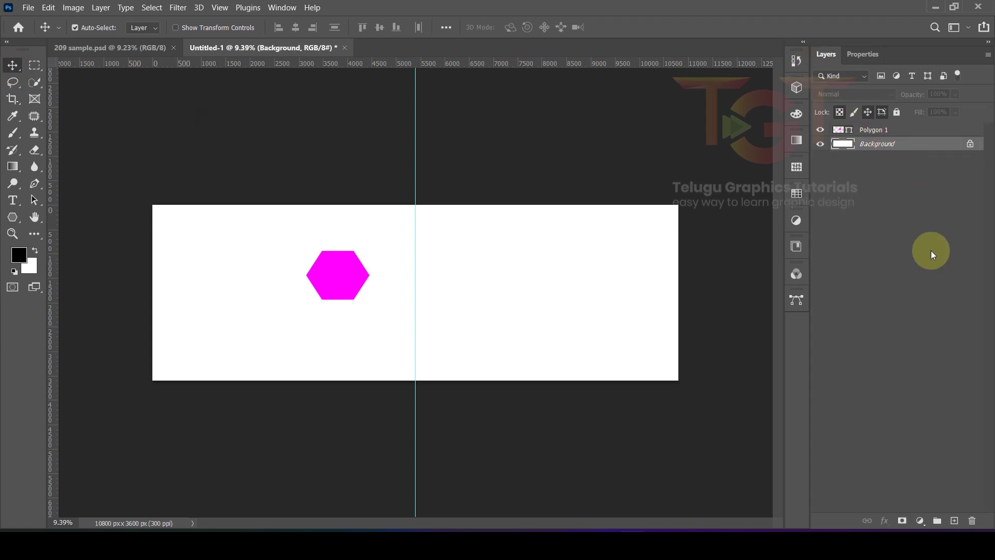
# - Add a Solid Color fill layer set to orange #ff6000
pyautogui.click(920, 520)
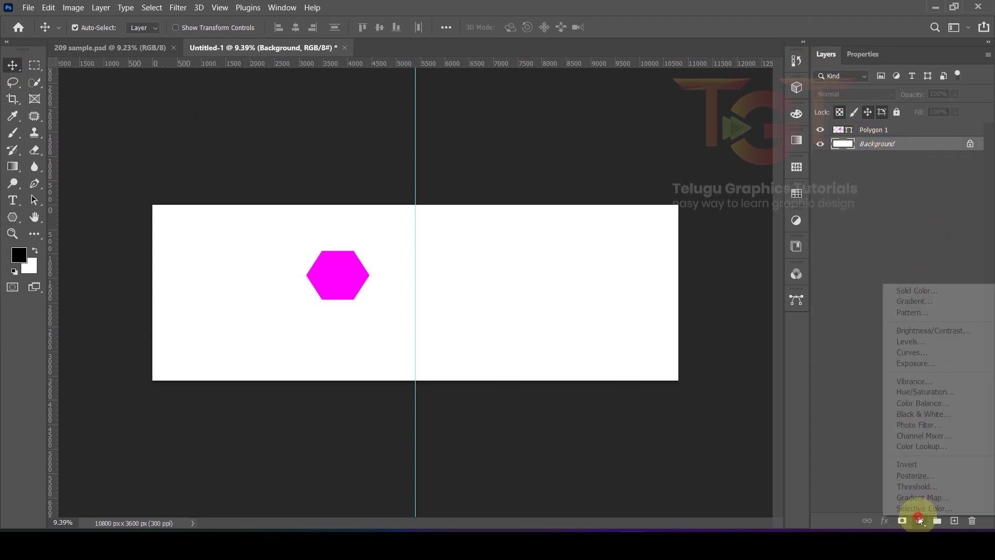
pyautogui.click(925, 293)
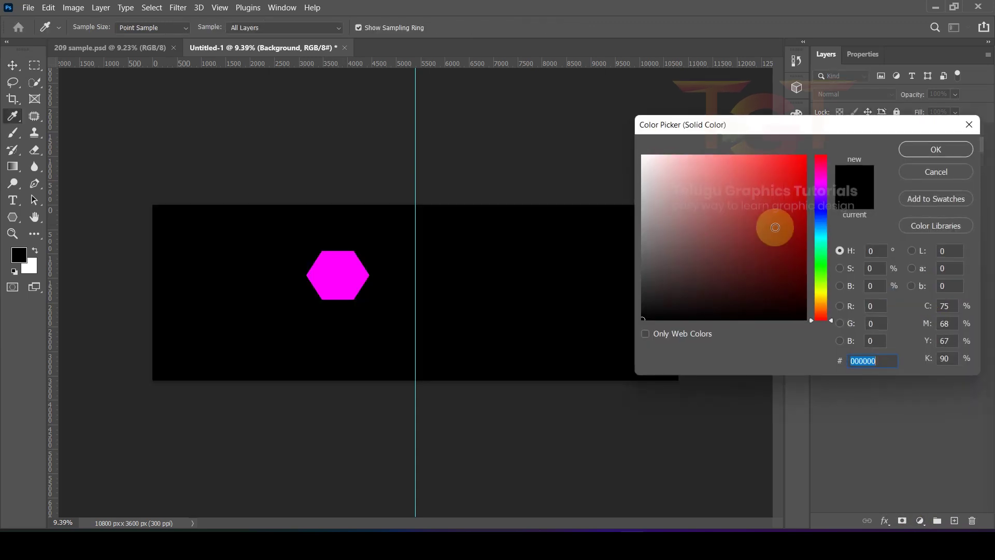
pyautogui.click(801, 162)
pyautogui.moveTo(818, 267); pyautogui.dragTo(813, 309)
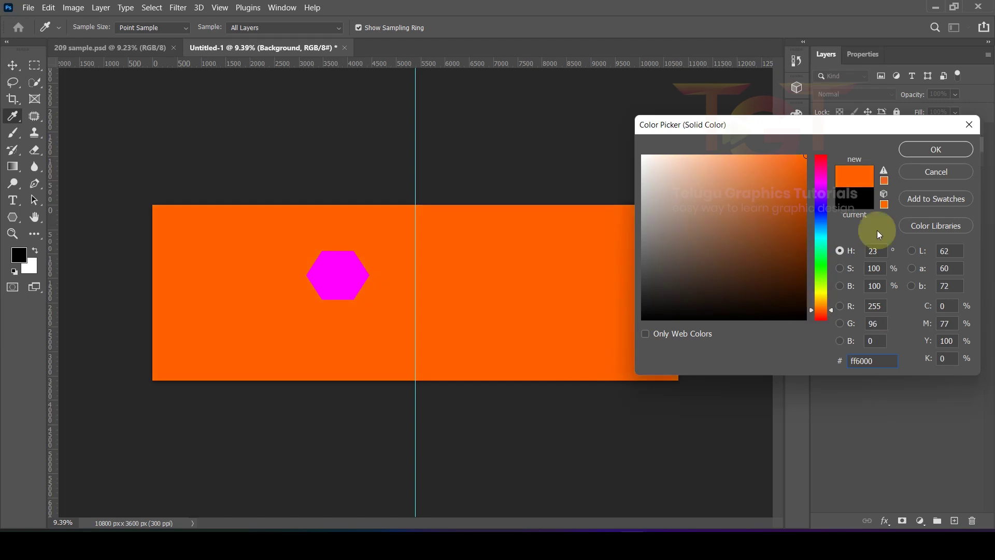
pyautogui.click(935, 150)
# - Move the magenta hexagon up and left, and drag a horizontal guide to Y 1800 px
pyautogui.scroll(2, 256, 285)
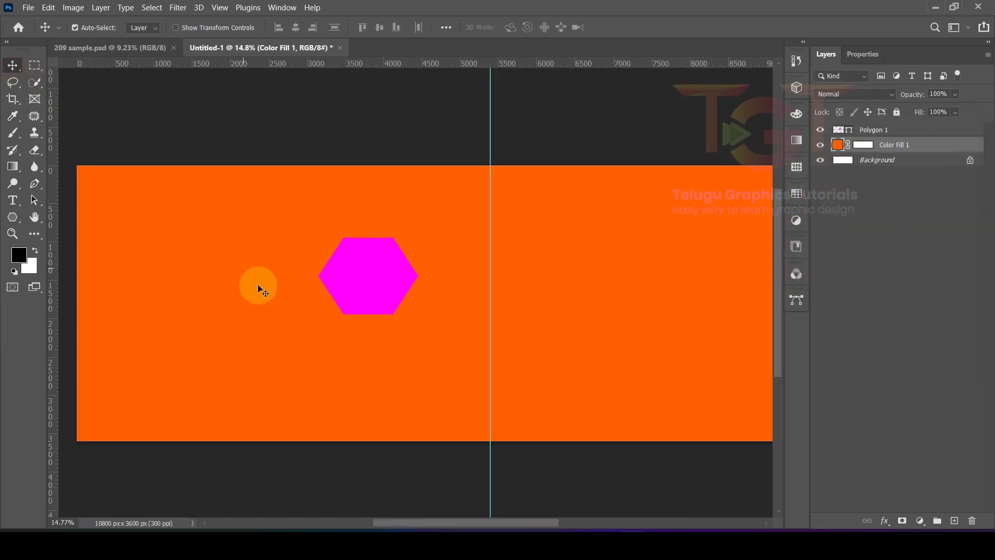
pyautogui.moveTo(255, 285); pyautogui.dragTo(445, 266)
pyautogui.moveTo(514, 244); pyautogui.dragTo(429, 234)
pyautogui.moveTo(386, 68); pyautogui.dragTo(465, 259)
pyautogui.click(171, 182)
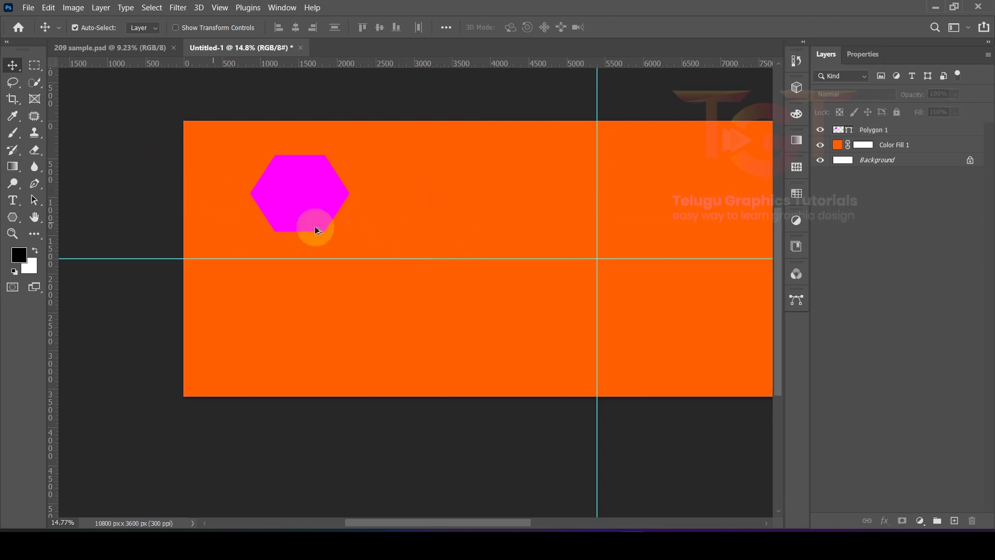
# - Nudge the hexagon right and down and give it a white stroke
pyautogui.scroll(2, 304, 228)
pyautogui.moveTo(306, 195); pyautogui.dragTo(350, 223)
pyautogui.scroll(4, 334, 270)
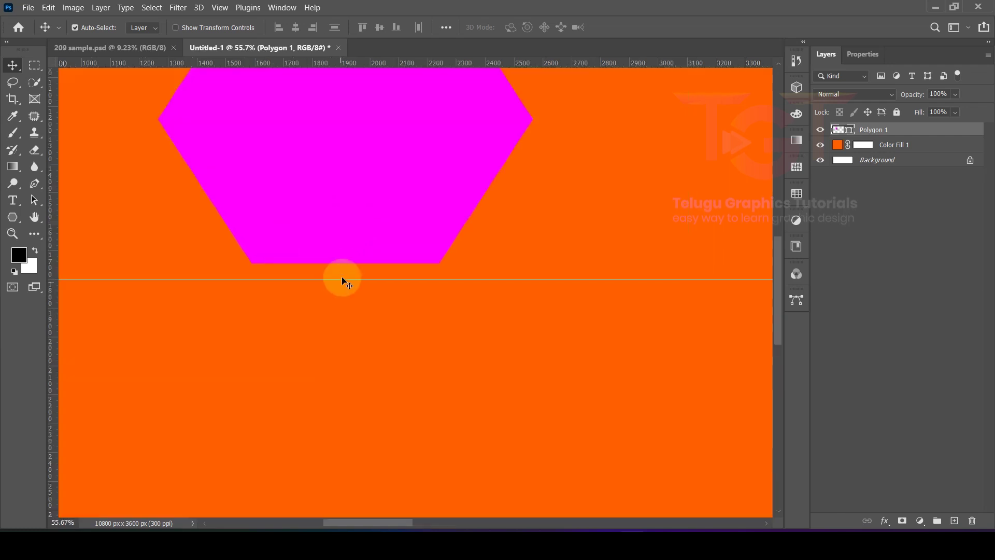
pyautogui.scroll(-2, 348, 222)
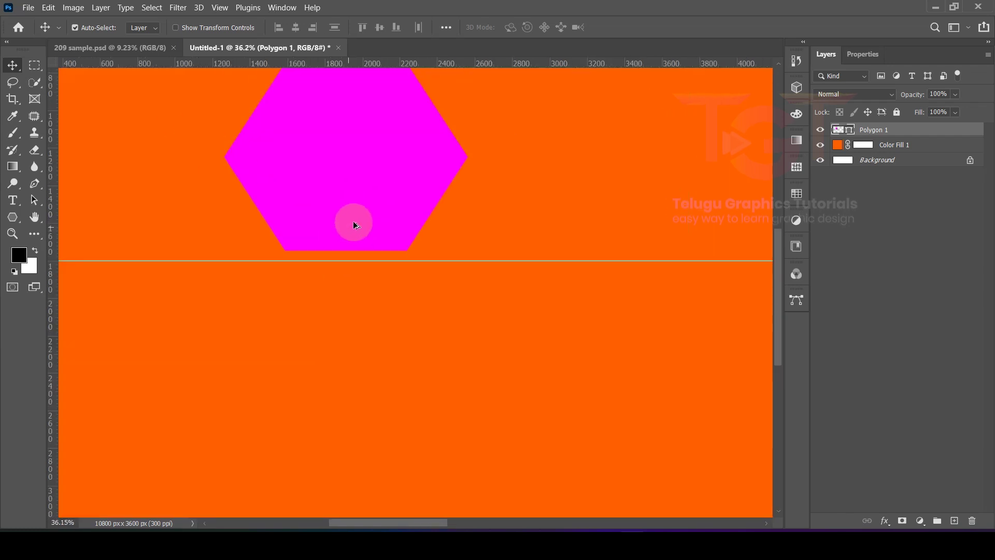
pyautogui.click(857, 62)
pyautogui.click(861, 208)
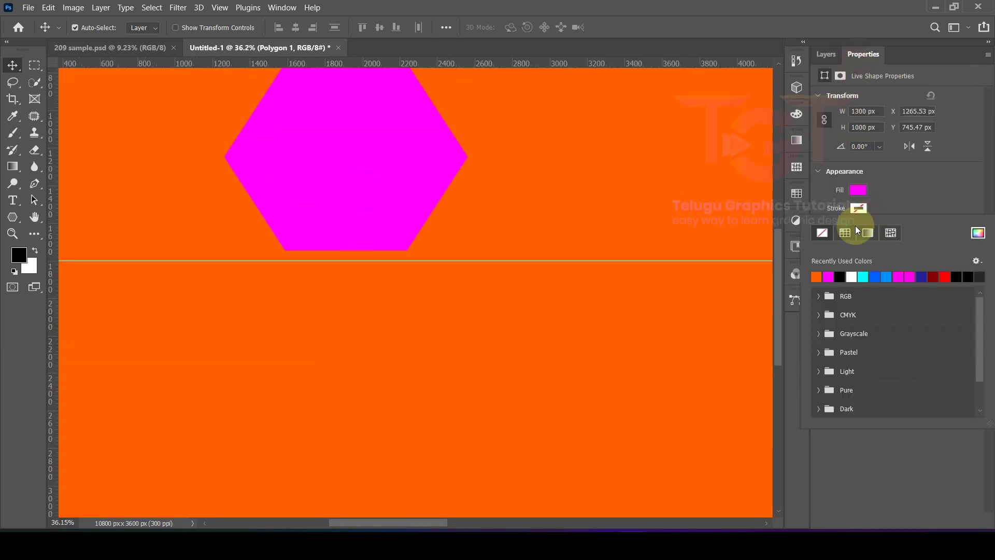
pyautogui.click(856, 275)
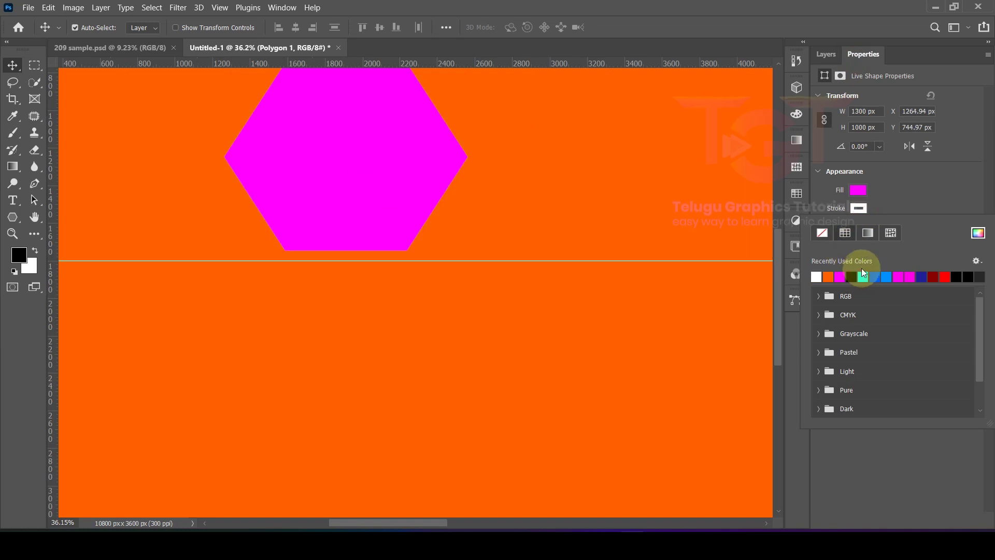
# - Set the hexagon's stroke width to 45 px
pyautogui.click(887, 193)
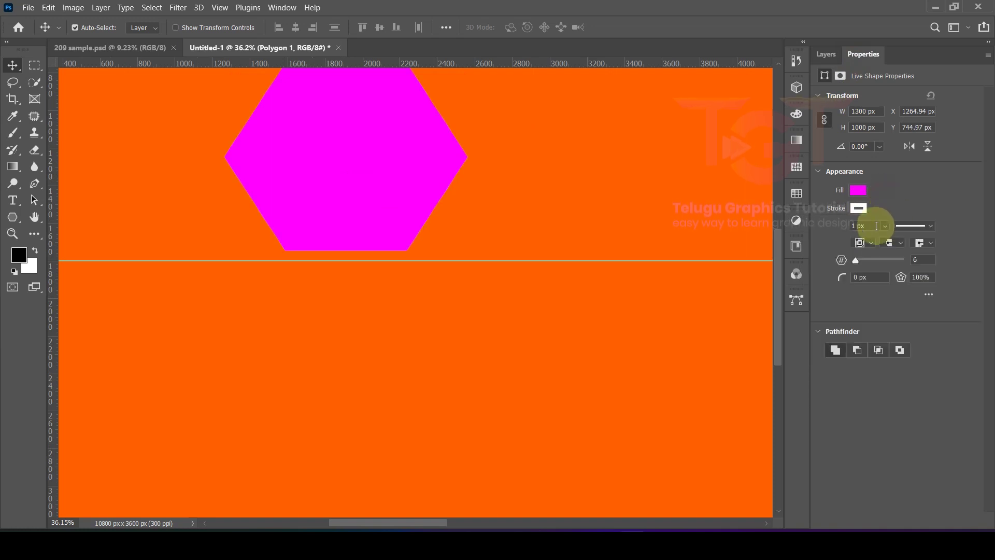
pyautogui.moveTo(872, 226); pyautogui.dragTo(819, 228)
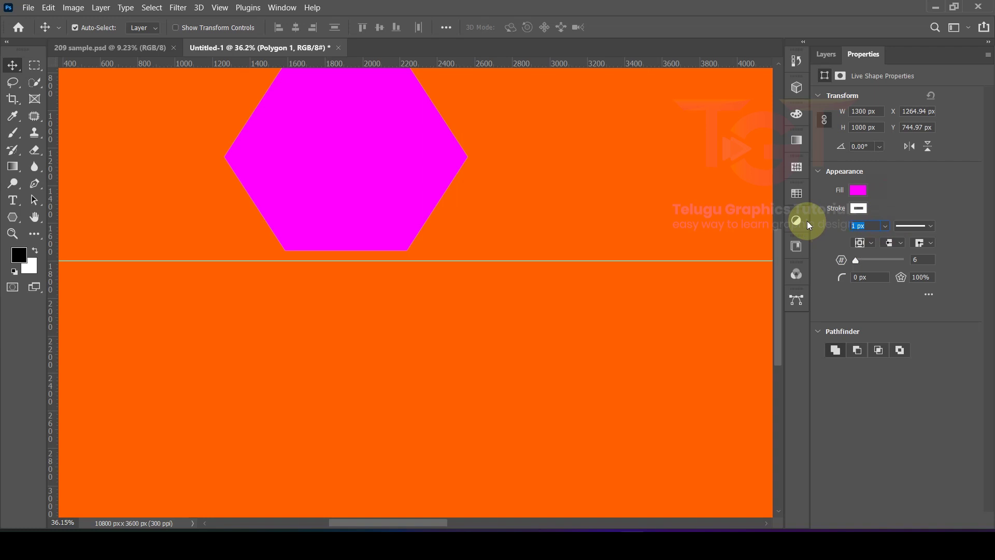
pyautogui.press('Return')
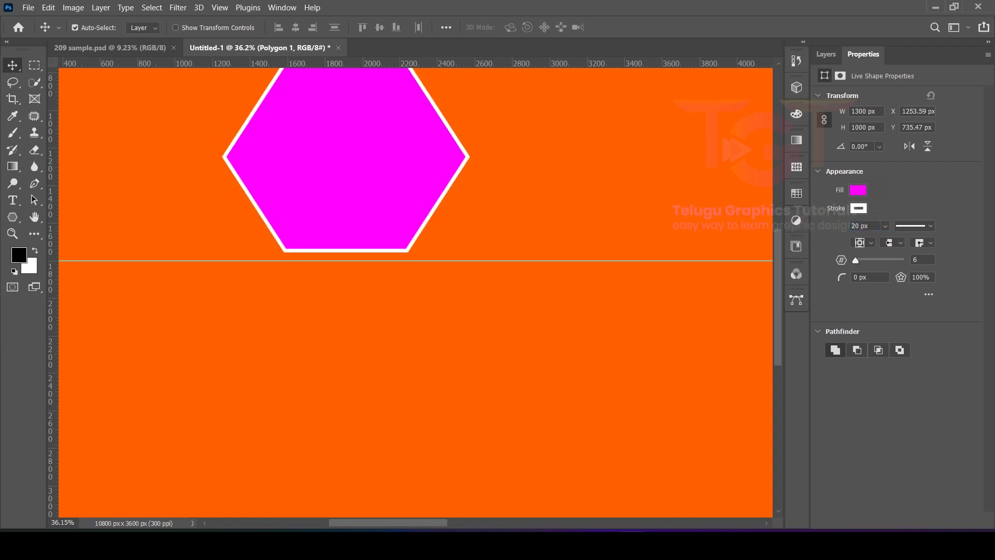
pyautogui.moveTo(871, 227); pyautogui.dragTo(840, 229)
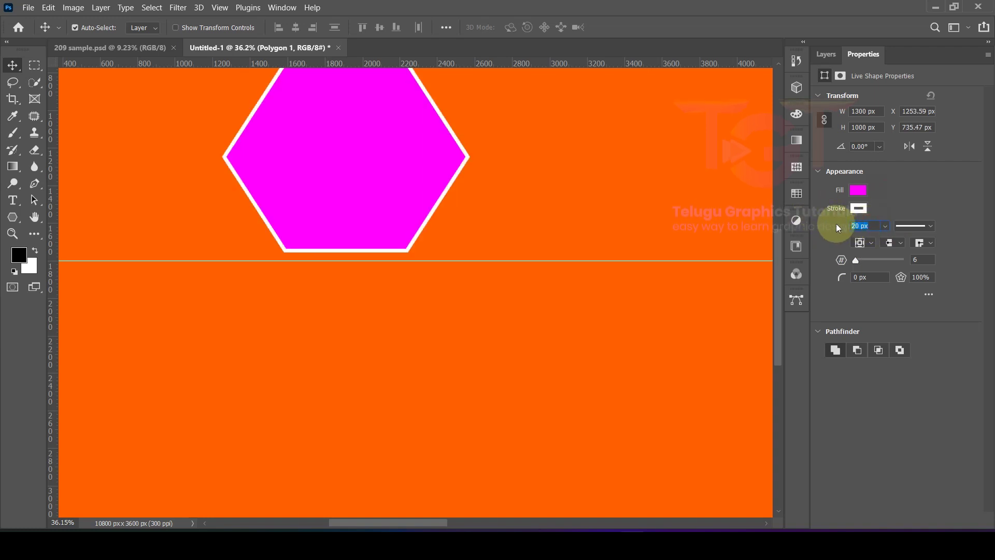
pyautogui.write('45')
pyautogui.press('Return')
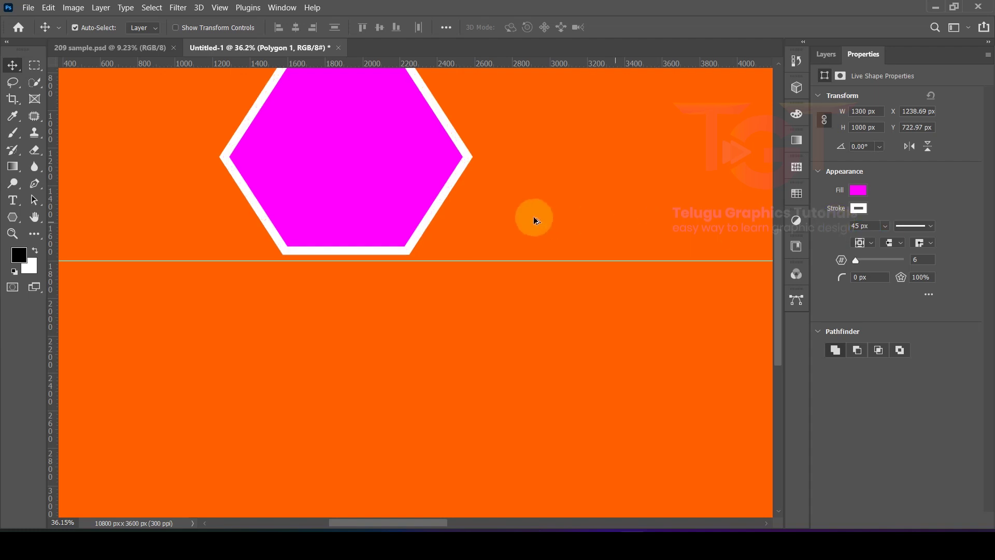
pyautogui.scroll(-5, 517, 194)
pyautogui.scroll(4, 456, 191)
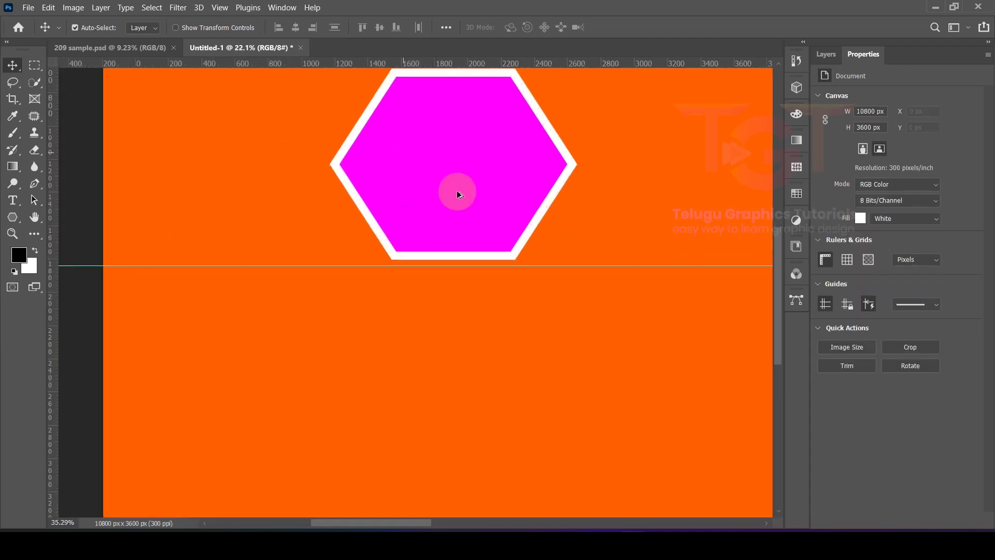
pyautogui.scroll(-3, 461, 194)
pyautogui.hotkey('ctrl', '0')
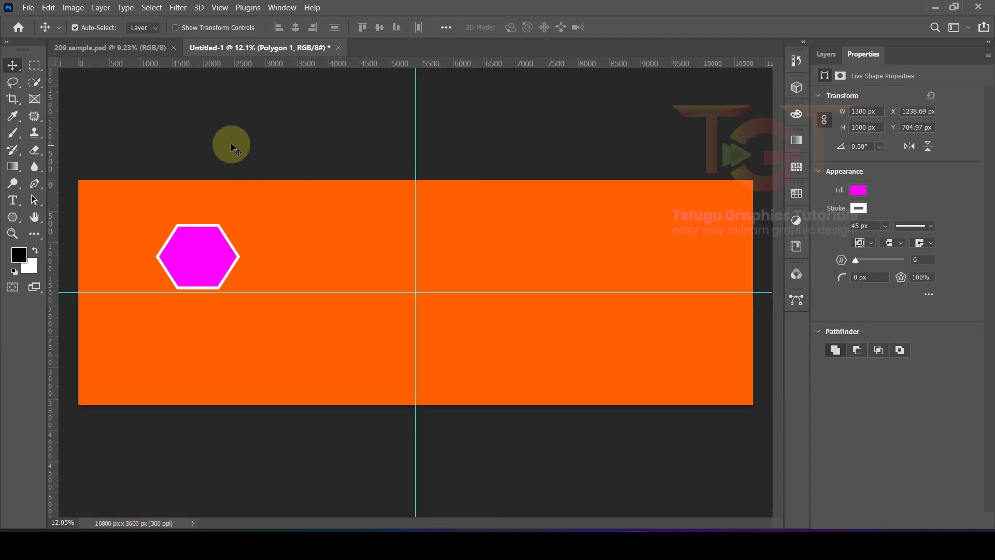
# - Alt-drag a hexagon copy just below the original, nudge it up, then copy the upper one left
pyautogui.scroll(4, 200, 213)
pyautogui.moveTo(451, 154); pyautogui.dragTo(516, 164)
pyautogui.click(441, 166)
pyautogui.moveTo(438, 163); pyautogui.dragTo(429, 313)
pyautogui.scroll(6, 432, 284)
pyautogui.scroll(-5, 437, 234)
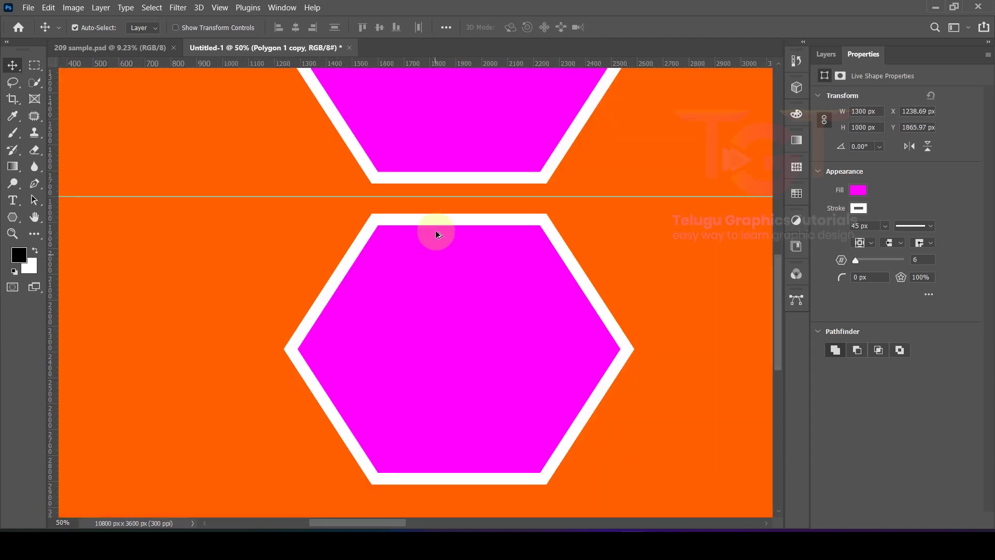
pyautogui.press('Up')
pyautogui.press('Up')
pyautogui.press('Up')
pyautogui.press('Up')
pyautogui.press('Up')
pyautogui.press('Up')
pyautogui.press('Up')
pyautogui.press('Up')
pyautogui.press('Up')
pyautogui.press('Up')
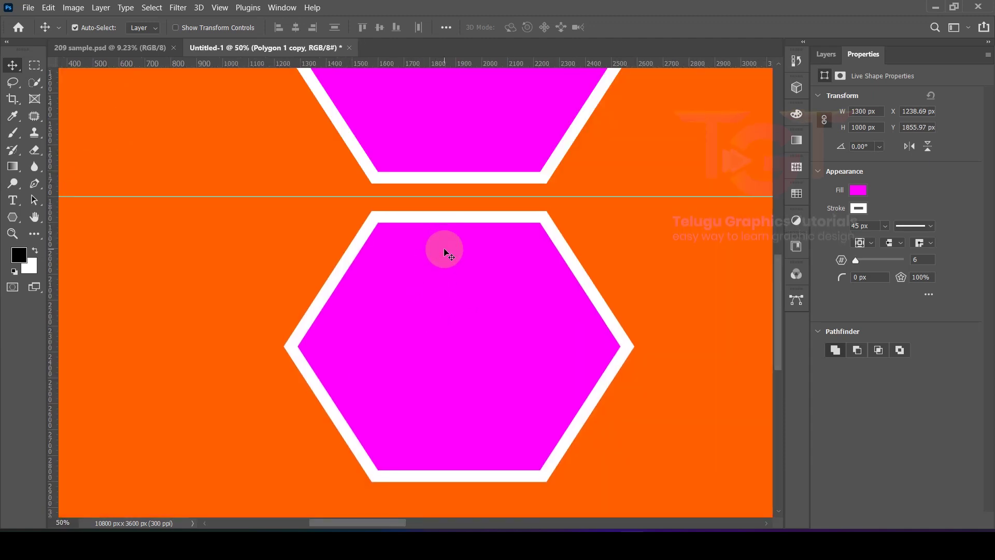
pyautogui.scroll(-3, 444, 248)
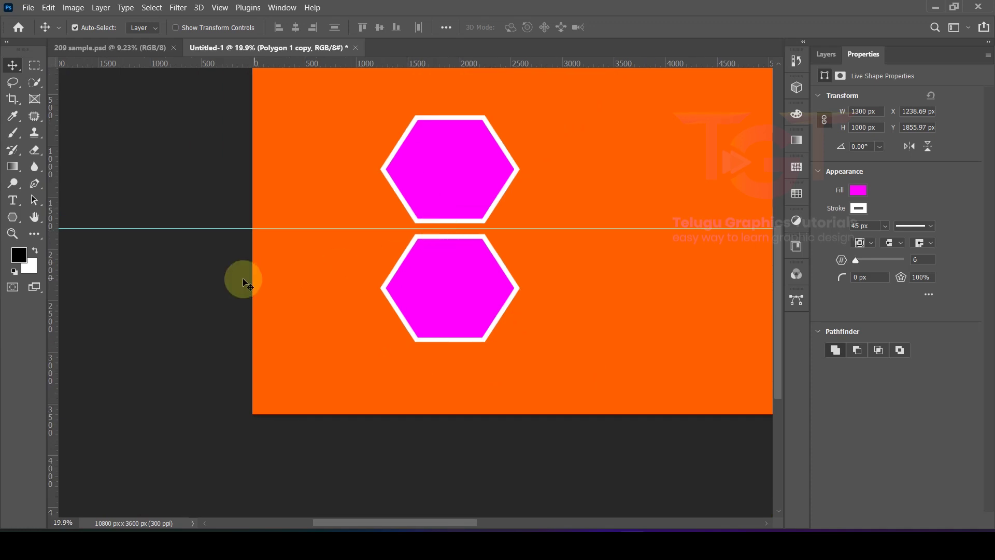
pyautogui.click(224, 278)
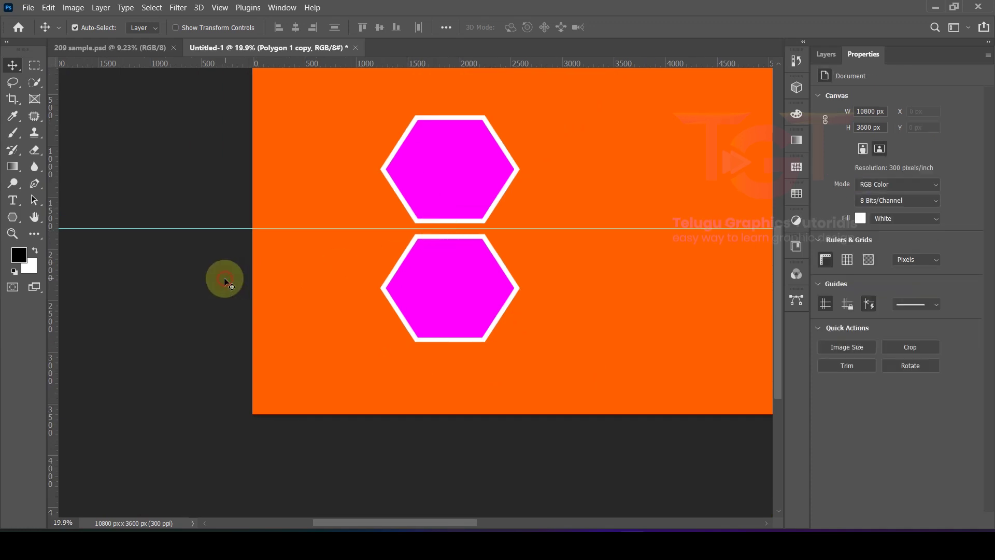
pyautogui.click(458, 168)
pyautogui.moveTo(473, 163); pyautogui.dragTo(356, 223)
# - Scale the left hexagon to about 285% and move it off the banner's left edge
pyautogui.scroll(-2, 338, 220)
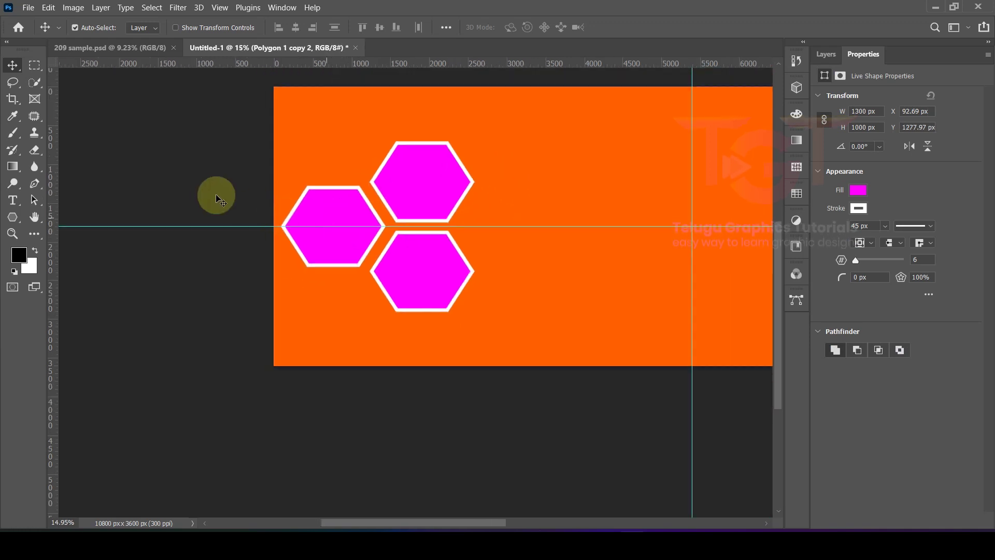
pyautogui.click(233, 205)
pyautogui.click(325, 208)
pyautogui.press('ctrl')
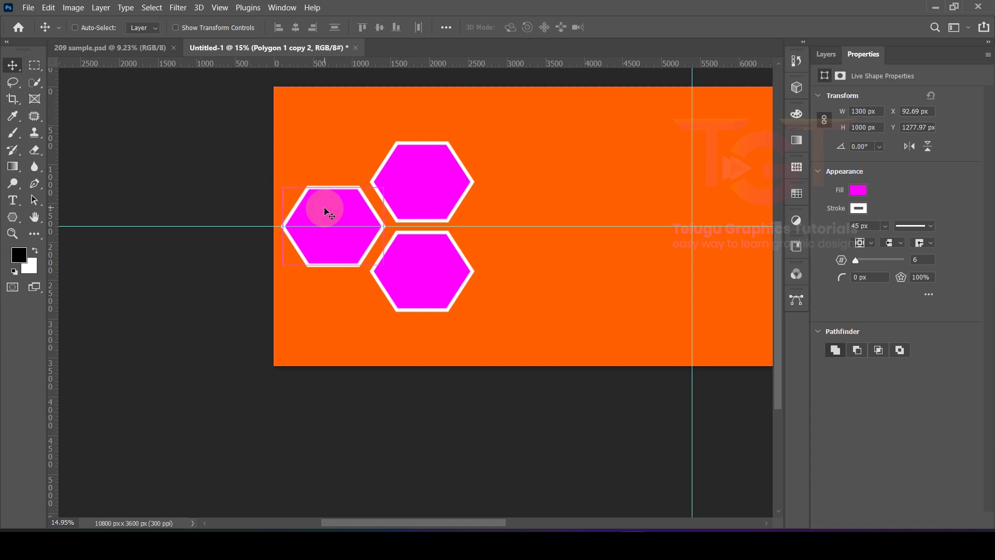
pyautogui.hotkey('ctrl', 't')
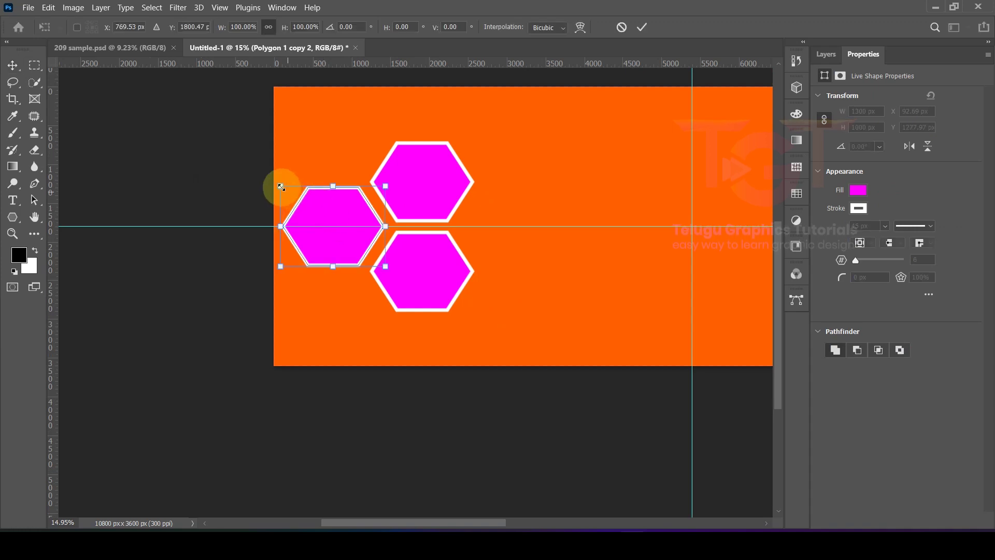
pyautogui.moveTo(284, 191); pyautogui.dragTo(178, 129)
pyautogui.moveTo(329, 173)
pyautogui.mouseDown()
pyautogui.moveTo(237, 176)
pyautogui.moveTo(327, 171)
pyautogui.mouseUp()
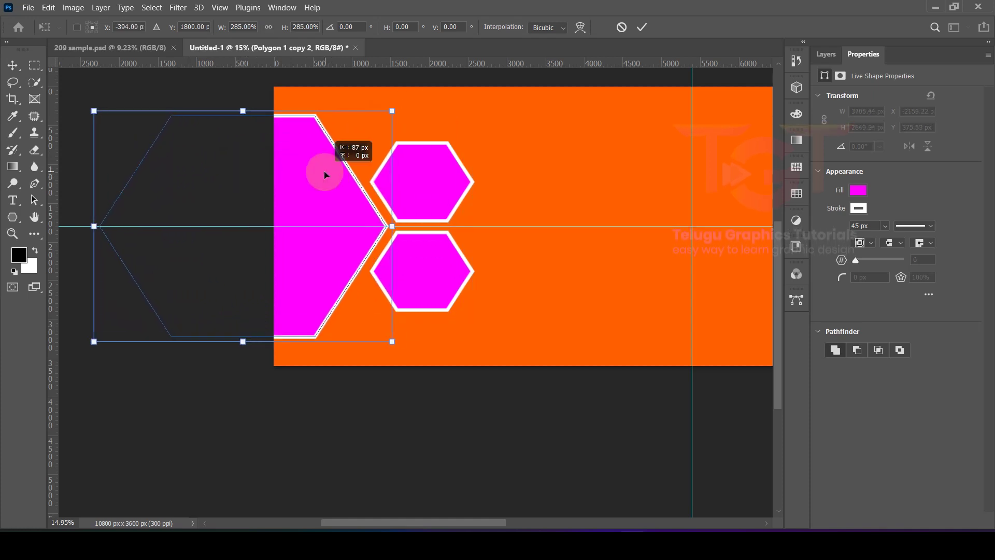
pyautogui.click(641, 27)
# - Shift both small hexagons right beside the big one, then select the upper small hexagon
pyautogui.click(440, 182)
pyautogui.click(431, 238)
pyautogui.scroll(2, 424, 200)
pyautogui.moveTo(425, 203); pyautogui.dragTo(470, 188)
pyautogui.scroll(-3, 304, 204)
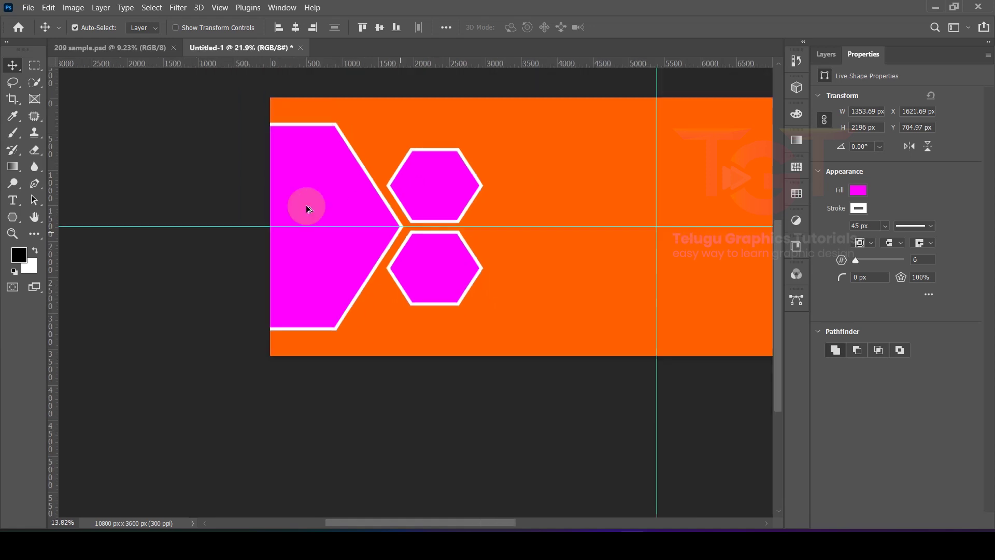
pyautogui.scroll(-1, 311, 212)
pyautogui.click(324, 222)
pyautogui.scroll(1, 311, 189)
pyautogui.hscroll(1, 249, 201)
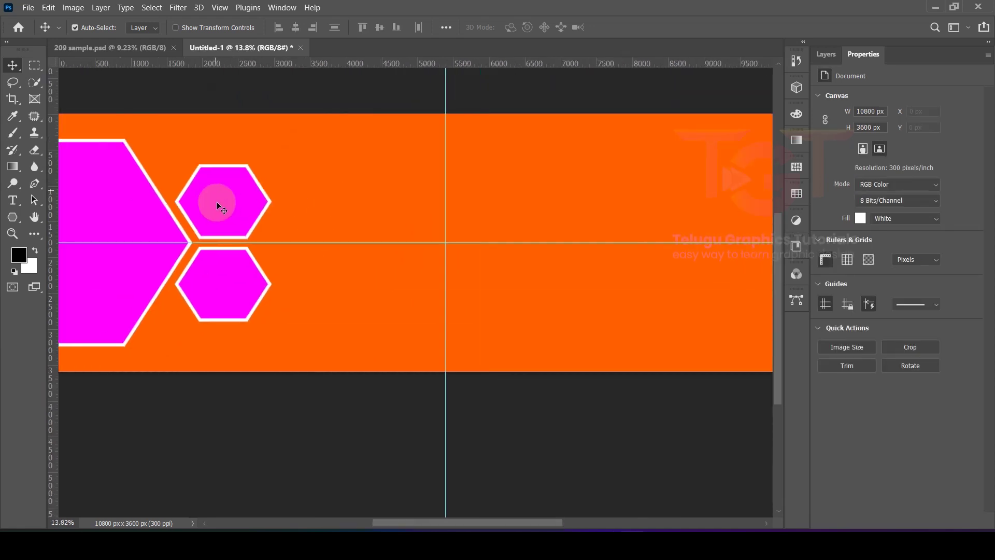
pyautogui.click(227, 197)
# - Copy the upper hexagon to the right of the pair and drag its right anchors out into a bar
pyautogui.moveTo(223, 190); pyautogui.dragTo(302, 233)
pyautogui.scroll(4, 302, 233)
pyautogui.scroll(-4, 289, 229)
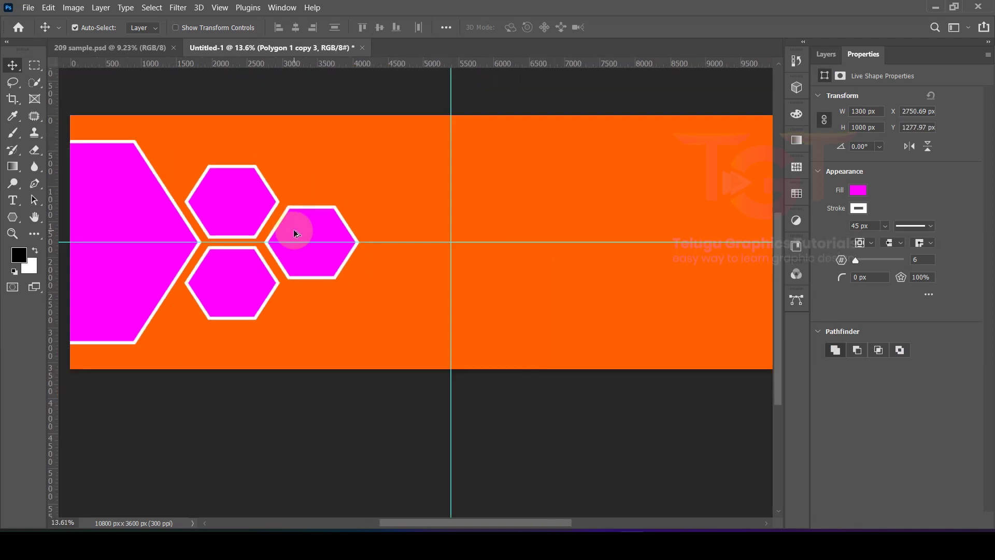
pyautogui.click(34, 202)
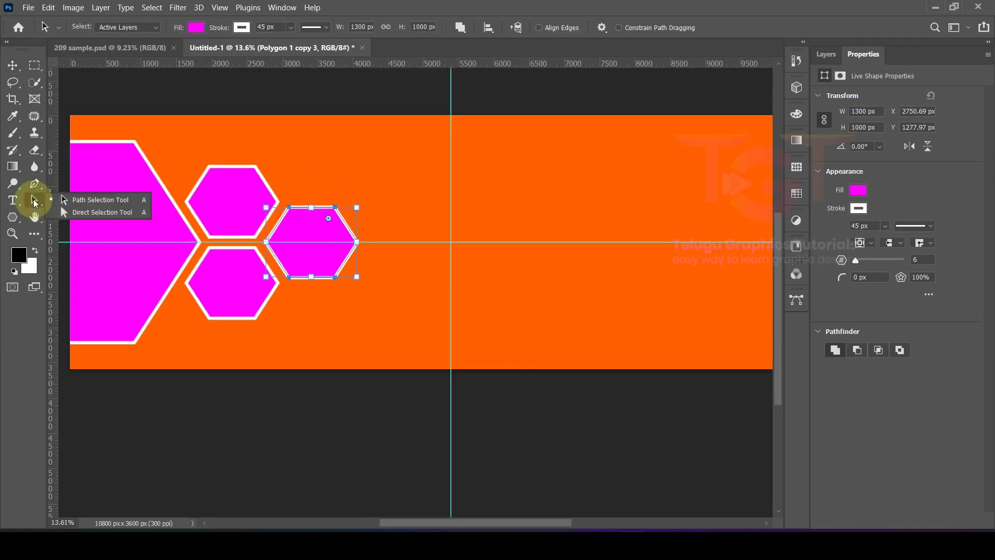
pyautogui.click(91, 212)
pyautogui.scroll(-3, 296, 248)
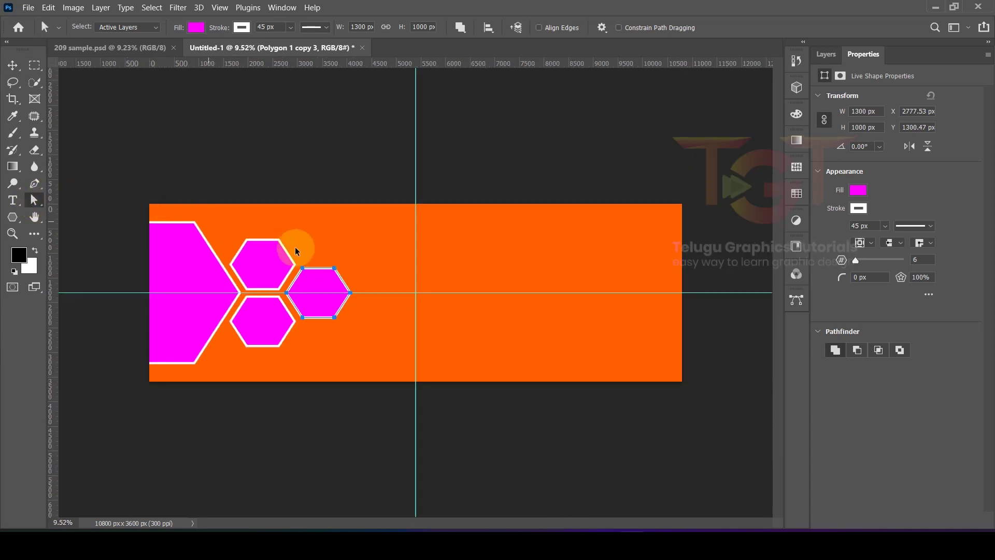
pyautogui.scroll(1, 348, 269)
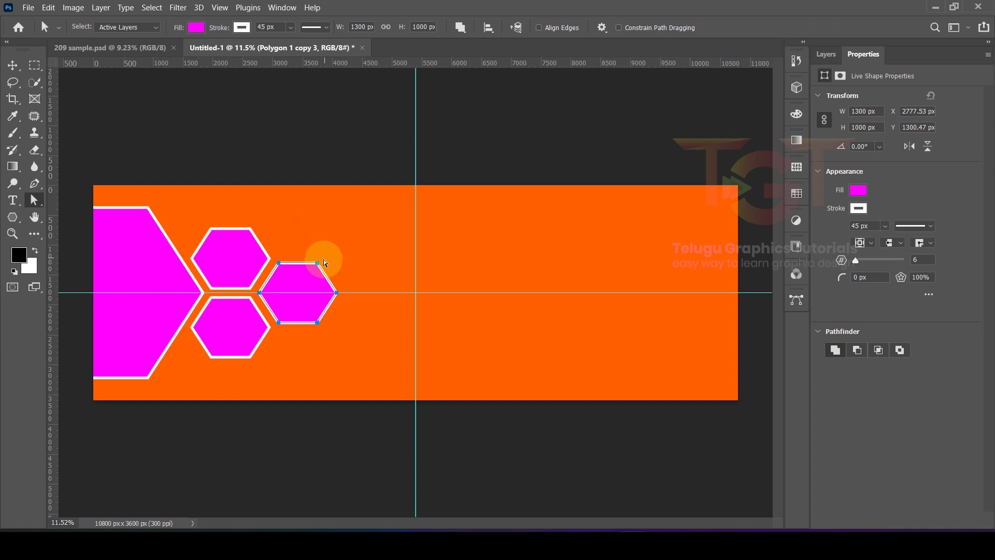
pyautogui.moveTo(321, 266); pyautogui.dragTo(742, 247)
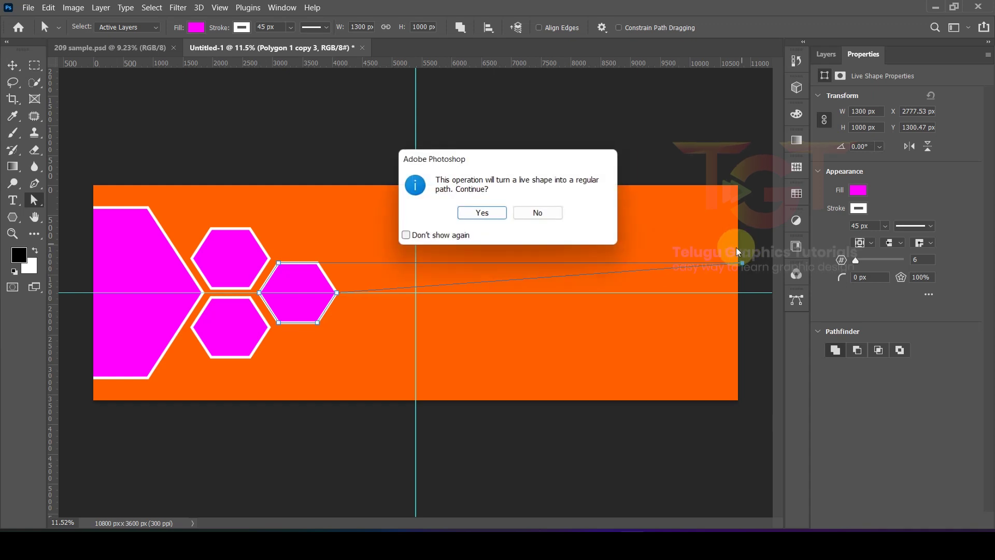
pyautogui.click(482, 213)
pyautogui.hotkey('ctrl', '-')
pyautogui.moveTo(613, 300); pyautogui.dragTo(662, 315)
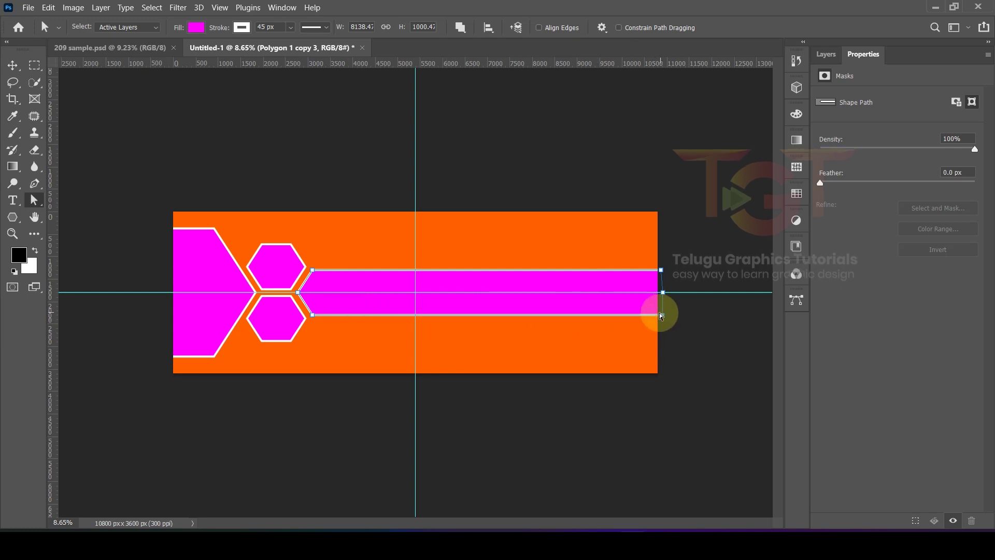
# - Free Transform the magenta bar to about 178% so it passes the banner's right edge
pyautogui.click(12, 66)
pyautogui.scroll(1, 299, 295)
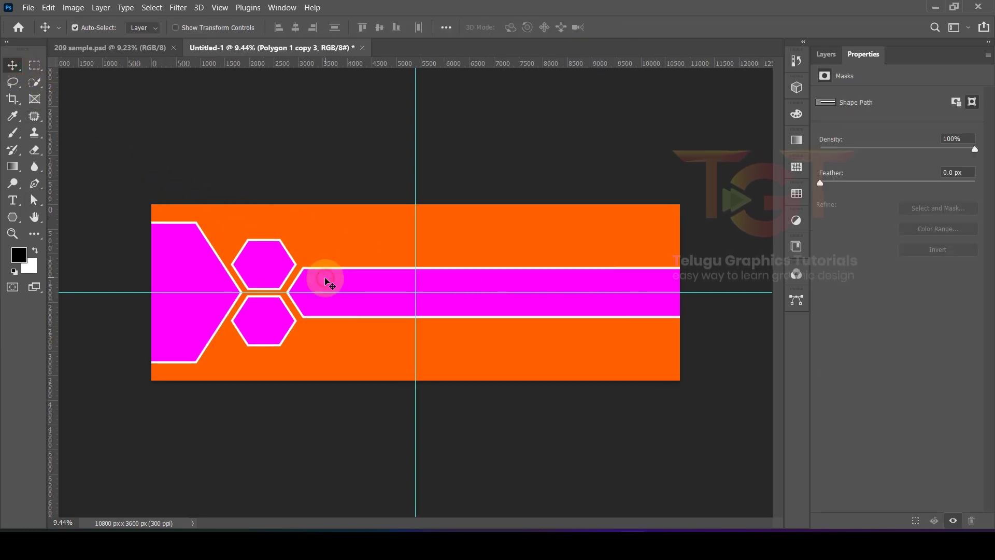
pyautogui.hotkey('ctrl', 't')
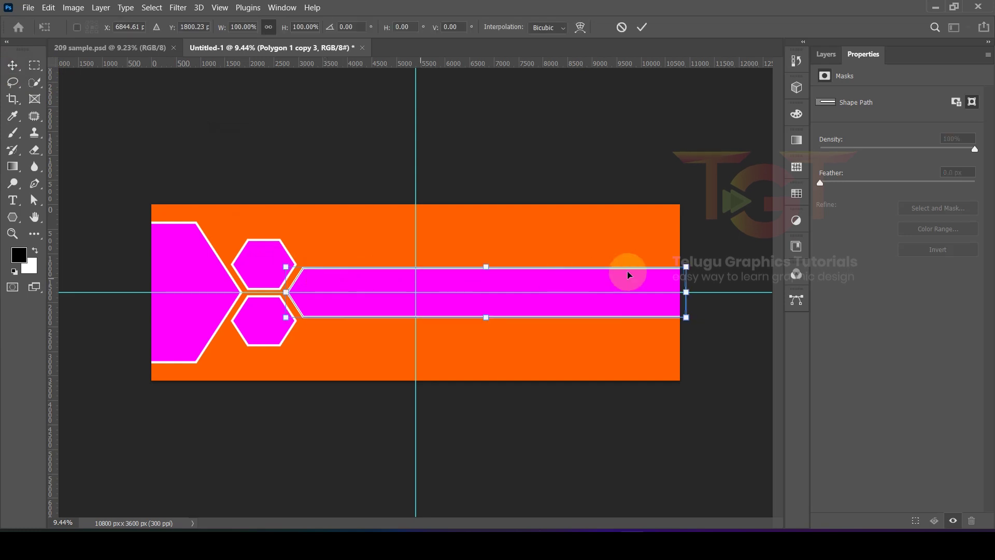
pyautogui.moveTo(685, 265); pyautogui.dragTo(747, 200)
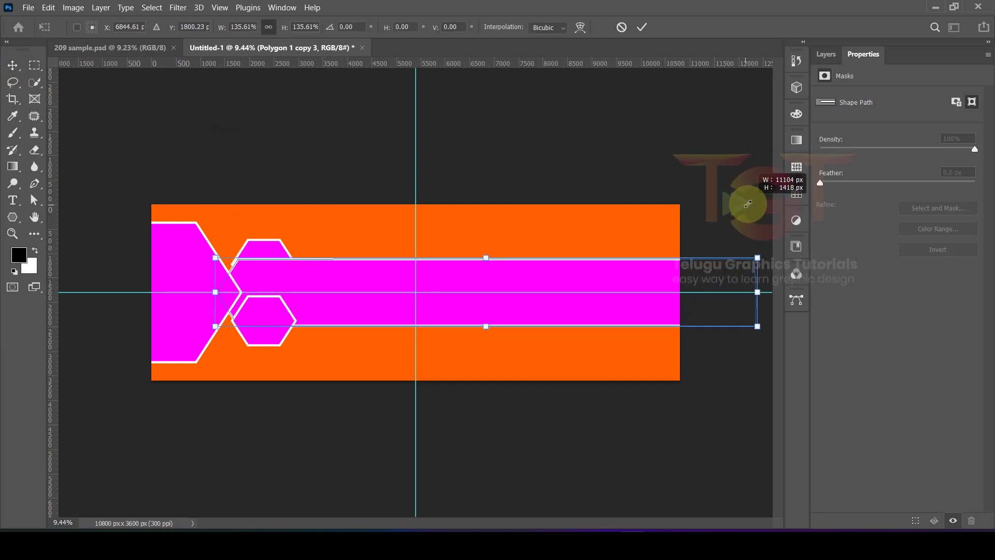
pyautogui.moveTo(216, 258); pyautogui.dragTo(287, 246)
pyautogui.scroll(2, 303, 274)
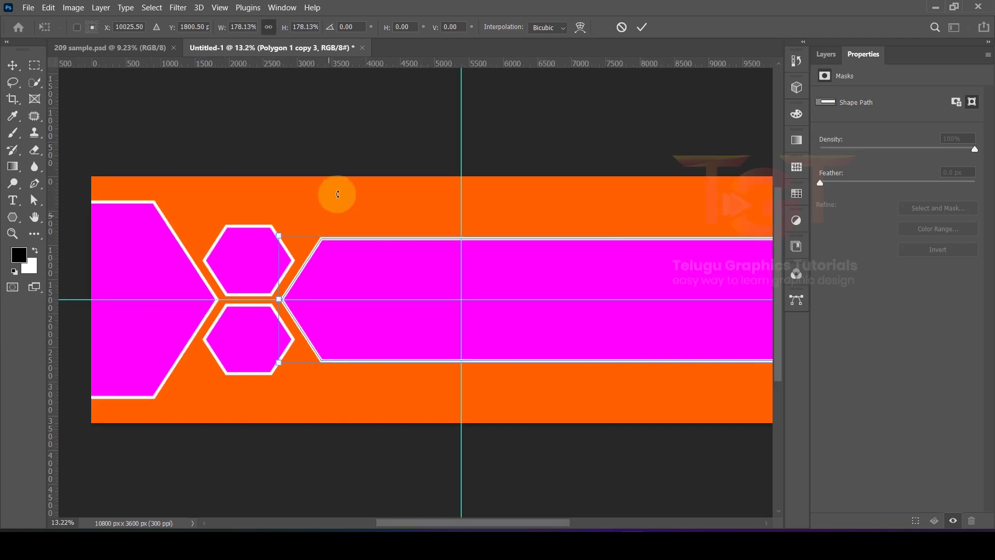
pyautogui.click(642, 27)
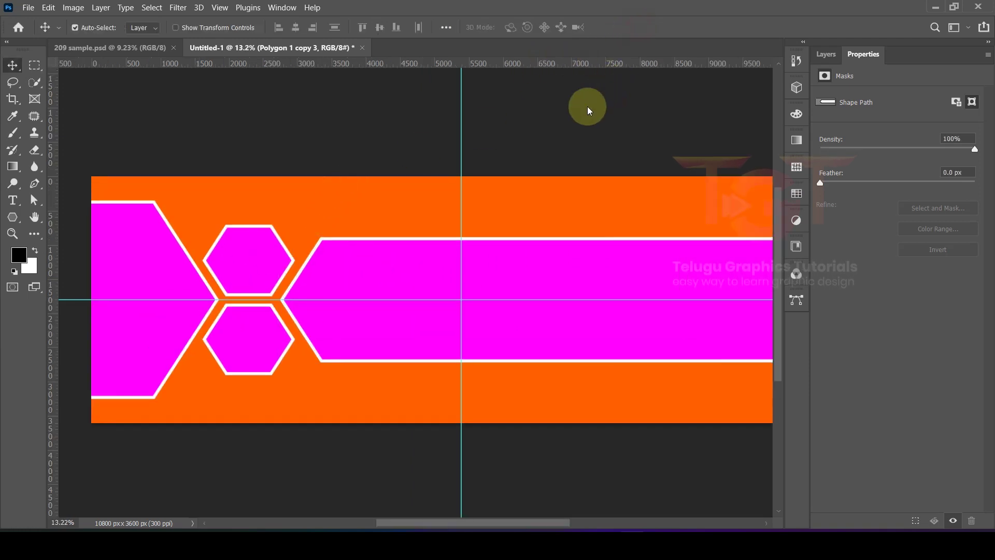
pyautogui.scroll(-4, 476, 156)
pyautogui.scroll(1, 317, 205)
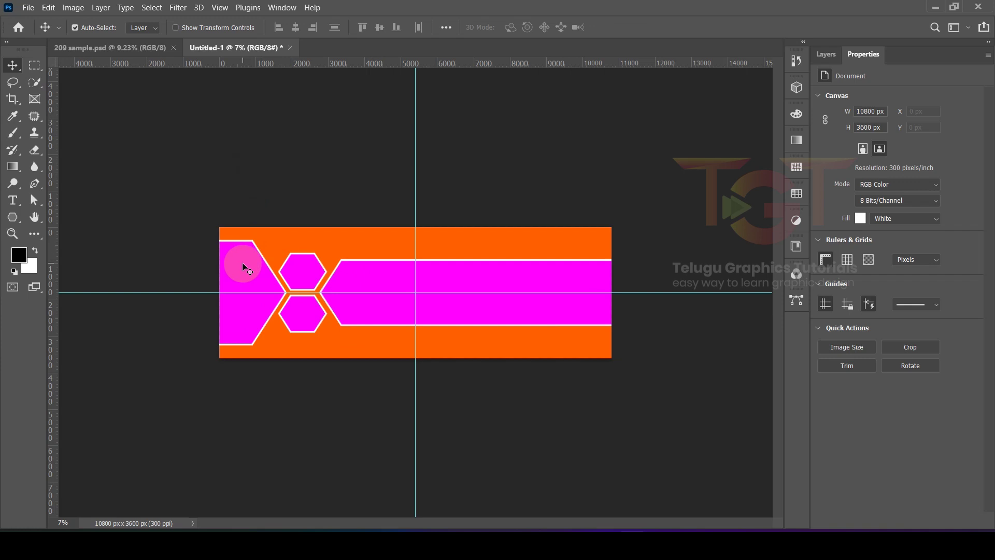
# - Alt-drag the big left hexagon to the right end and scale the copy to about 188.63%
pyautogui.click(241, 265)
pyautogui.moveTo(241, 265); pyautogui.dragTo(574, 264)
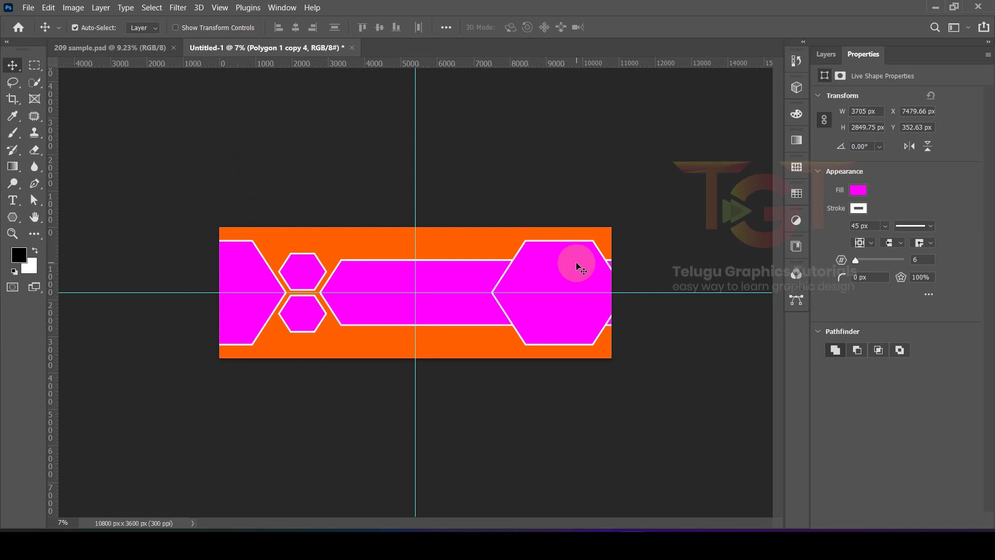
pyautogui.hotkey('ctrl', 't')
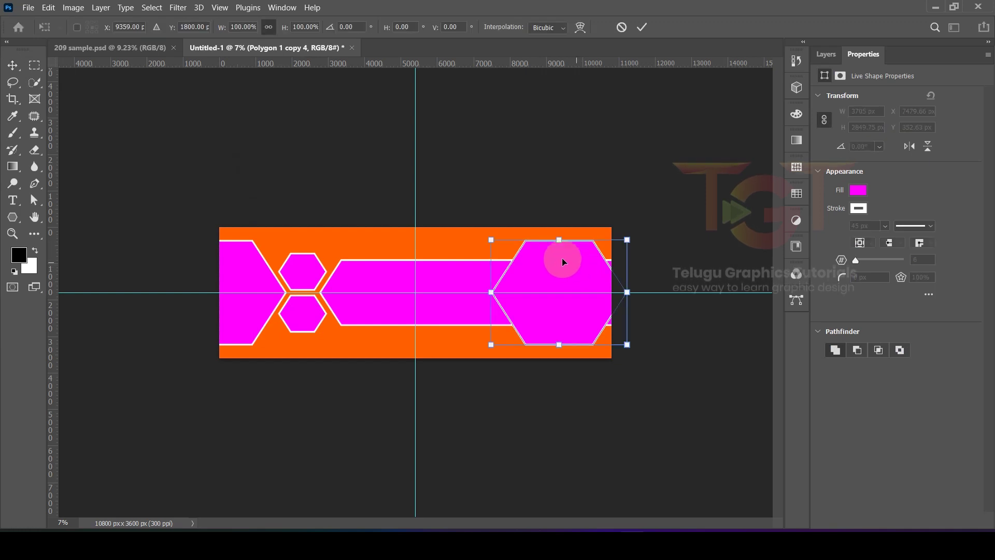
pyautogui.moveTo(488, 240); pyautogui.dragTo(419, 204)
pyautogui.moveTo(500, 281); pyautogui.dragTo(509, 281)
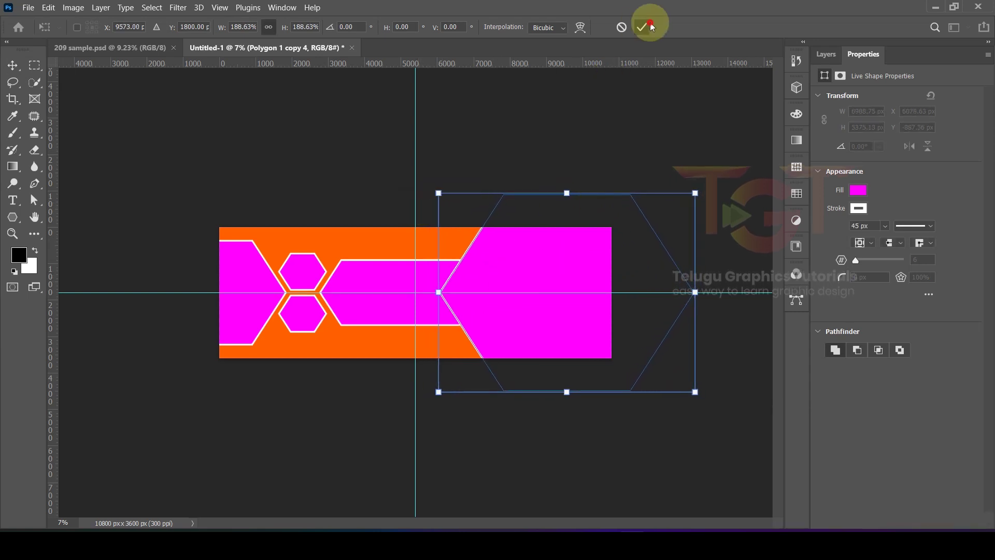
pyautogui.click(642, 27)
pyautogui.hotkey('ctrl', '0')
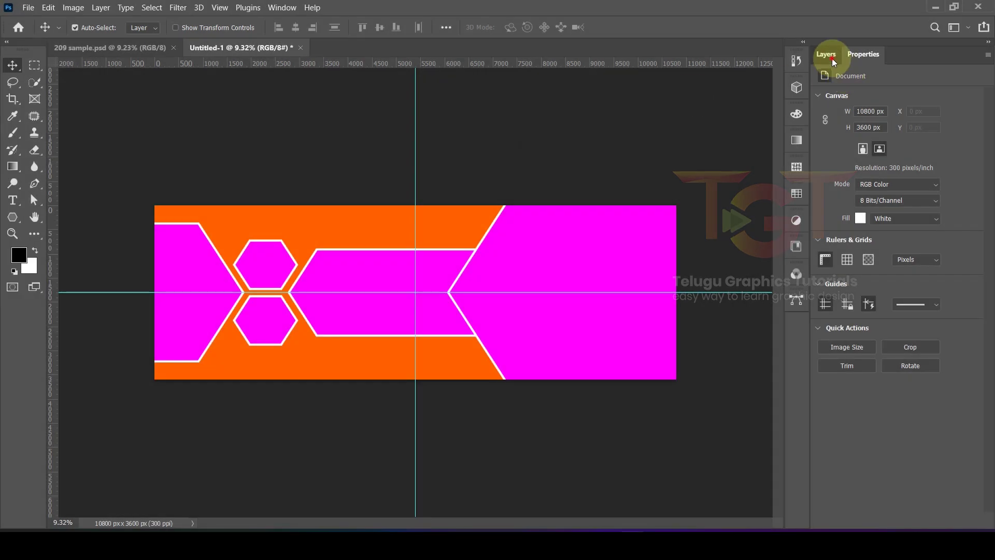
# - Place the couple-by-the-wall photo from Explorer, enlarging it over the big right hexagon
pyautogui.click(827, 54)
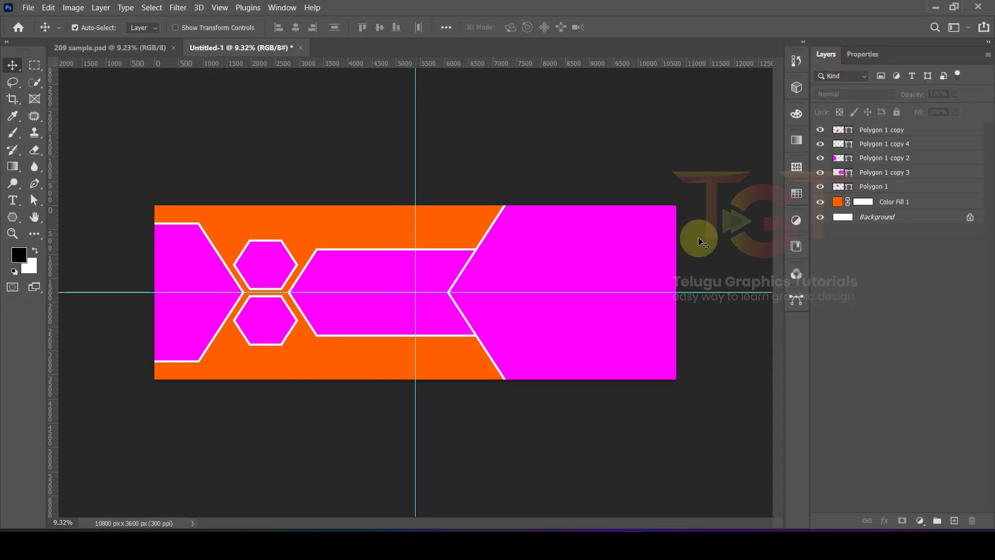
pyautogui.click(590, 249)
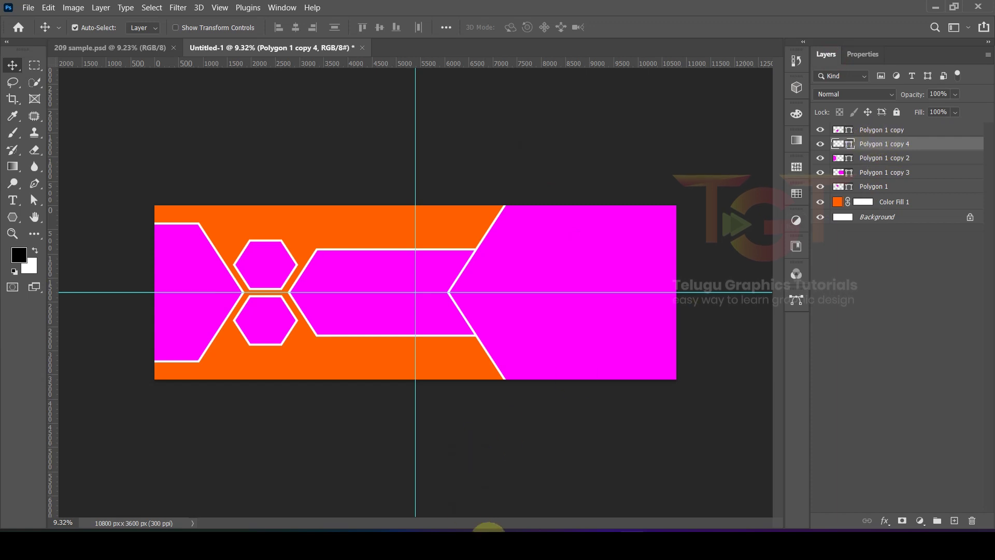
pyautogui.click(480, 524)
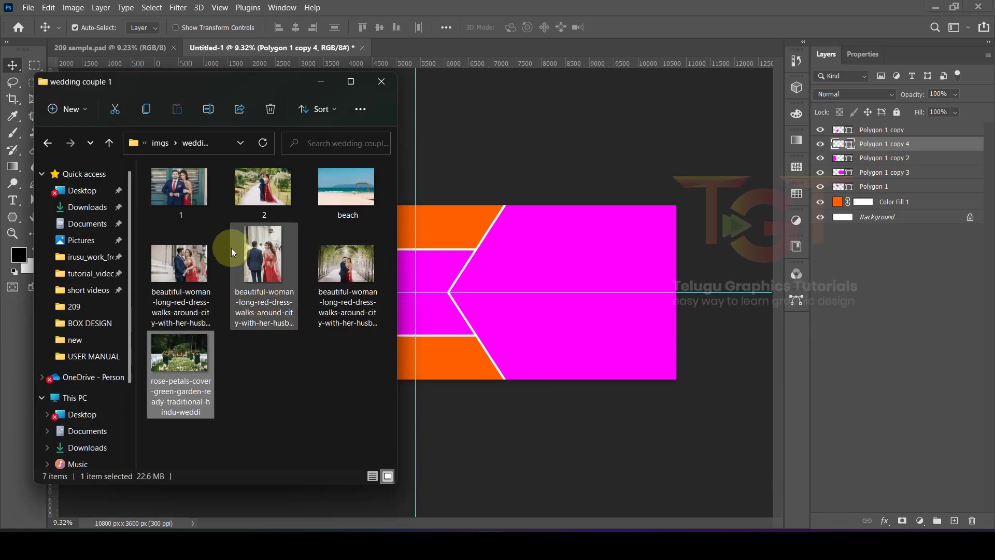
pyautogui.moveTo(180, 262); pyautogui.dragTo(494, 285)
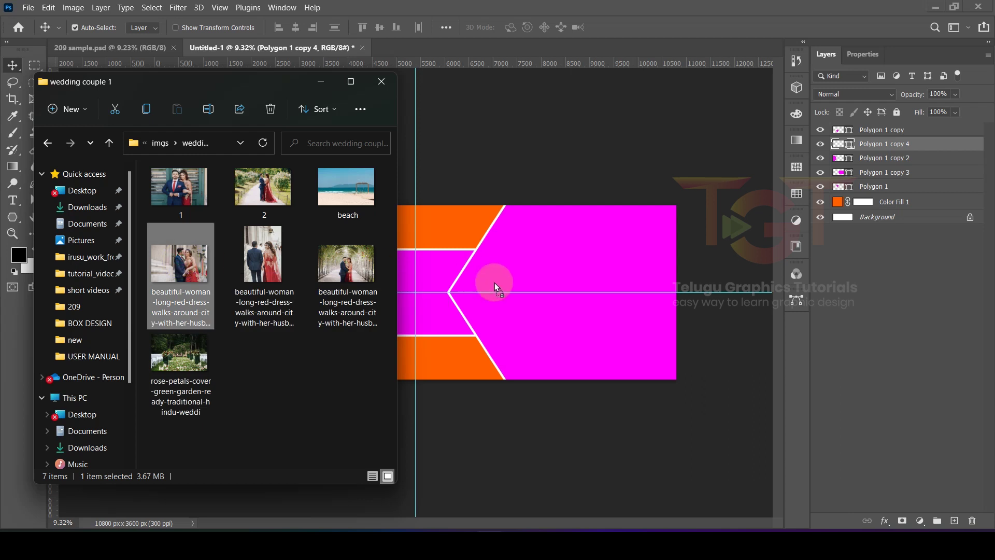
pyautogui.moveTo(594, 294); pyautogui.dragTo(596, 295)
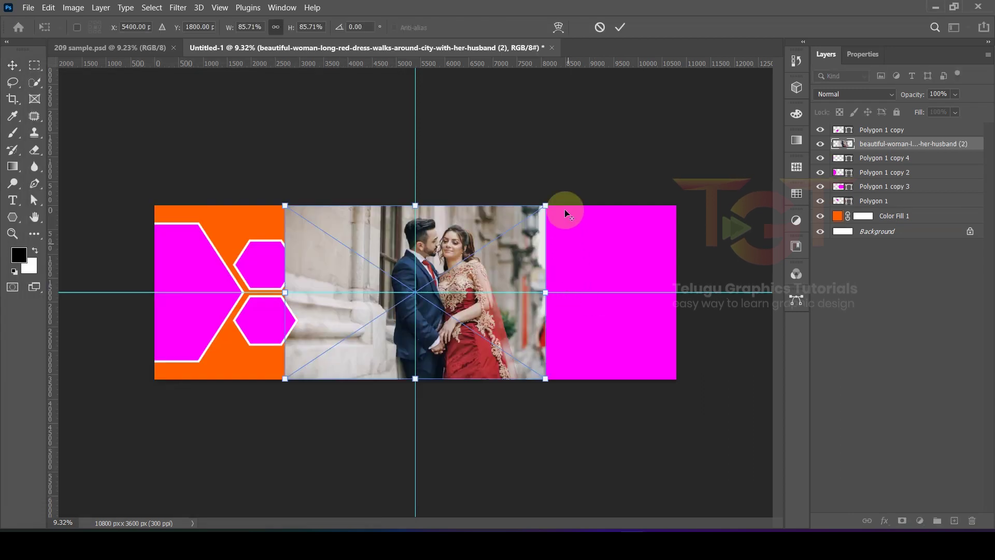
pyautogui.moveTo(548, 205); pyautogui.dragTo(595, 173)
pyautogui.moveTo(527, 253); pyautogui.dragTo(625, 275)
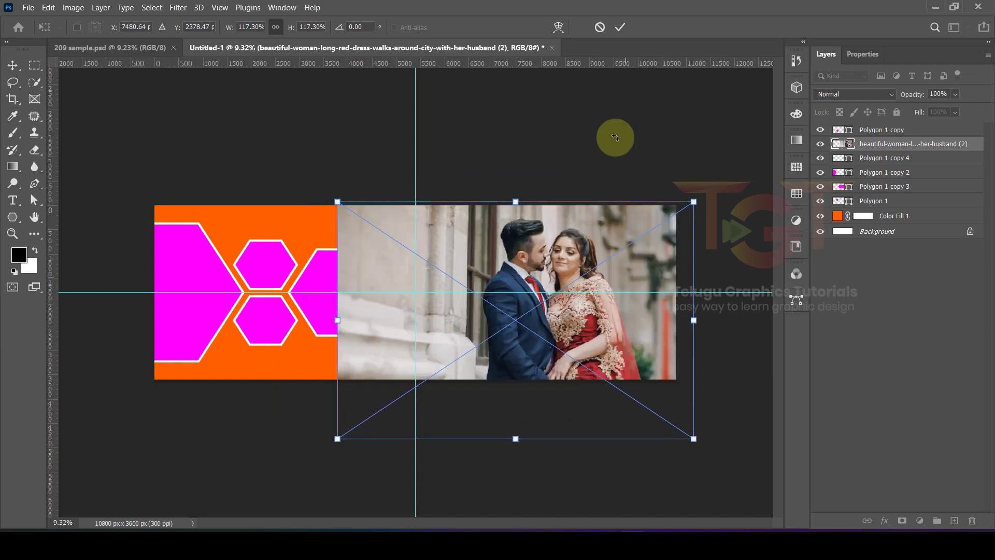
pyautogui.click(619, 28)
# - Clip the photo layer to the right hexagon and group both as Group 1
pyautogui.click(876, 154)
pyautogui.click(875, 146)
pyautogui.click(876, 157)
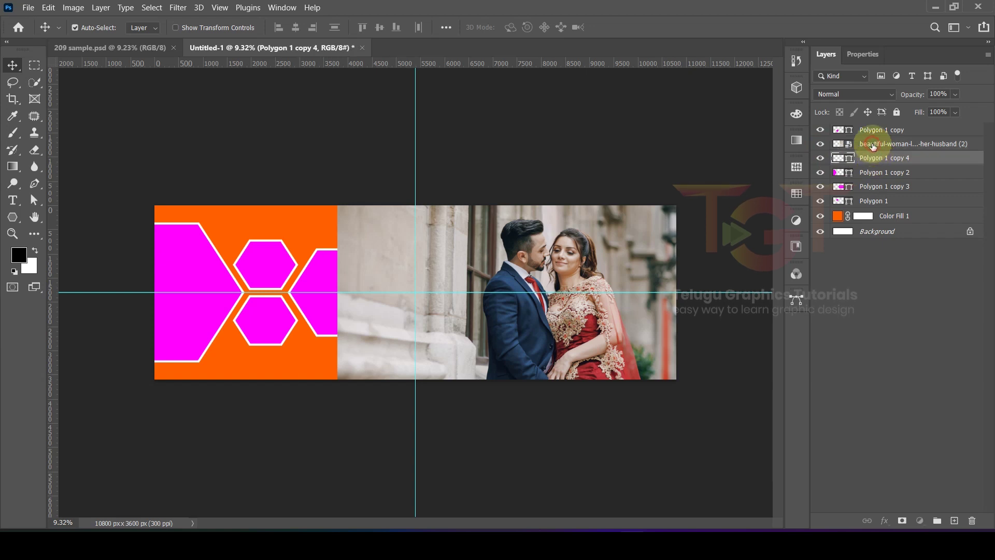
pyautogui.click(873, 145)
pyautogui.rightClick(885, 144)
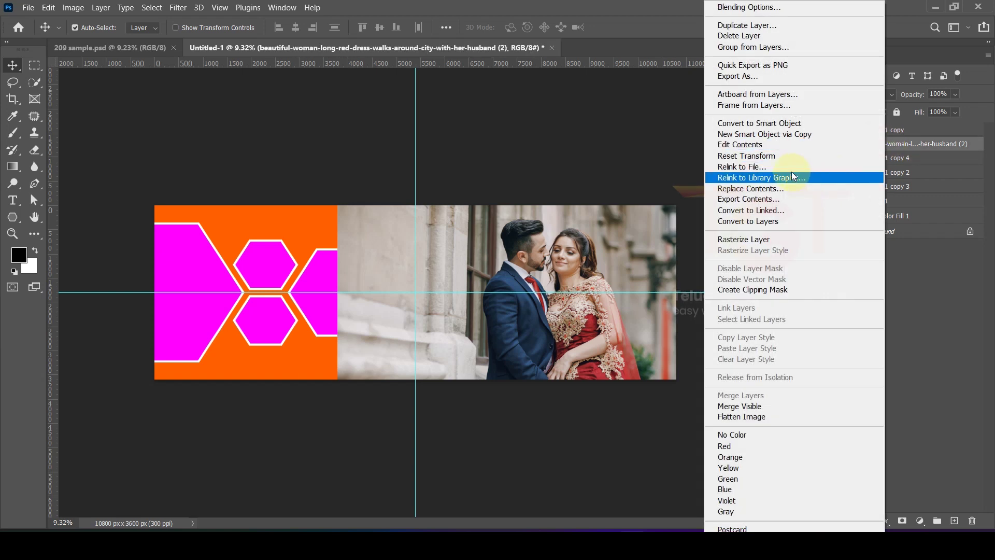
pyautogui.click(759, 290)
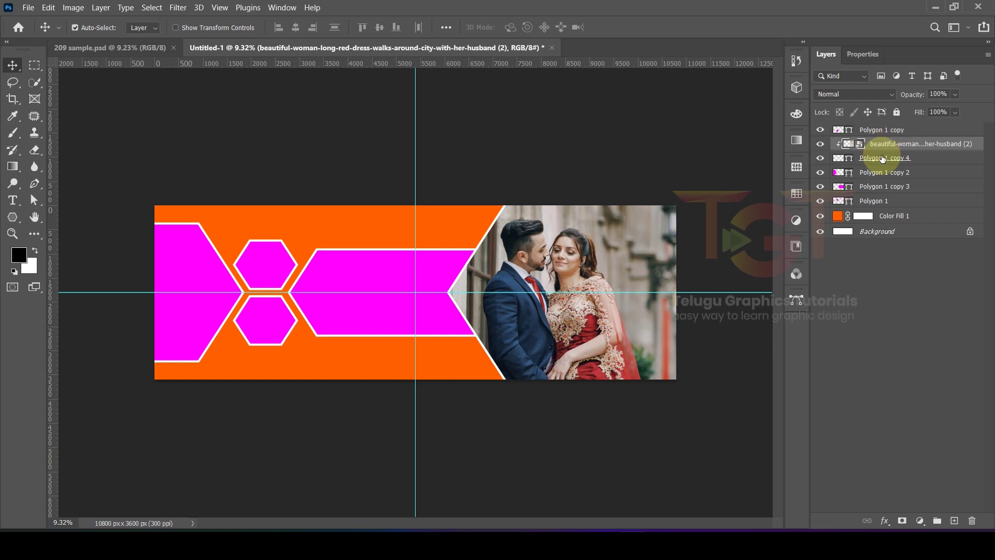
pyautogui.click(921, 158)
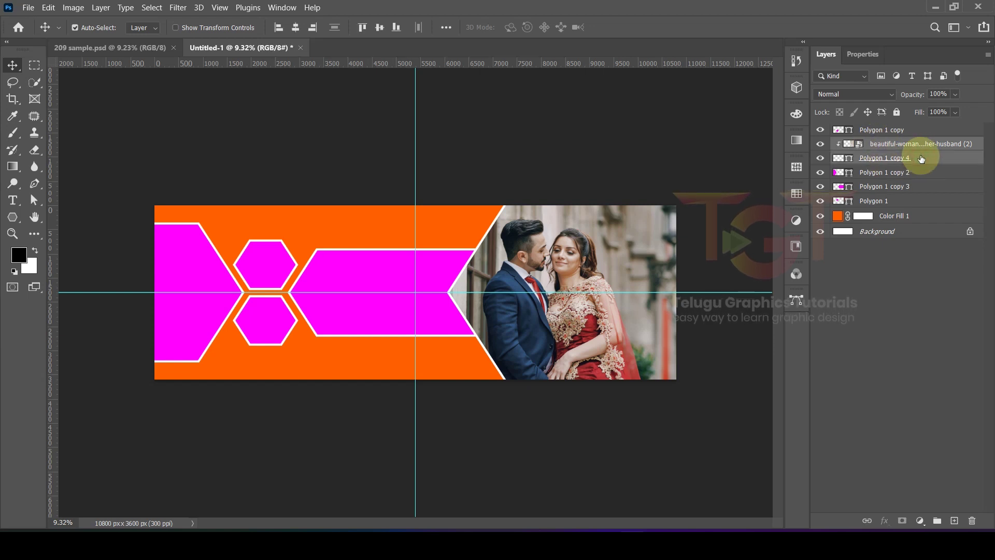
pyautogui.click(937, 521)
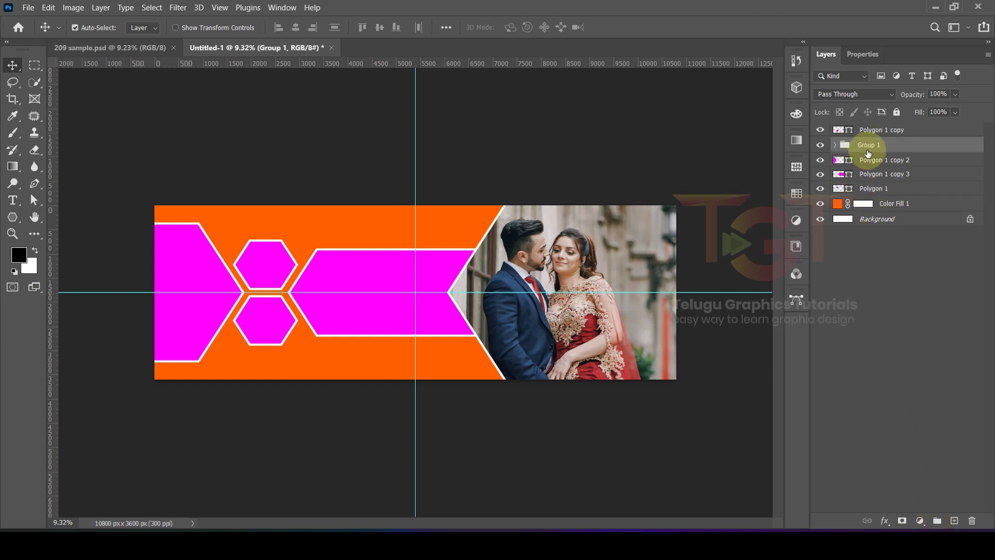
pyautogui.click(881, 323)
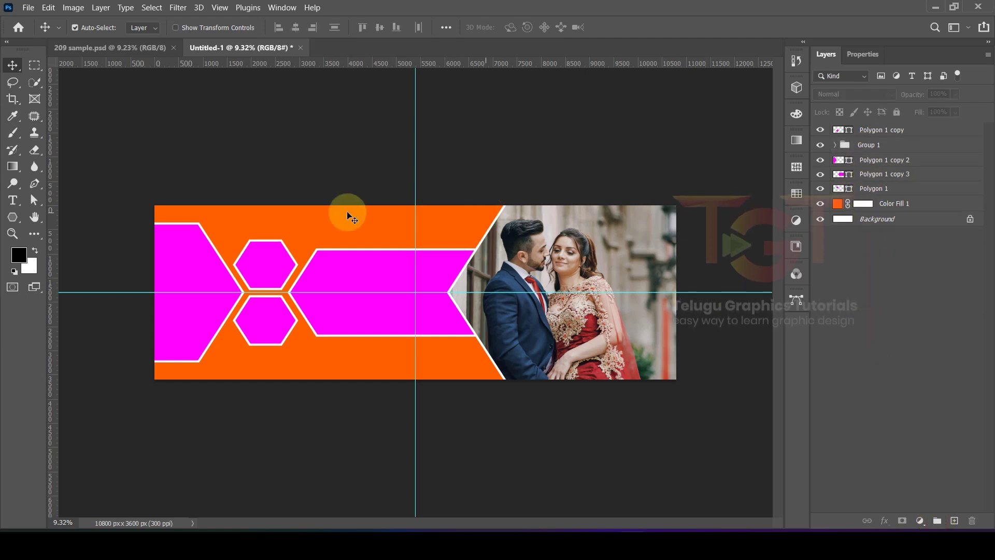
# - Fill the large left hexagon with photo 1, clipped, grouped and resized inside it
pyautogui.scroll(3, 138, 248)
pyautogui.moveTo(140, 263); pyautogui.dragTo(417, 277)
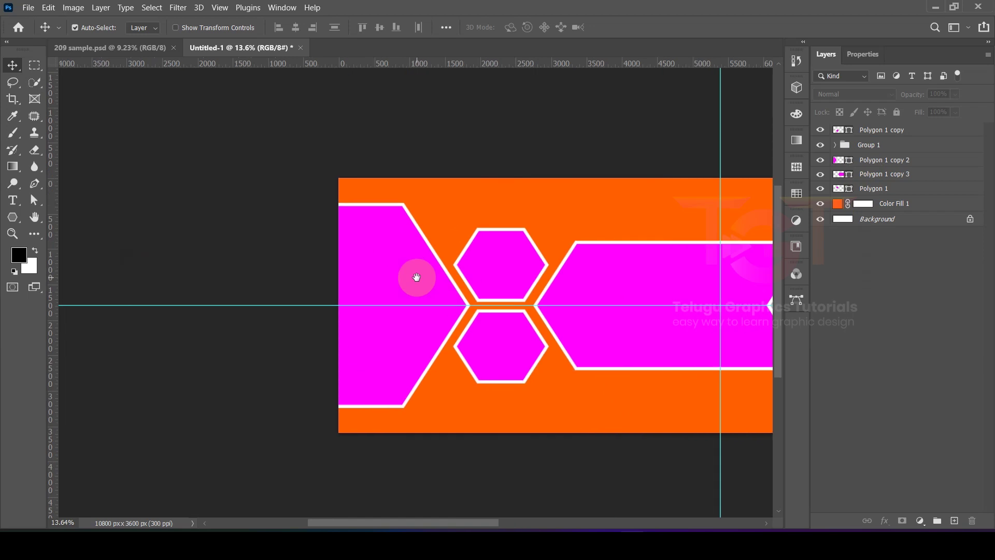
pyautogui.click(385, 253)
pyautogui.hotkey('alt', 'Tab')
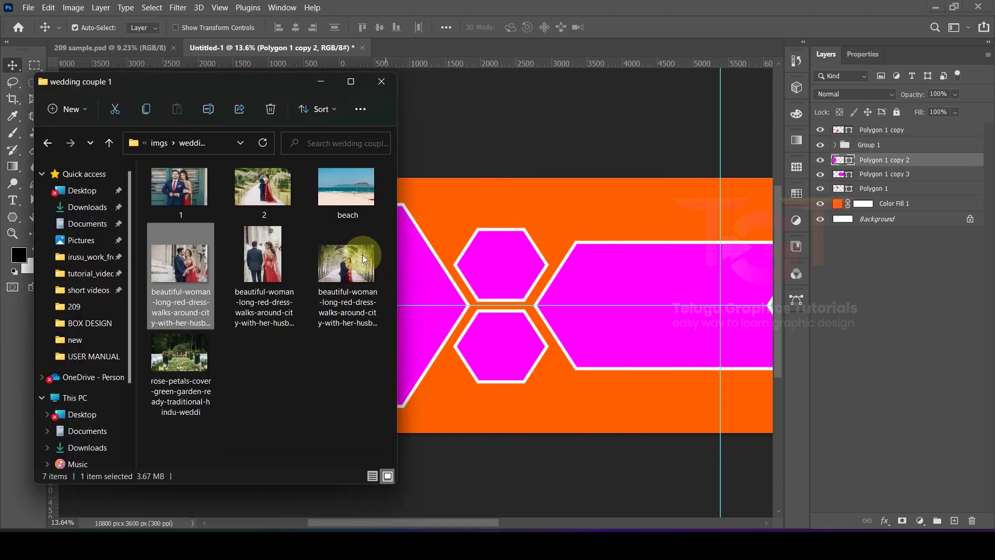
pyautogui.moveTo(179, 193); pyautogui.dragTo(644, 177)
pyautogui.click(627, 26)
pyautogui.hotkey('ctrl', 'alt', 'g')
pyautogui.hotkey('ctrl', 'g')
pyautogui.hotkey('ctrl', 't')
pyautogui.press('Return')
pyautogui.scroll(2, 526, 275)
pyautogui.click(526, 275)
# - Place the walking-couple photo in the upper small hexagon, shrunk, clipped and grouped
pyautogui.hotkey('alt', 'Tab')
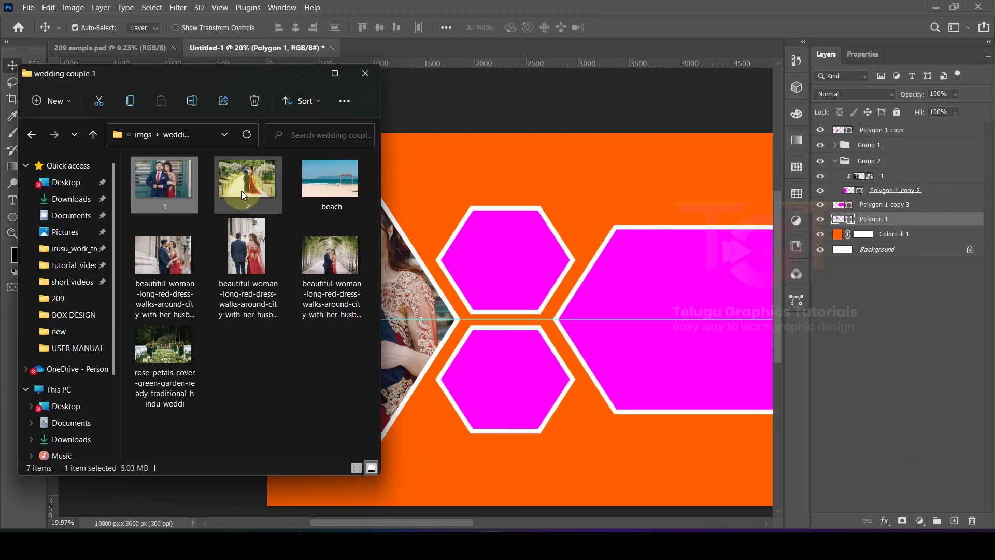
pyautogui.moveTo(244, 173); pyautogui.dragTo(521, 311)
pyautogui.moveTo(647, 135); pyautogui.dragTo(565, 170)
pyautogui.press('Return')
pyautogui.hotkey('ctrl', 'alt', 'g')
pyautogui.hotkey('ctrl', 'g')
# - Place a couple photo into the lower small hexagon and clip it there
pyautogui.click(881, 129)
pyautogui.hotkey('alt', 'Tab')
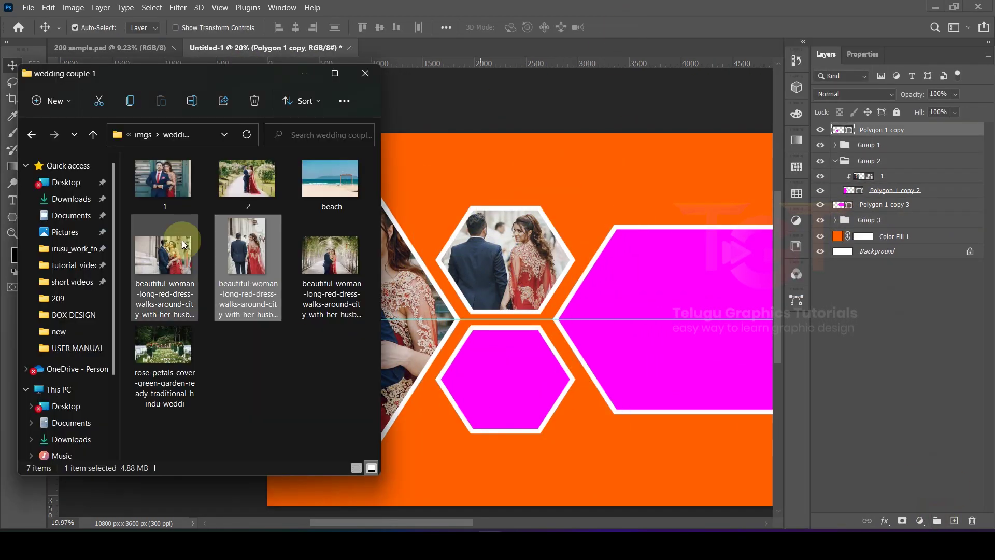
pyautogui.moveTo(172, 198); pyautogui.dragTo(329, 259)
pyautogui.hotkey('ctrl', '0')
pyautogui.hotkey('alt', 'Tab')
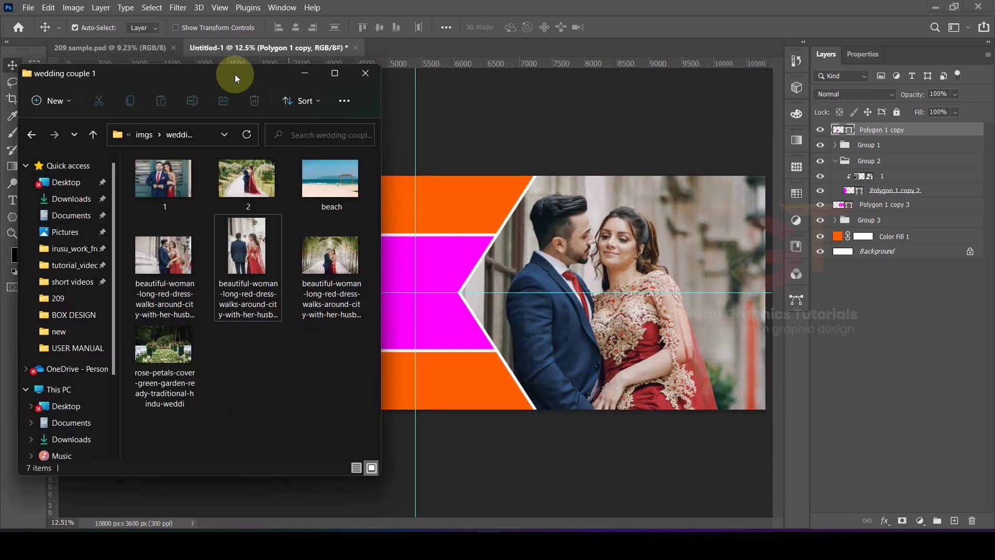
pyautogui.moveTo(235, 74); pyautogui.dragTo(546, 75)
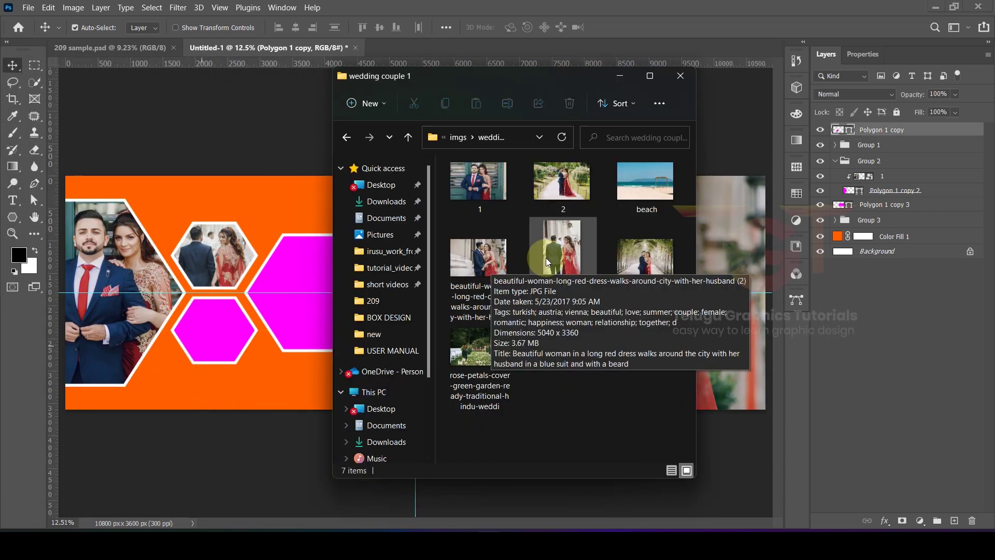
pyautogui.click(147, 47)
pyautogui.hotkey('alt', 'Tab')
pyautogui.moveTo(549, 282); pyautogui.dragTo(254, 284)
pyautogui.press('Return')
pyautogui.hotkey('ctrl', 'alt', 'g')
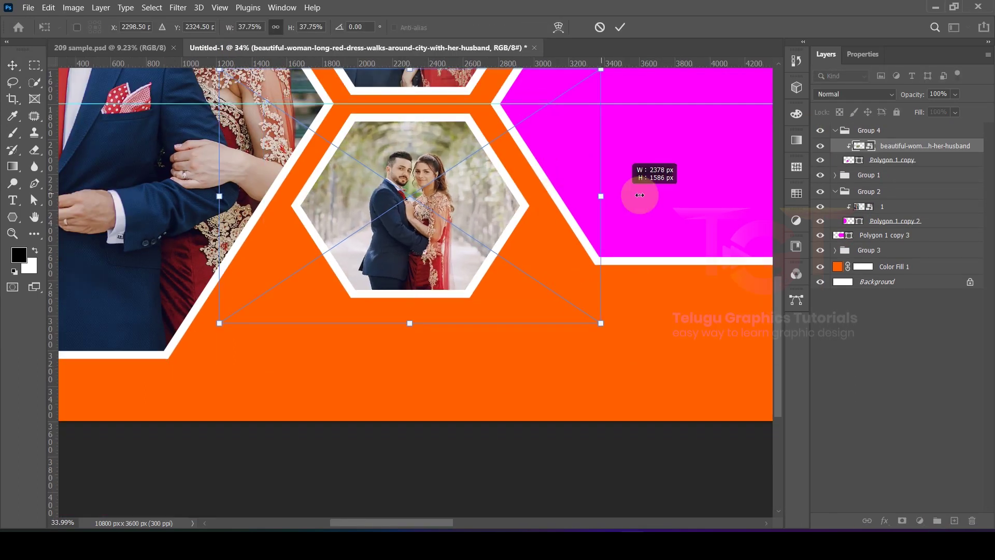
# - Drop photo 2 into the long middle bar, clip and group it, and fit the banner in view
pyautogui.moveTo(640, 195); pyautogui.dragTo(649, 184)
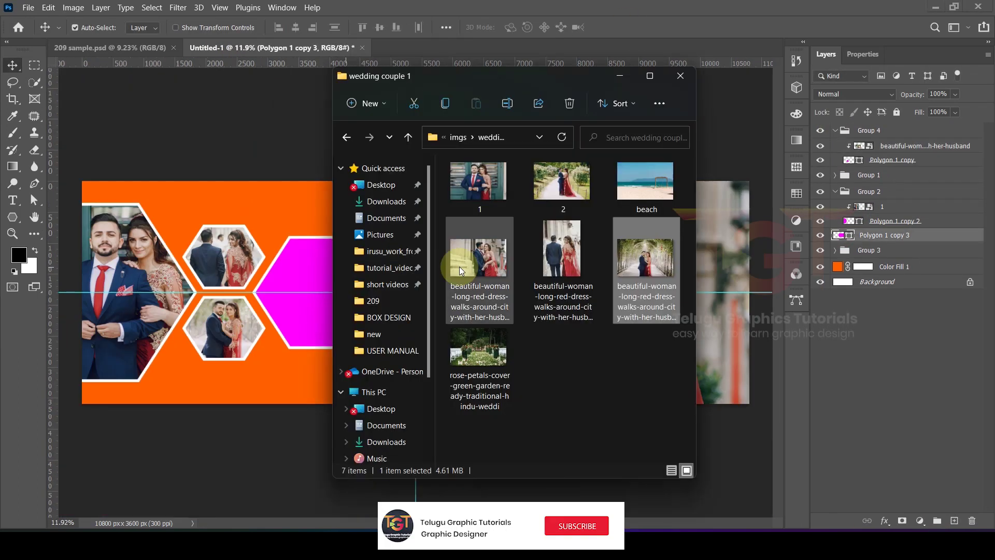
pyautogui.moveTo(460, 270); pyautogui.dragTo(403, 262)
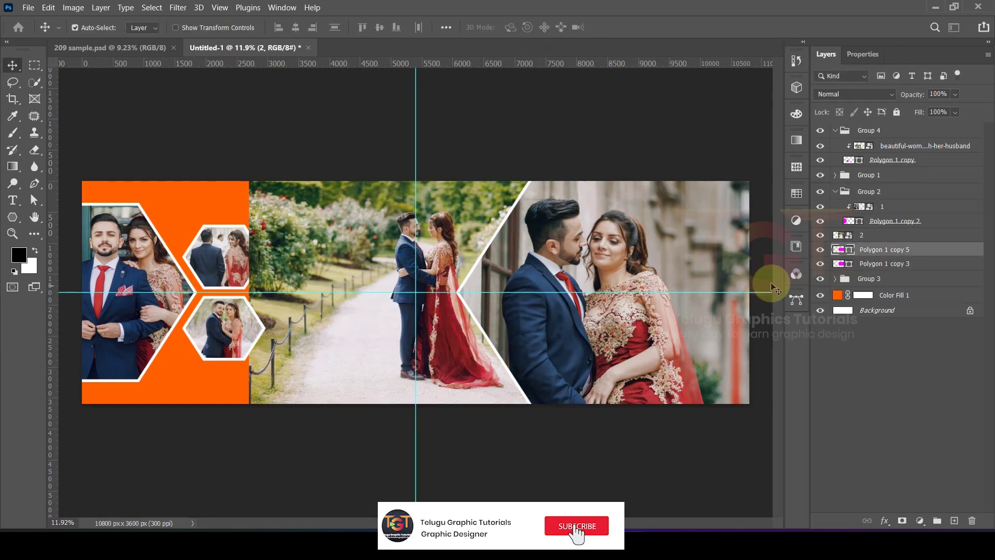
pyautogui.hotkey('ctrl', 'alt', 'g')
pyautogui.press('Return')
pyautogui.hotkey('ctrl', 'g')
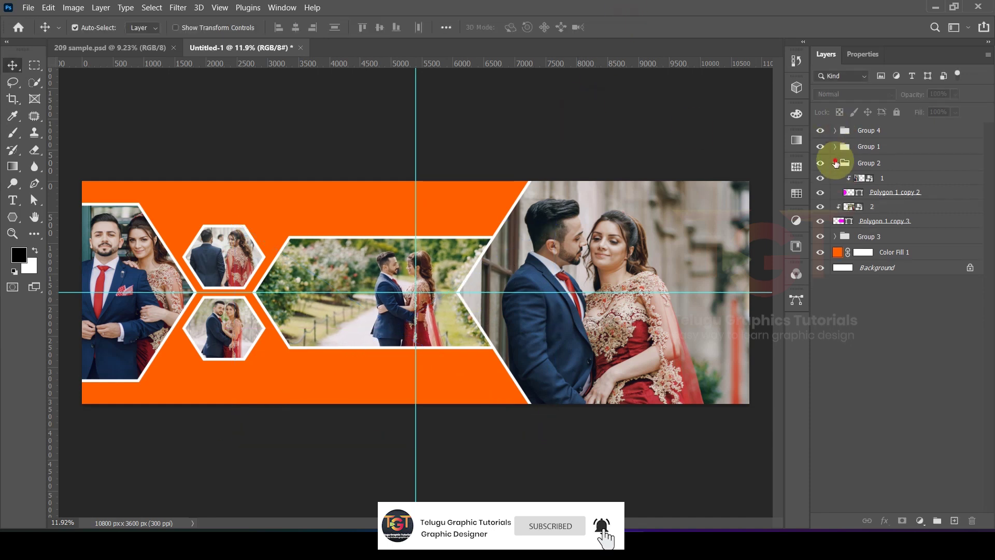
pyautogui.hotkey('ctrl', '-')
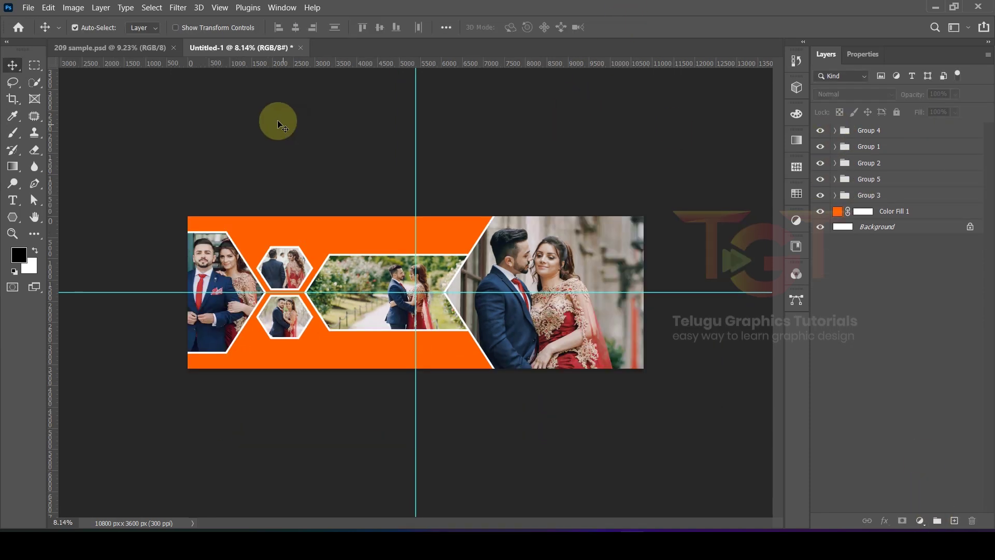
pyautogui.click(342, 226)
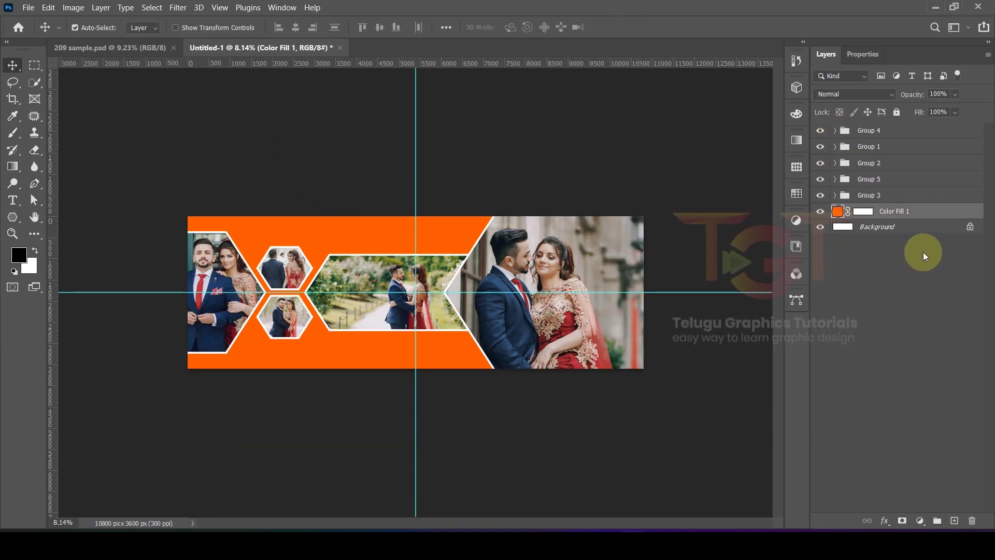
# - Drop the rose-petals garden photo onto the banner and commit its placement
pyautogui.hotkey('alt', 'Tab')
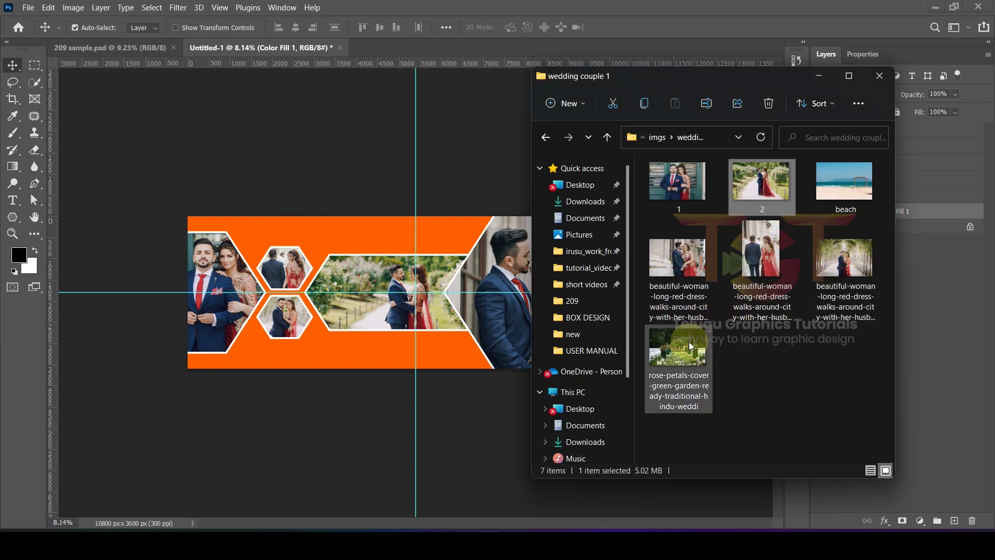
pyautogui.moveTo(689, 341); pyautogui.dragTo(334, 249)
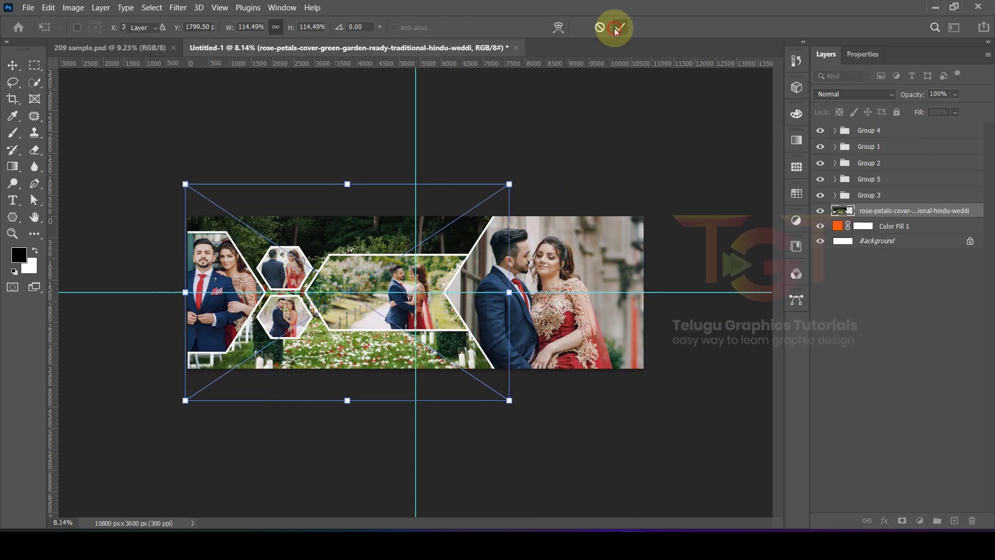
pyautogui.click(618, 29)
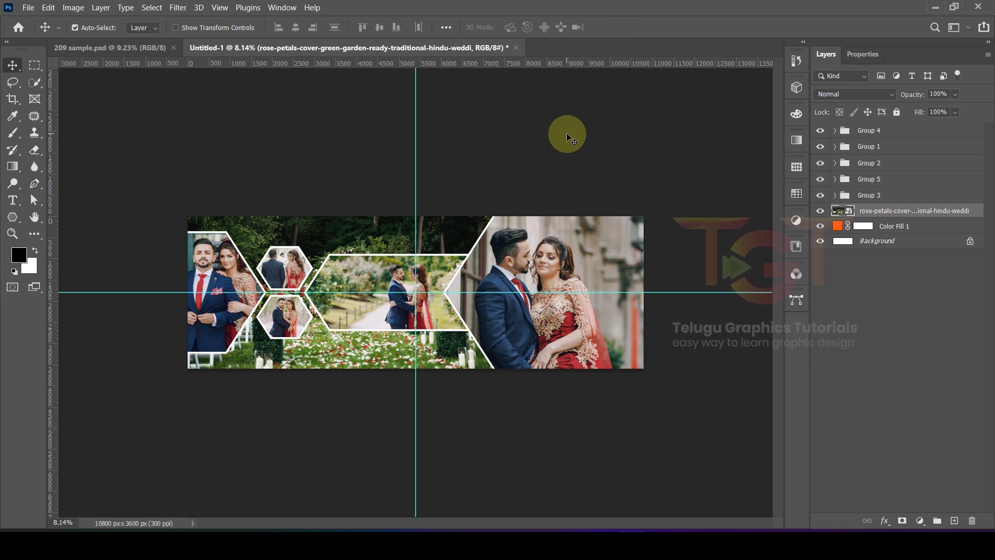
# - Add a Black & White adjustment clipped to the leftmost couple photo in Group 2
pyautogui.click(568, 138)
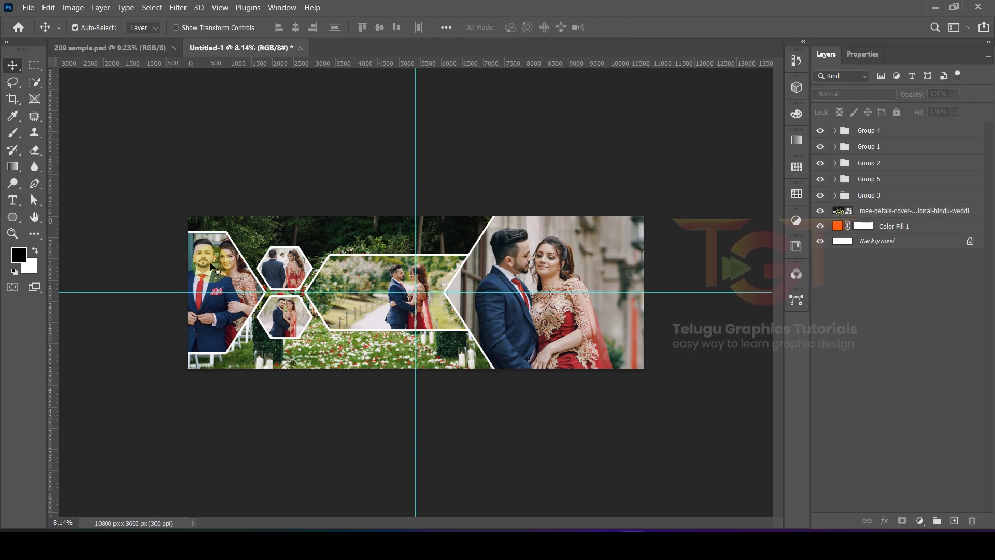
pyautogui.click(217, 271)
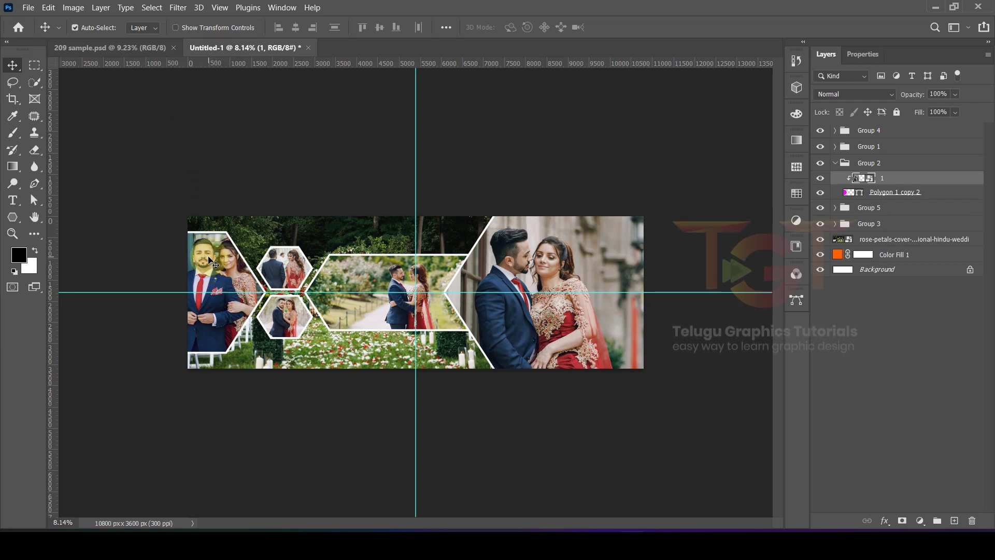
pyautogui.click(291, 152)
pyautogui.click(251, 234)
pyautogui.click(921, 521)
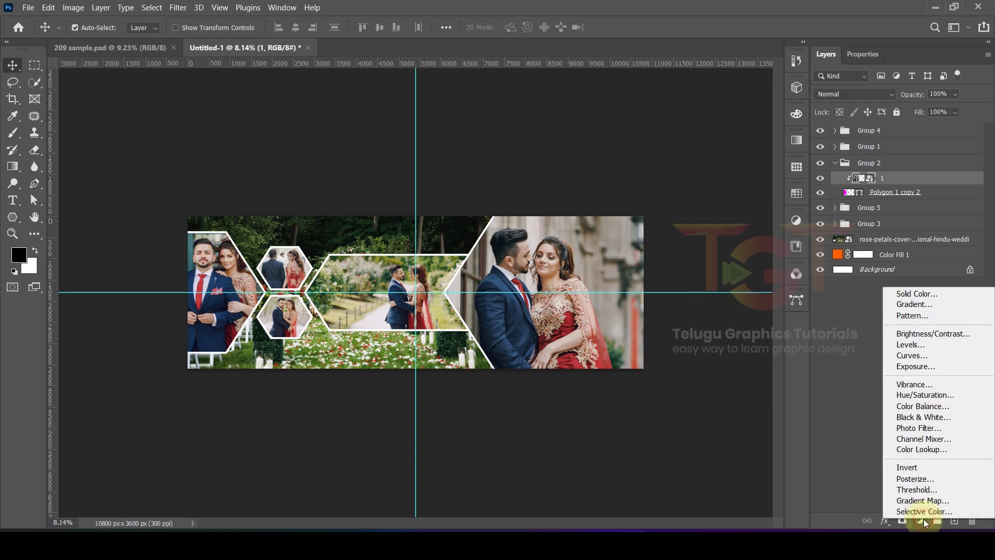
pyautogui.click(934, 419)
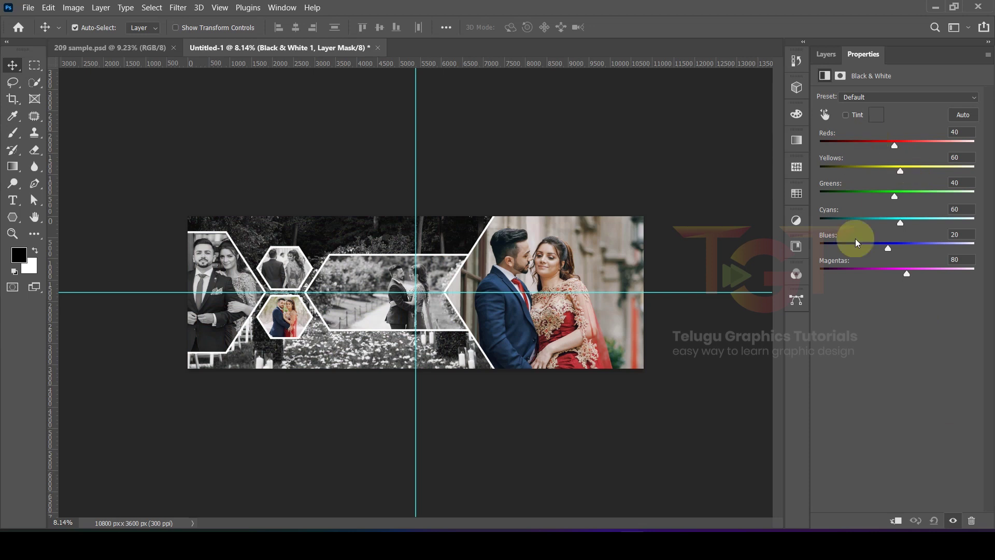
pyautogui.click(830, 54)
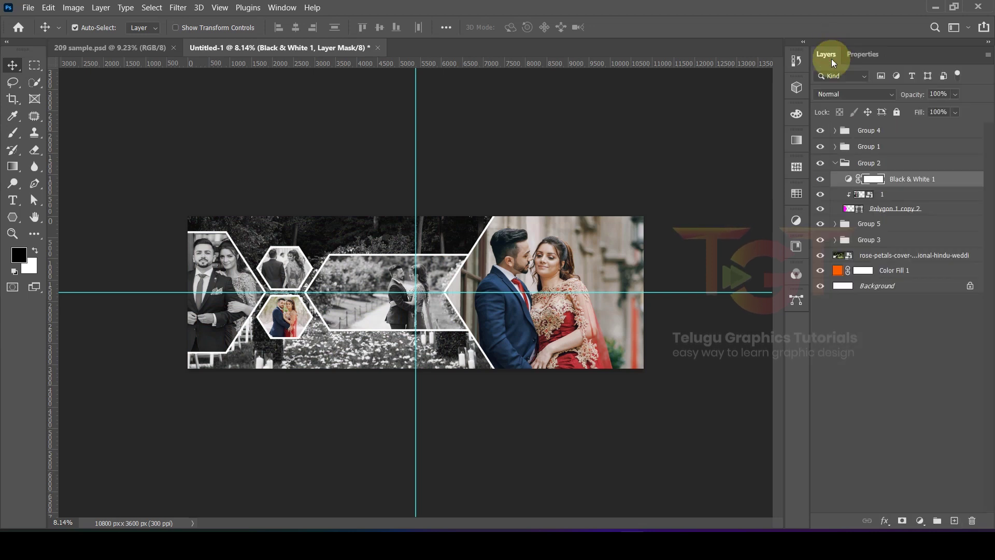
pyautogui.rightClick(901, 179)
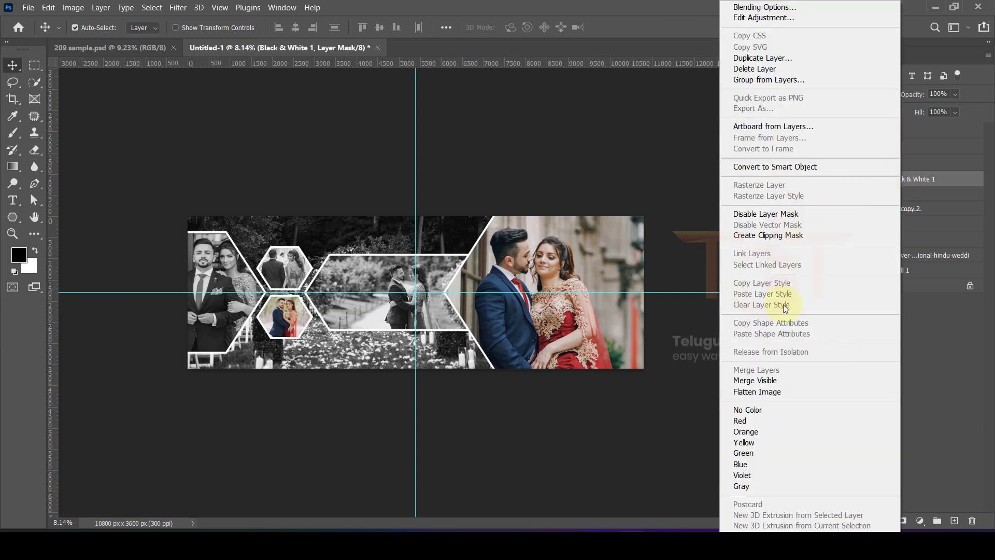
pyautogui.click(777, 237)
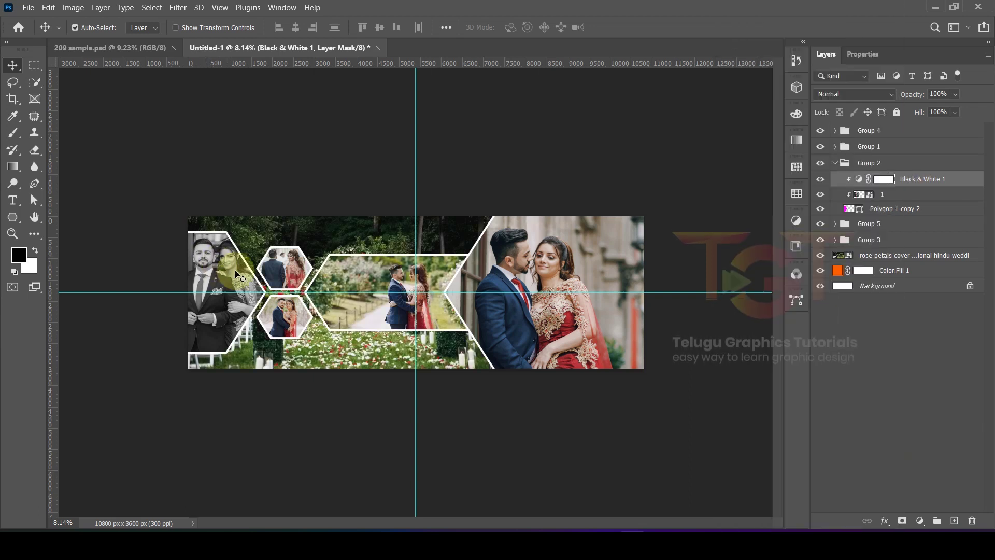
pyautogui.click(835, 163)
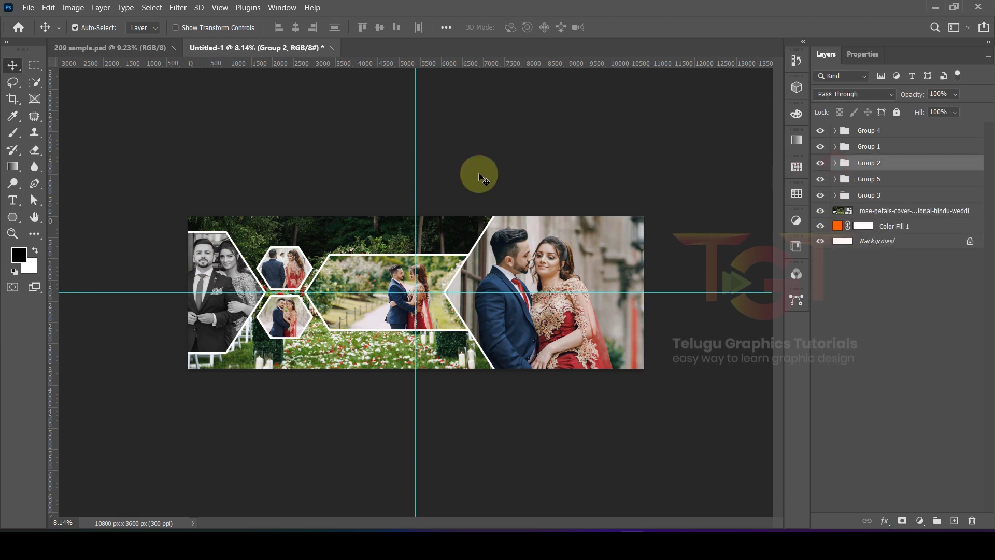
# - Move the rose-petals garden layer beneath the orange Color Fill 1
pyautogui.hotkey('ctrl', '+')
pyautogui.click(324, 201)
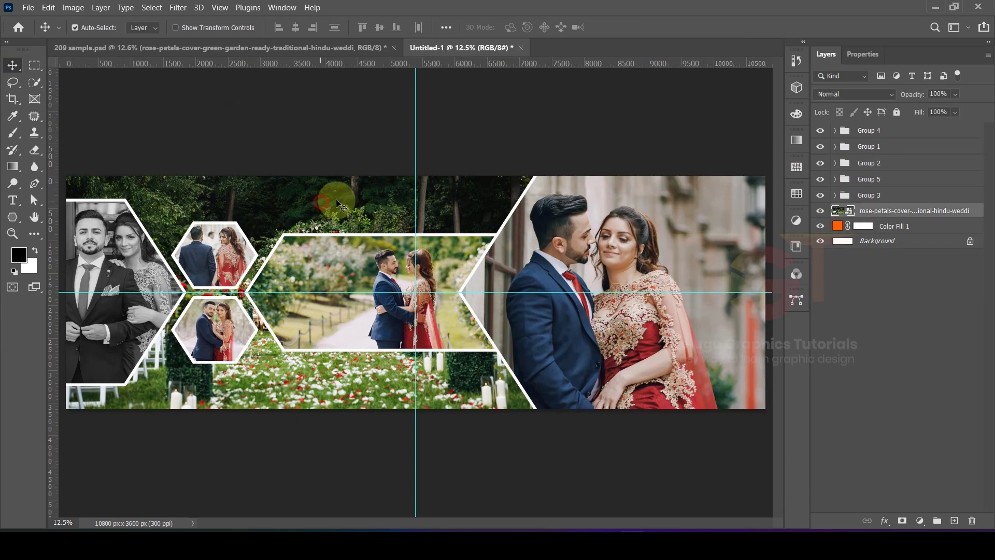
pyautogui.moveTo(910, 213); pyautogui.dragTo(910, 230)
# - Blend Color Fill 1 in Multiply mode at about 75% opacity
pyautogui.click(916, 213)
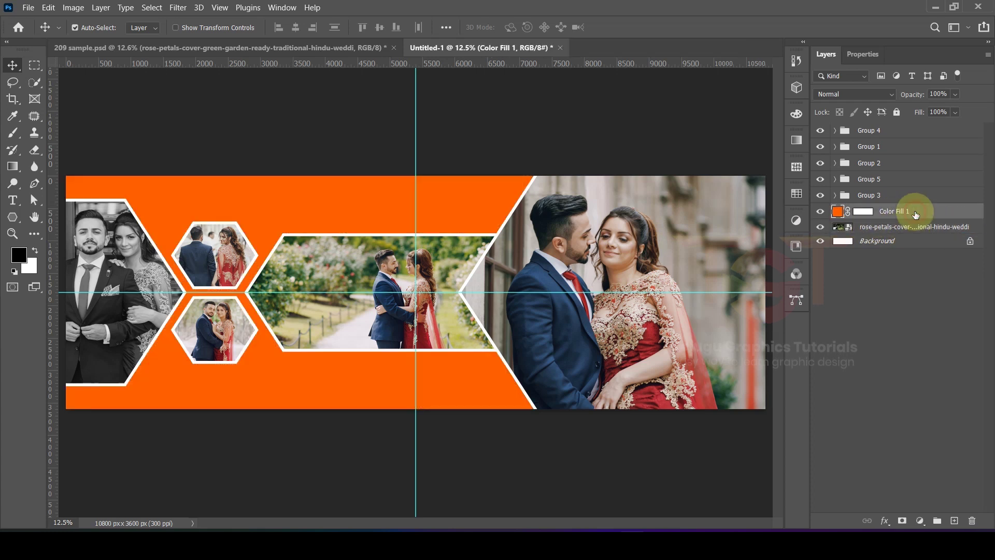
pyautogui.click(847, 96)
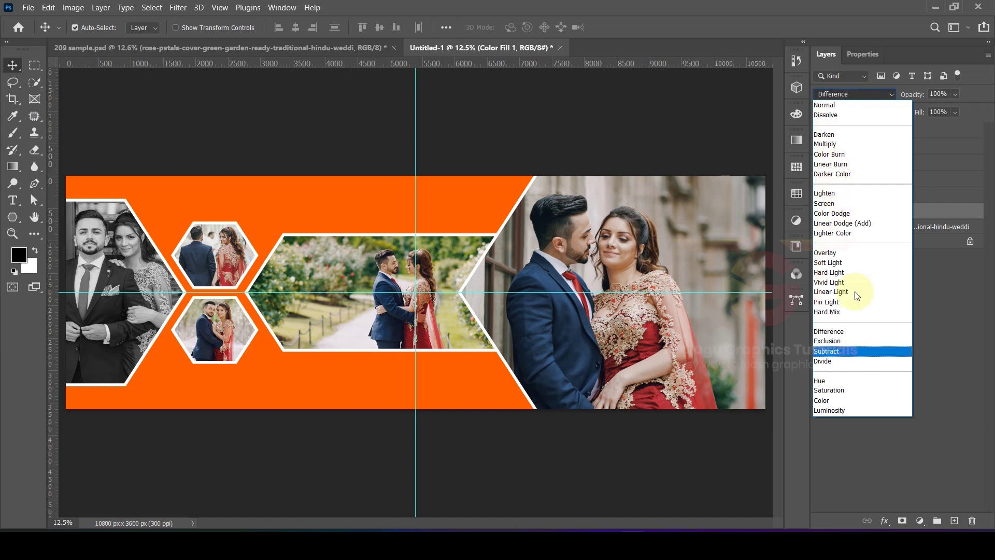
pyautogui.click(834, 145)
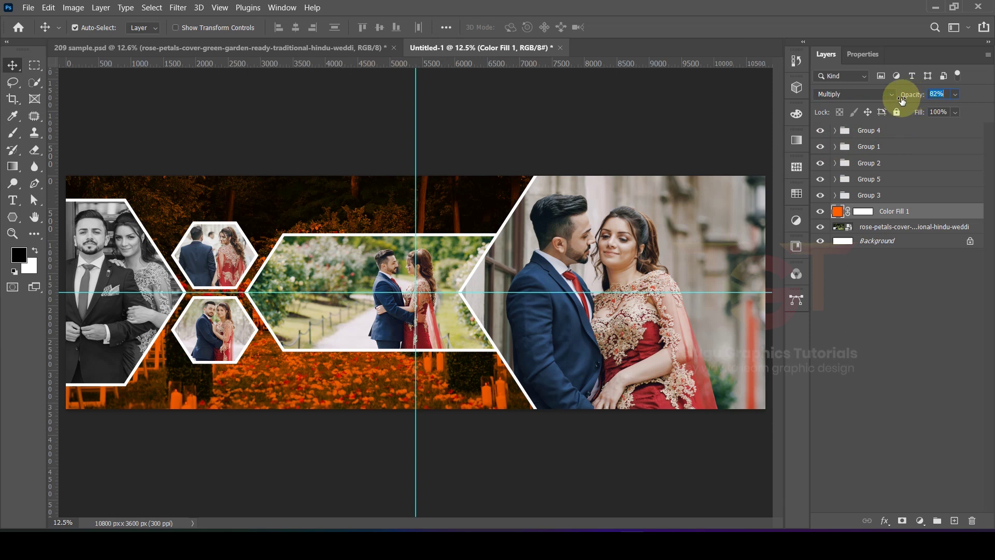
pyautogui.moveTo(900, 100); pyautogui.dragTo(897, 102)
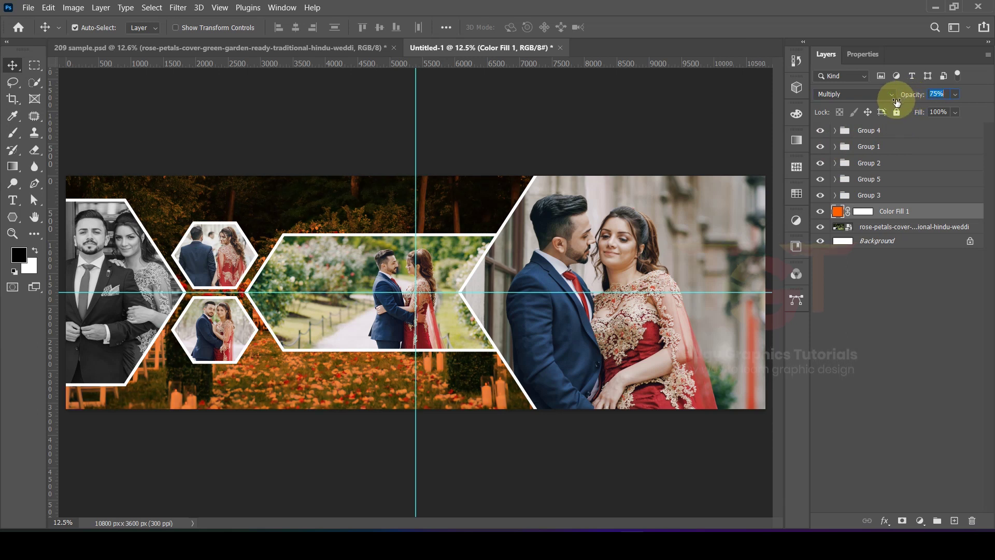
pyautogui.click(630, 136)
pyautogui.scroll(-3, 631, 136)
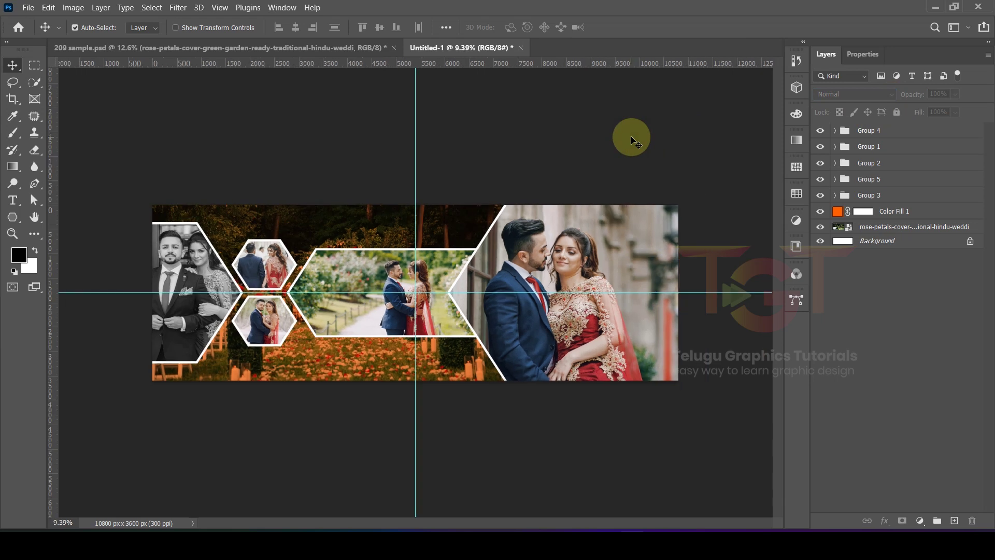
pyautogui.scroll(1, 623, 137)
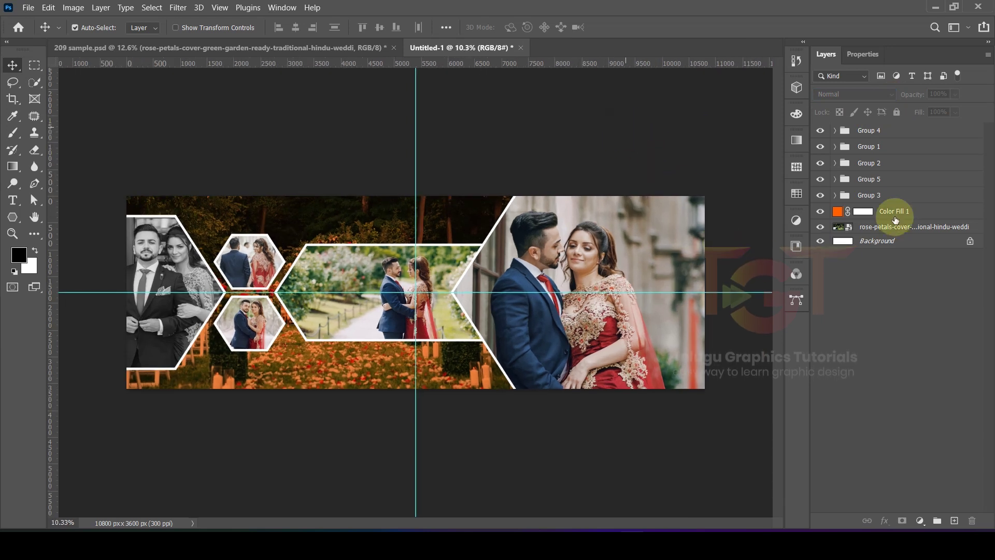
# - Duplicate the orange fill and clip the copy above the right-hand couple photo in Group 1
pyautogui.moveTo(905, 212); pyautogui.dragTo(953, 511)
pyautogui.click(901, 362)
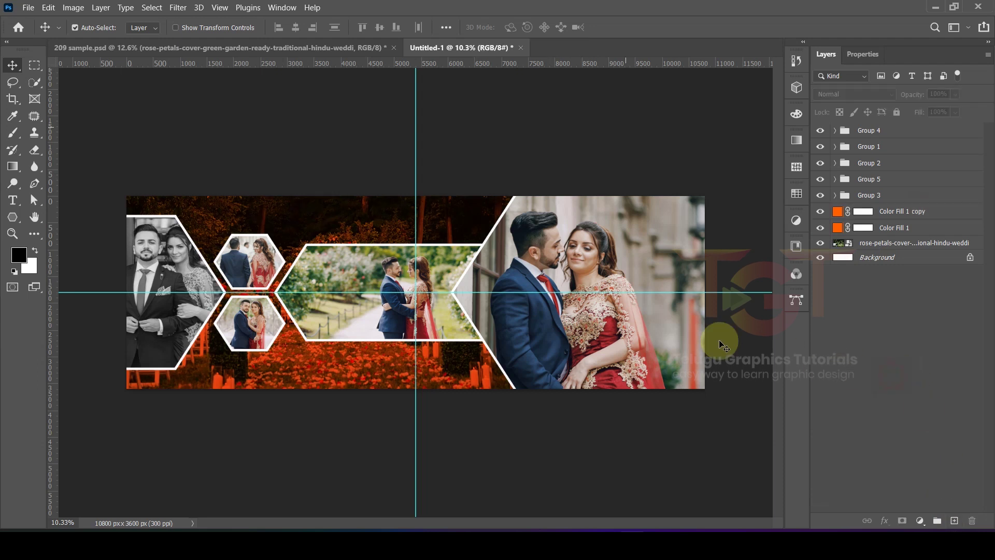
pyautogui.click(884, 213)
pyautogui.click(621, 257)
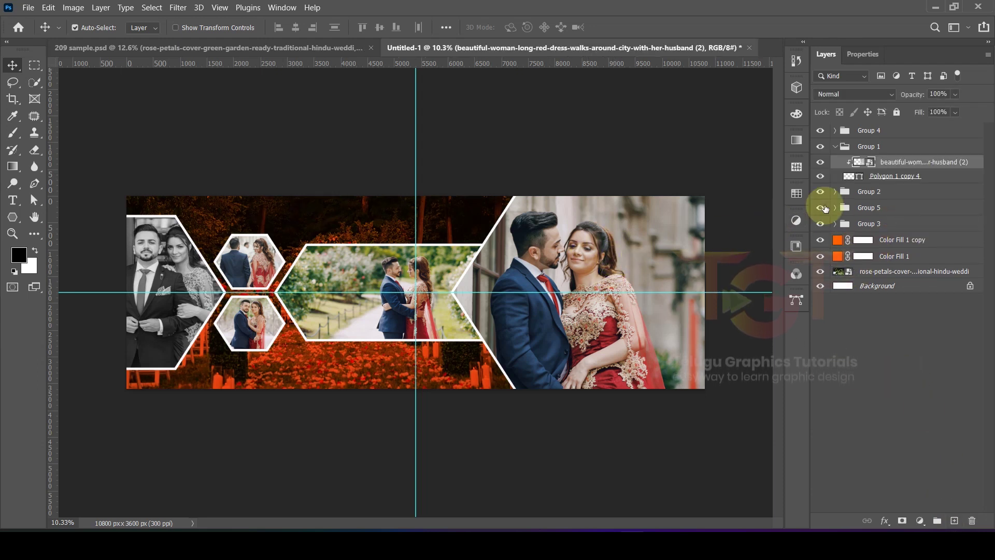
pyautogui.moveTo(918, 241); pyautogui.dragTo(902, 161)
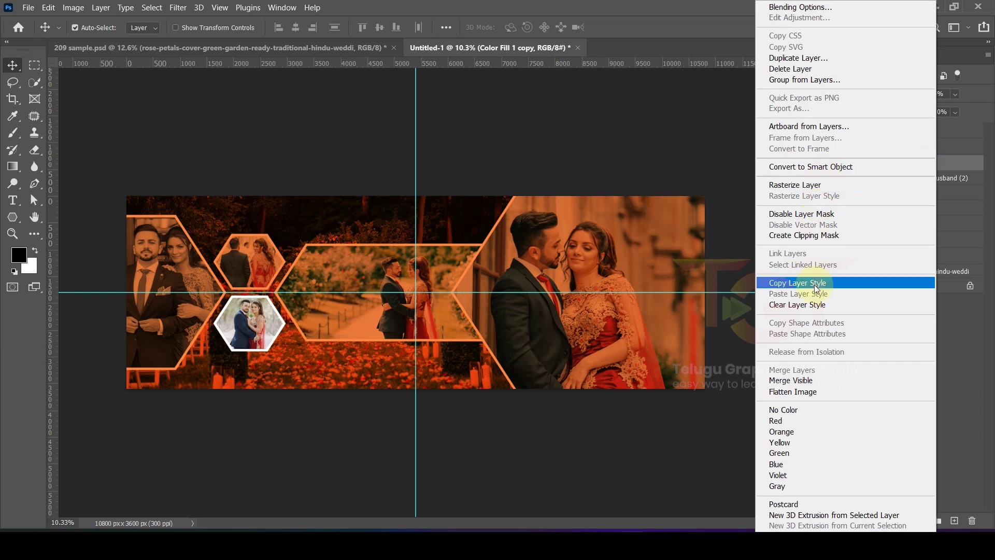
pyautogui.click(804, 234)
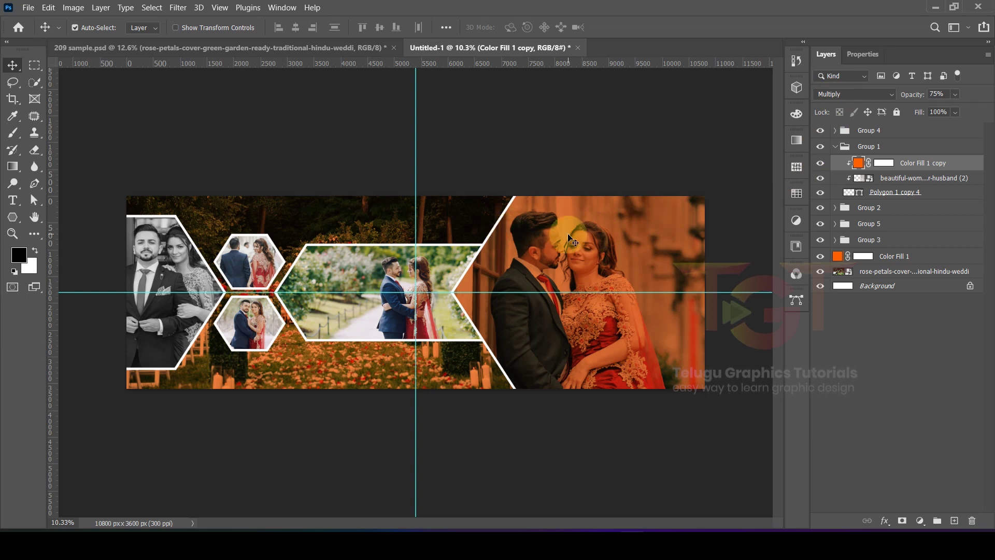
# - Set Color Fill 1 copy to Color blend at about 65% opacity, then duplicate it as copy 2
pyautogui.click(833, 94)
pyautogui.click(832, 102)
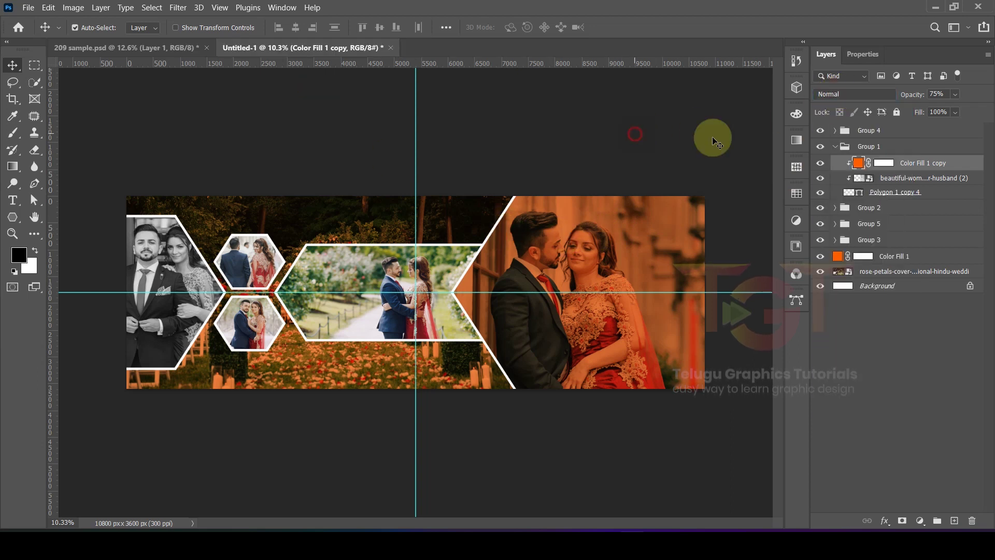
pyautogui.click(855, 94)
pyautogui.click(840, 133)
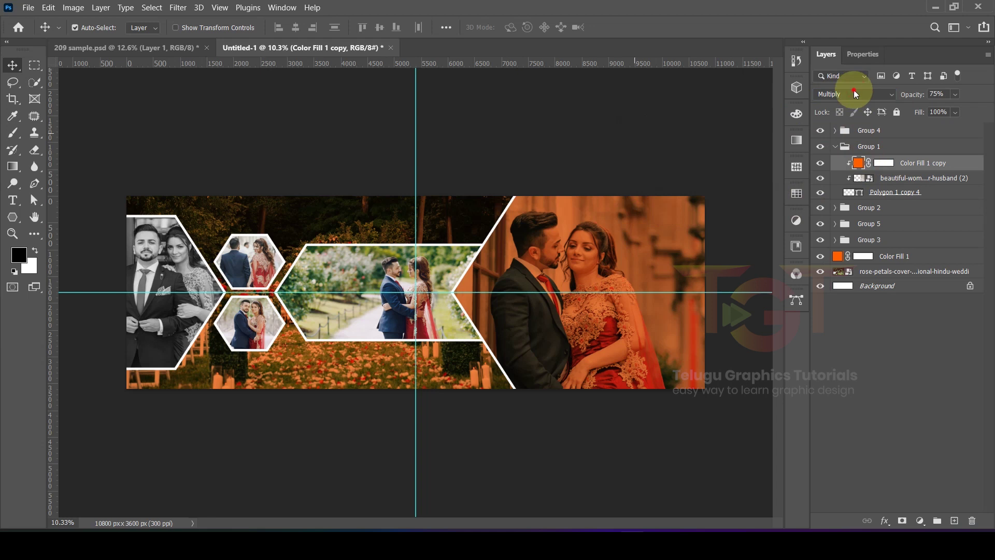
pyautogui.click(856, 94)
pyautogui.click(850, 101)
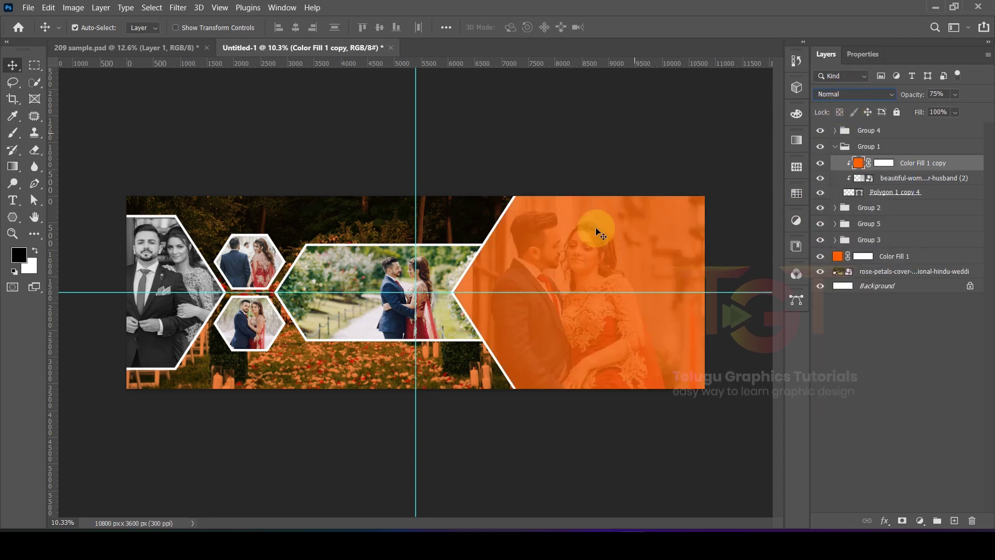
pyautogui.moveTo(911, 94); pyautogui.dragTo(991, 98)
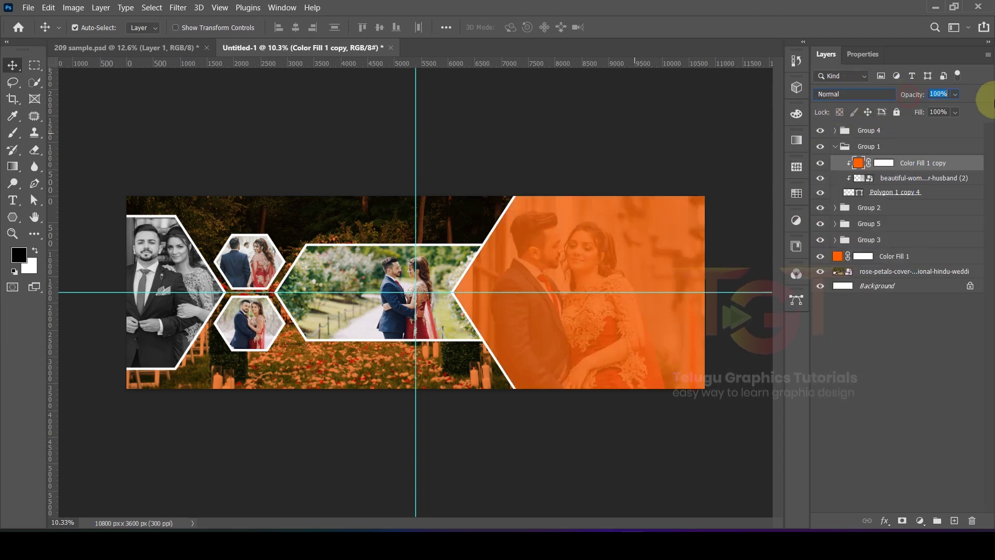
pyautogui.click(859, 96)
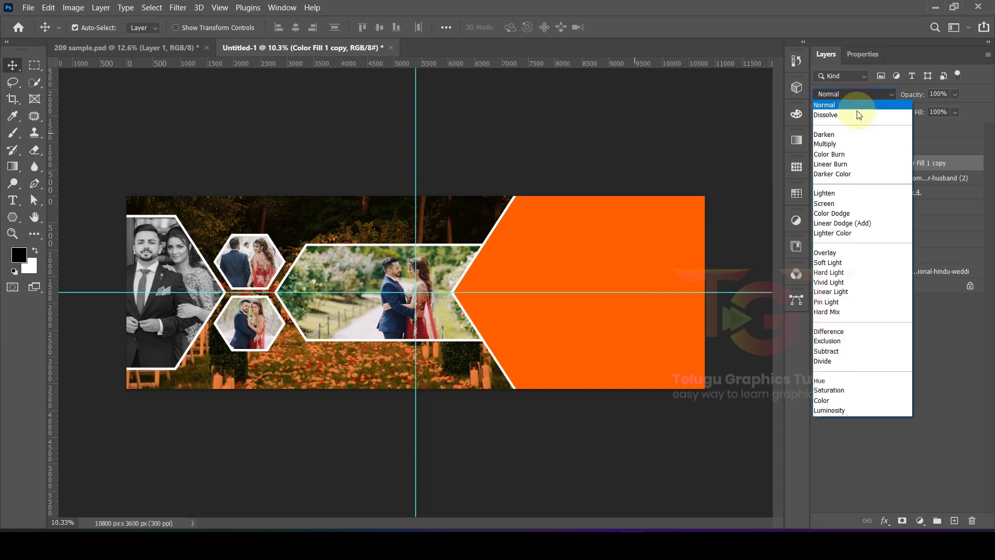
pyautogui.click(834, 400)
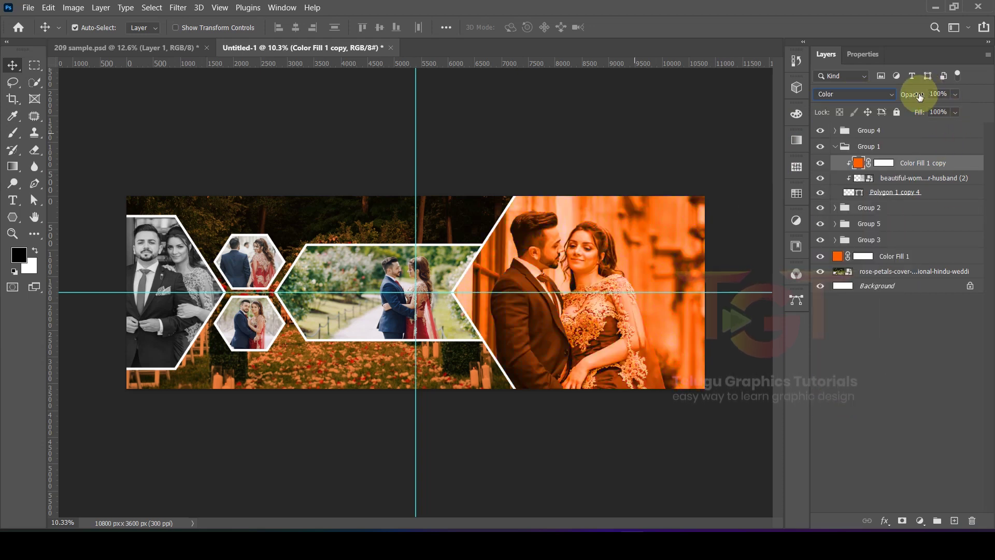
pyautogui.moveTo(919, 97); pyautogui.dragTo(898, 98)
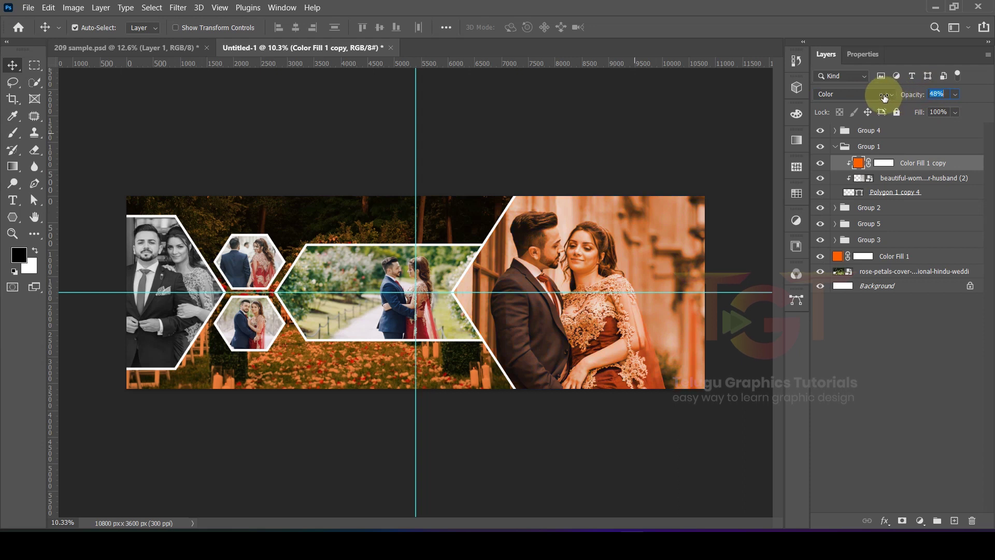
pyautogui.moveTo(883, 98); pyautogui.dragTo(874, 98)
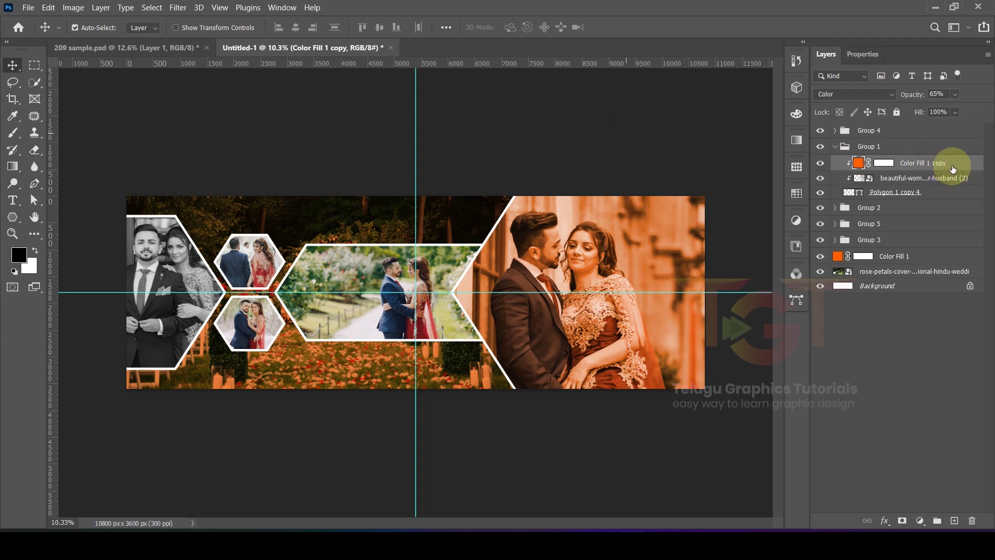
pyautogui.moveTo(949, 165); pyautogui.dragTo(954, 520)
# - Move Color Fill 1 copy 2 into Group 5 and clip it to the centre photo
pyautogui.click(354, 280)
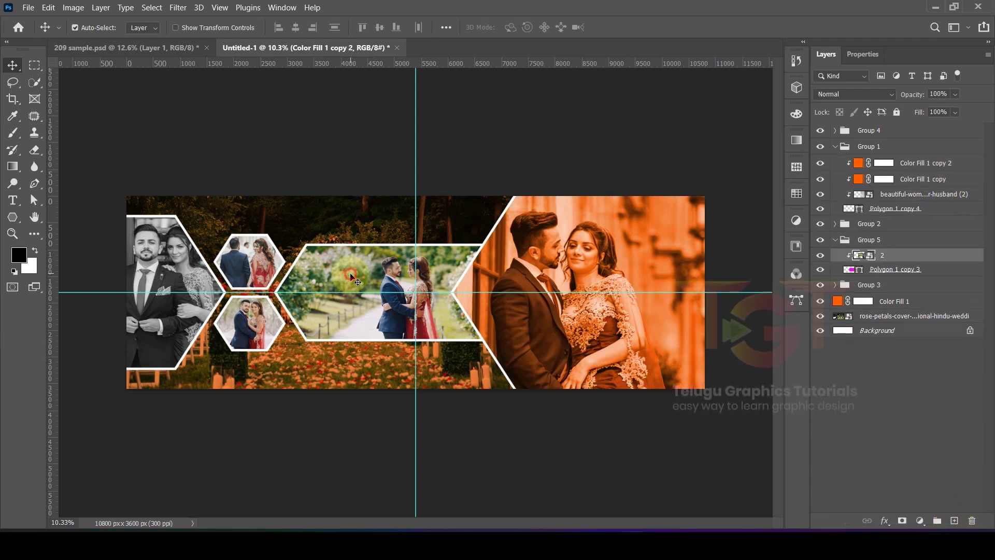
pyautogui.moveTo(918, 162); pyautogui.dragTo(894, 253)
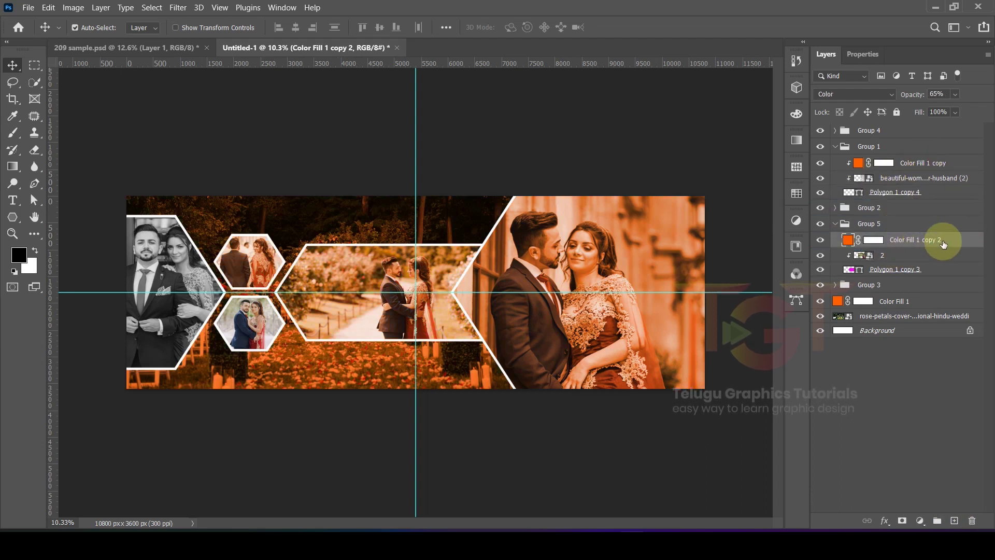
pyautogui.rightClick(955, 243)
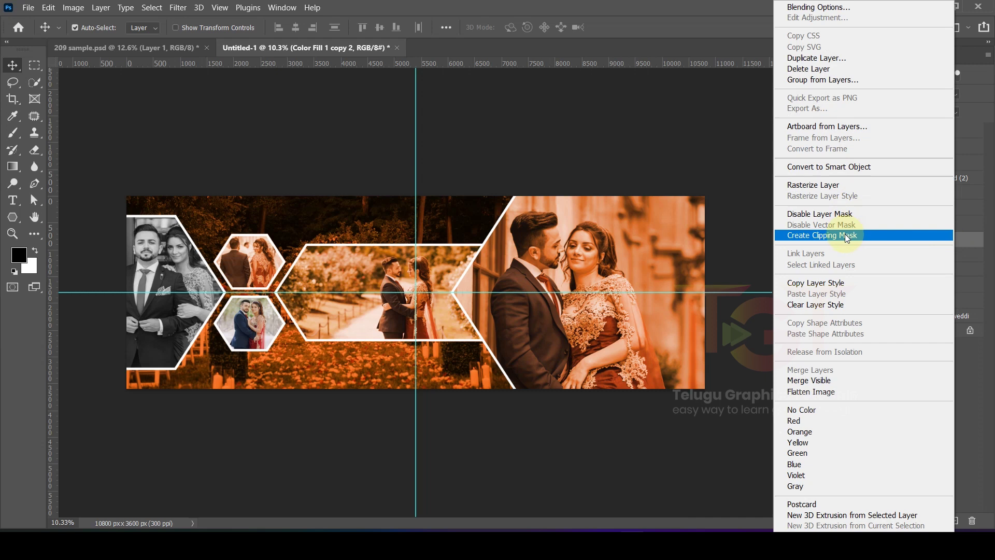
pyautogui.click(847, 238)
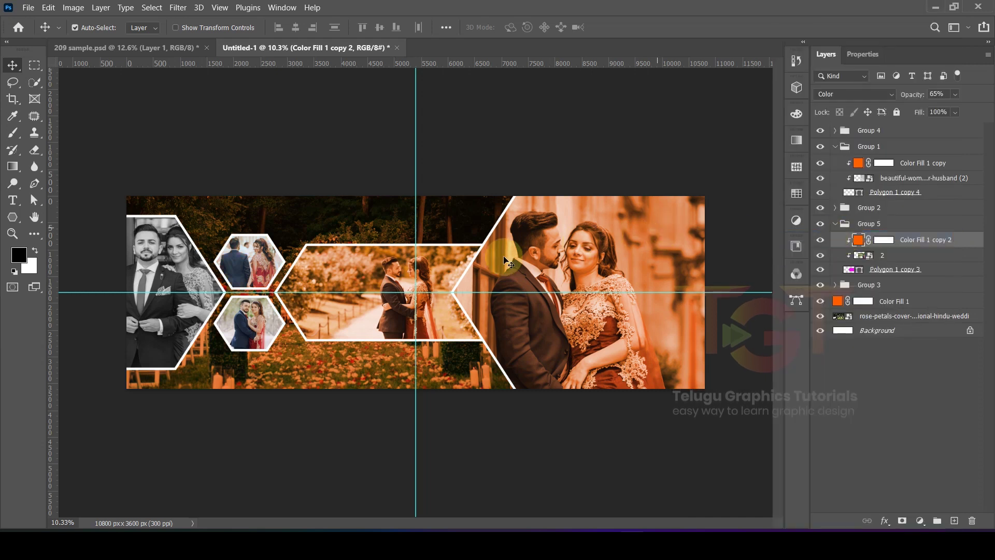
pyautogui.click(834, 150)
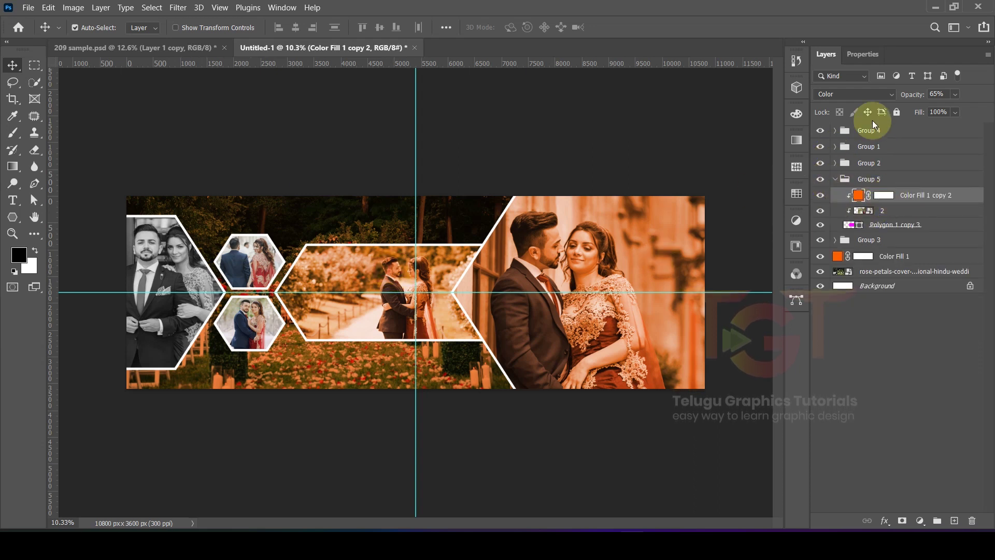
# - Blend the clipped orange tint as Overlay at 45% opacity
pyautogui.click(850, 93)
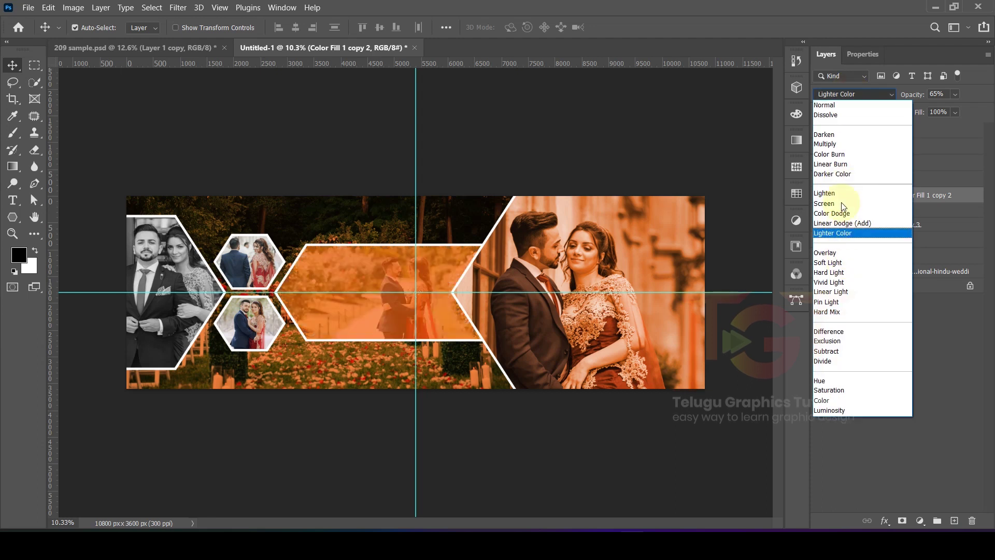
pyautogui.click(838, 253)
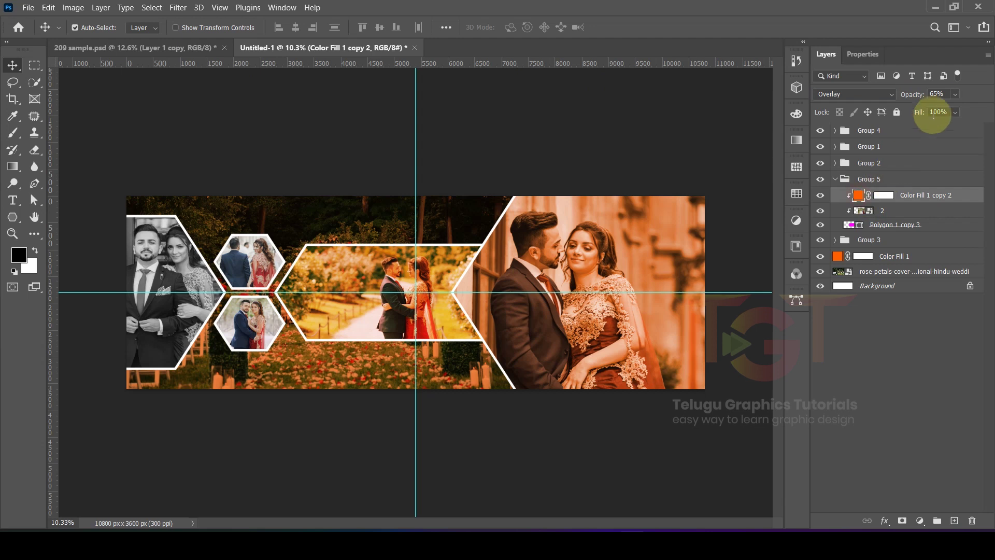
pyautogui.write('45')
pyautogui.click(604, 140)
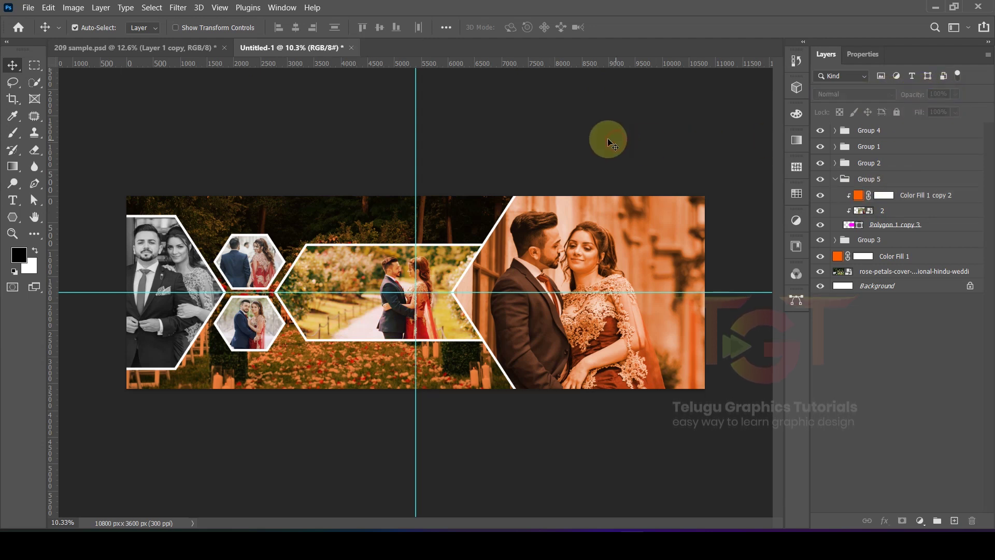
# - Group Color Fill 1 with the rose-petals photo as Group 6 and add an empty Layer 1 above
pyautogui.scroll(-1, 384, 254)
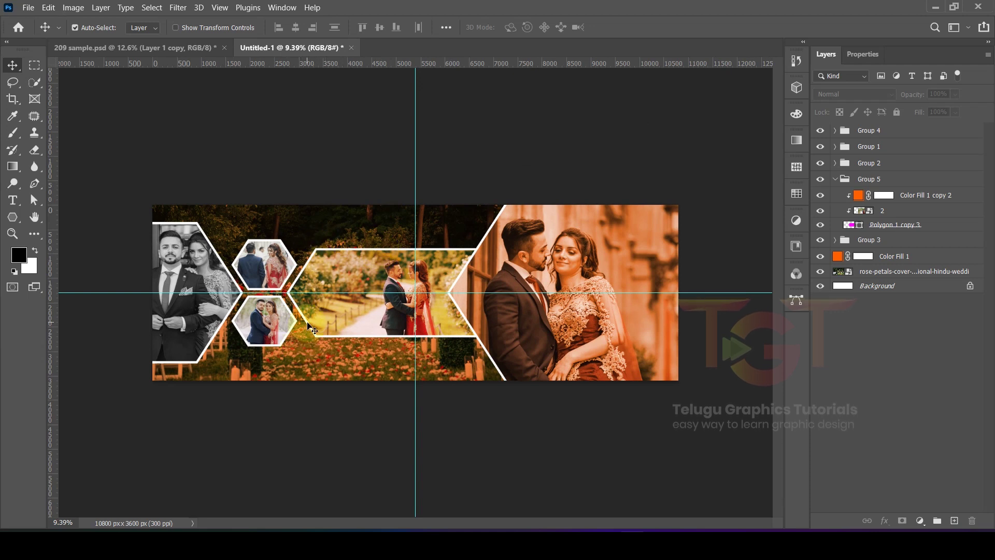
pyautogui.click(835, 179)
pyautogui.click(902, 212)
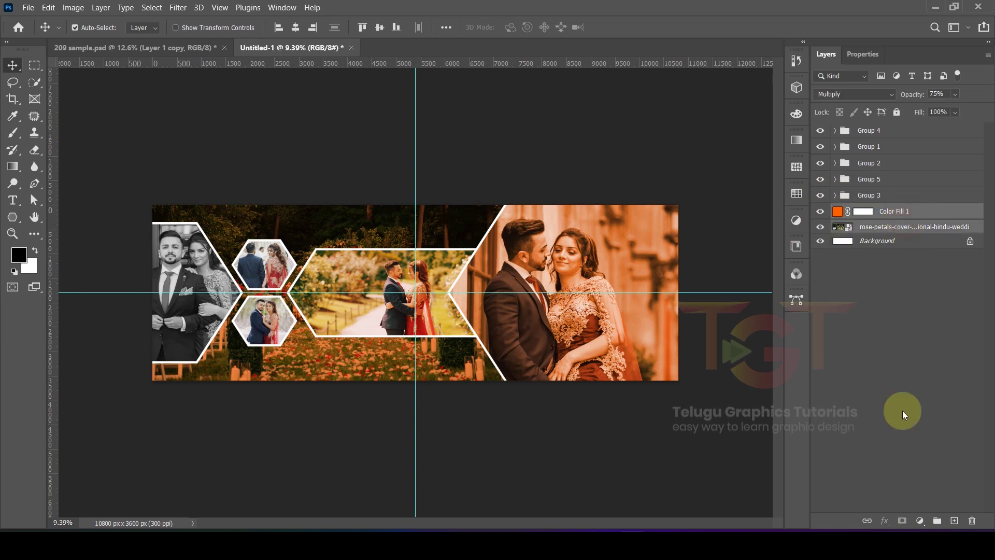
pyautogui.click(936, 521)
pyautogui.click(907, 413)
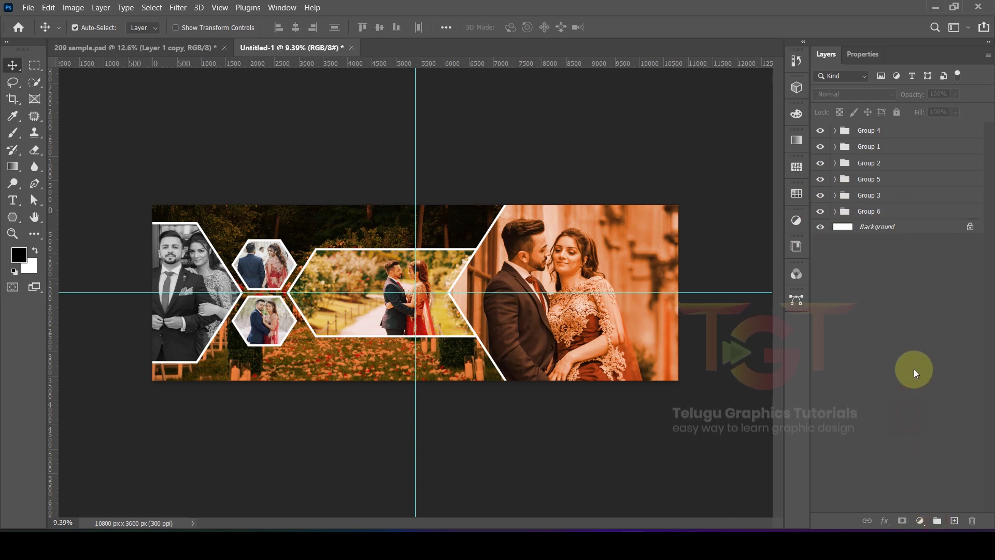
pyautogui.click(955, 520)
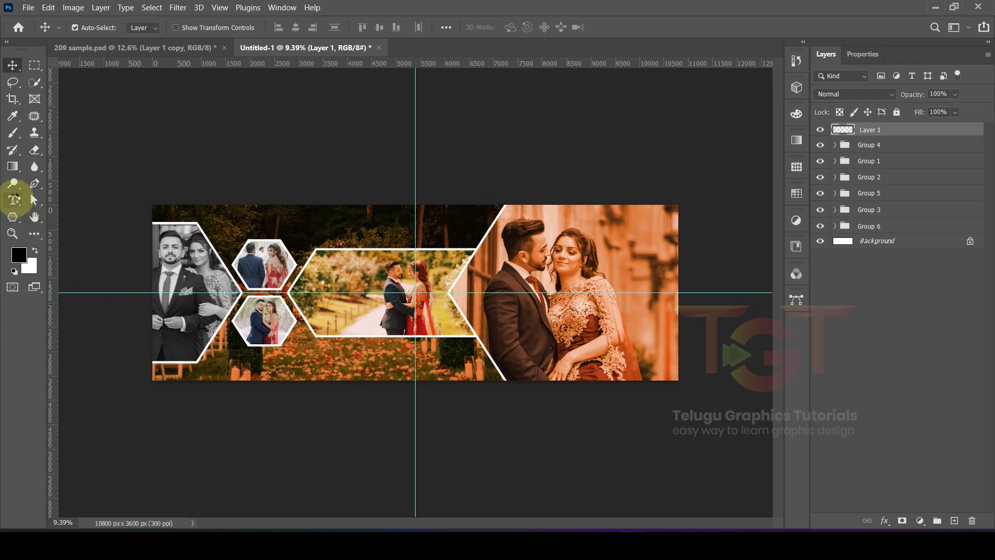
# - Start a 'Beautiful' text line near the banner's bottom, enlarged and coloured white
pyautogui.click(14, 199)
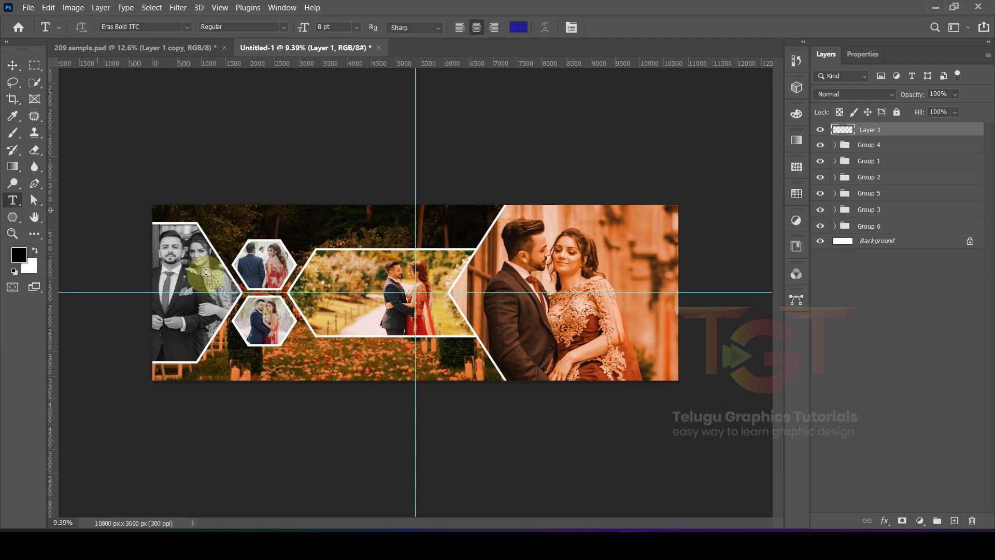
pyautogui.click(301, 371)
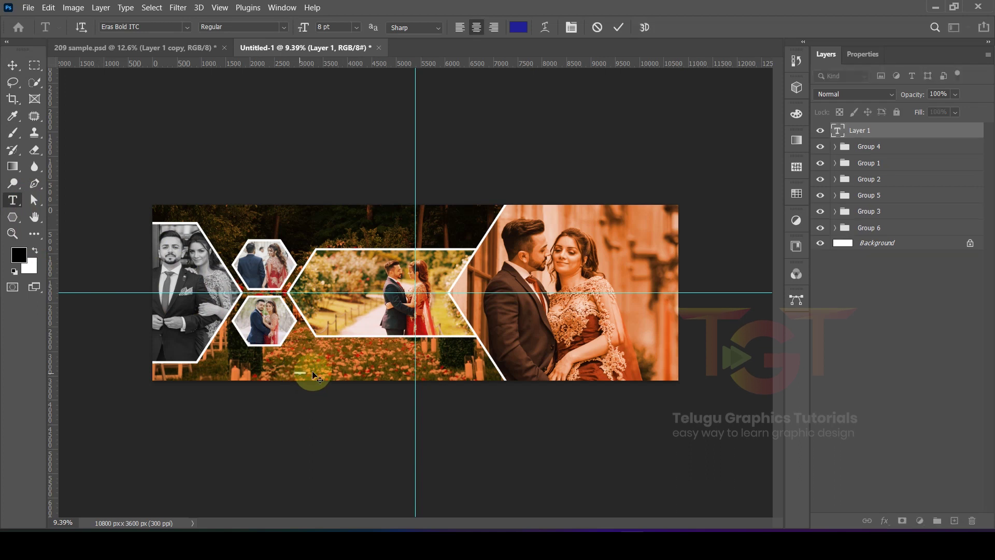
pyautogui.scroll(3, 314, 374)
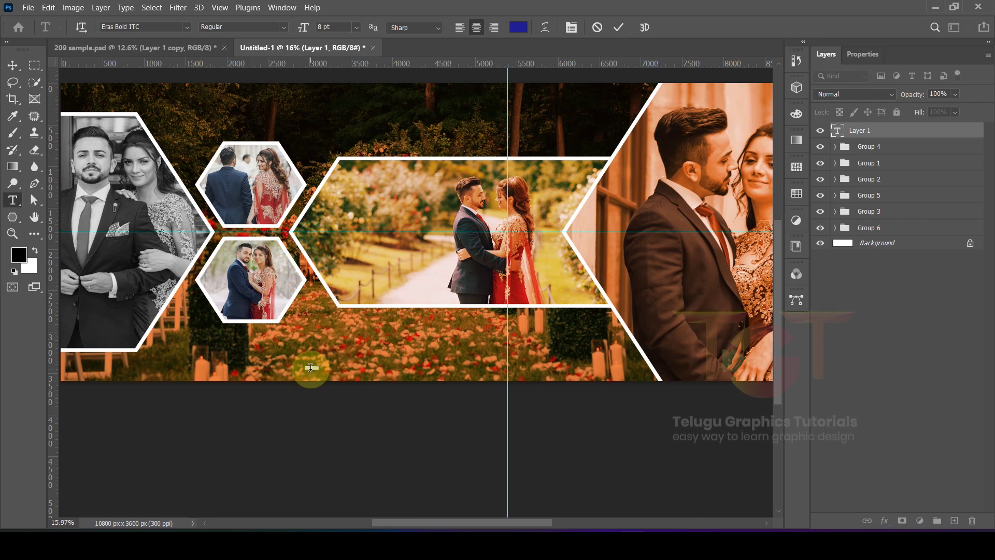
pyautogui.moveTo(306, 28); pyautogui.dragTo(369, 24)
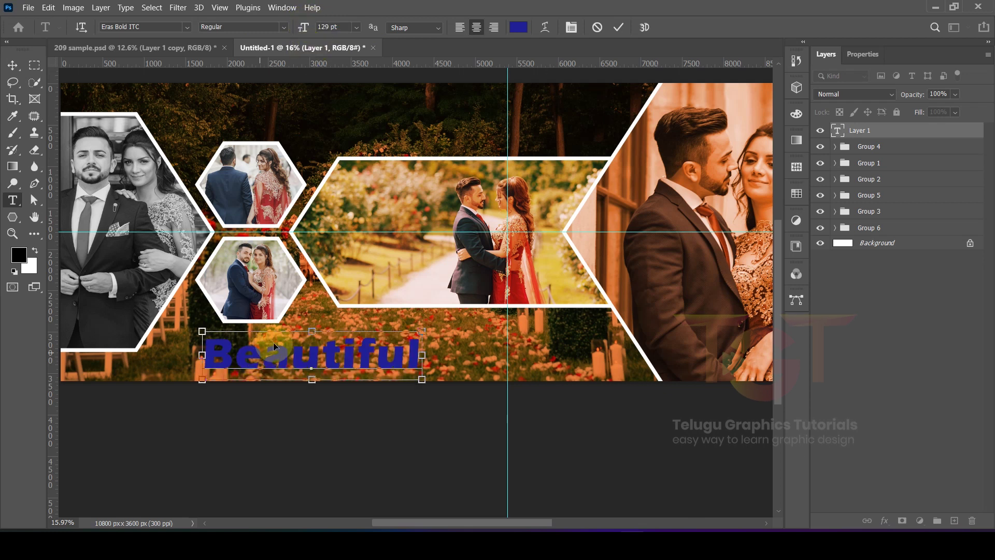
pyautogui.hotkey('ctrl', 'a')
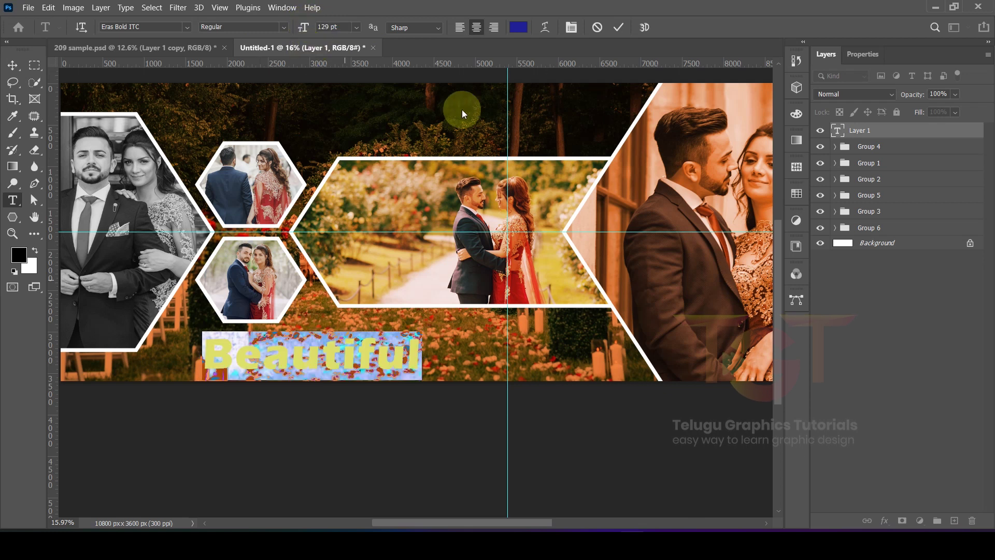
pyautogui.click(527, 30)
pyautogui.click(643, 155)
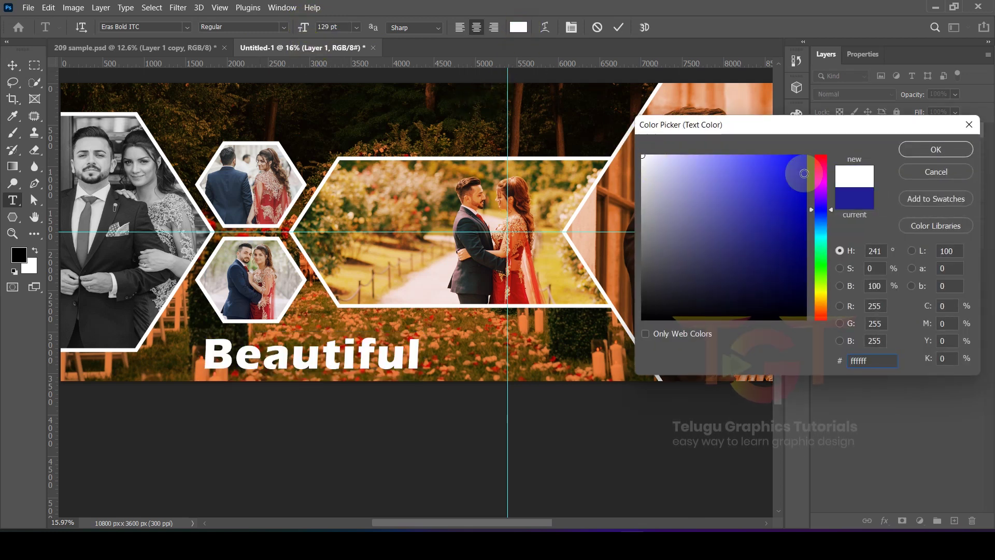
pyautogui.click(924, 152)
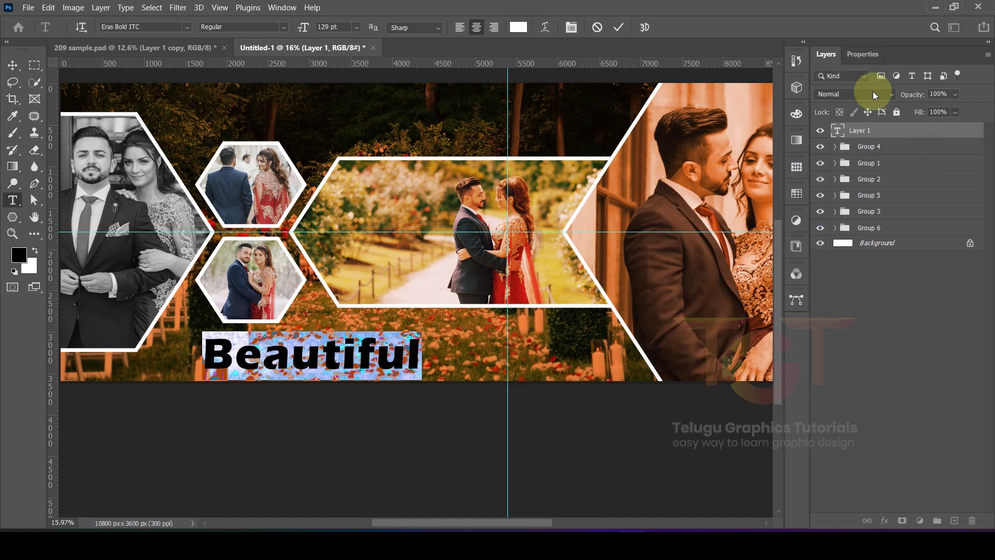
# - Apply the Aclonica font to Beautiful and shrink it to about 110 pt
pyautogui.click(863, 55)
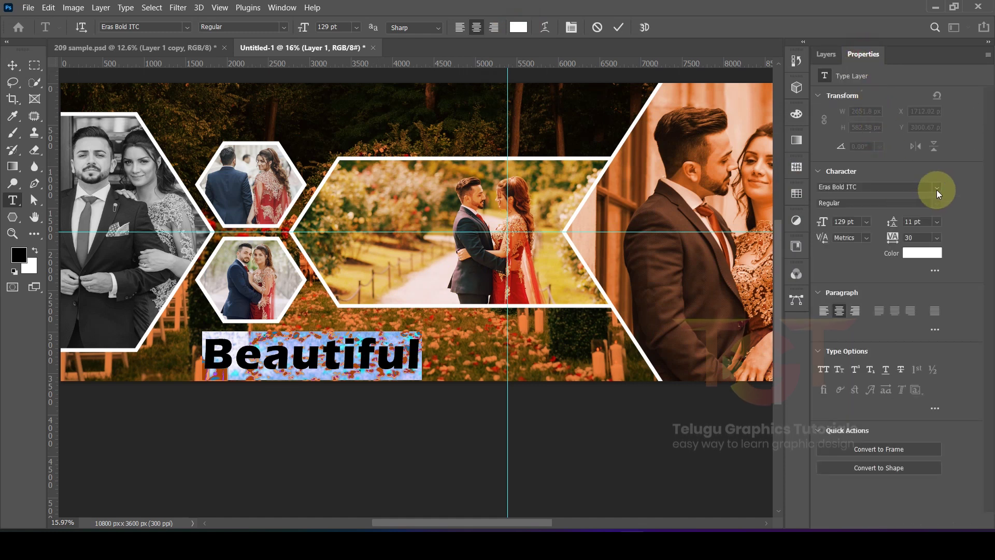
pyautogui.click(937, 191)
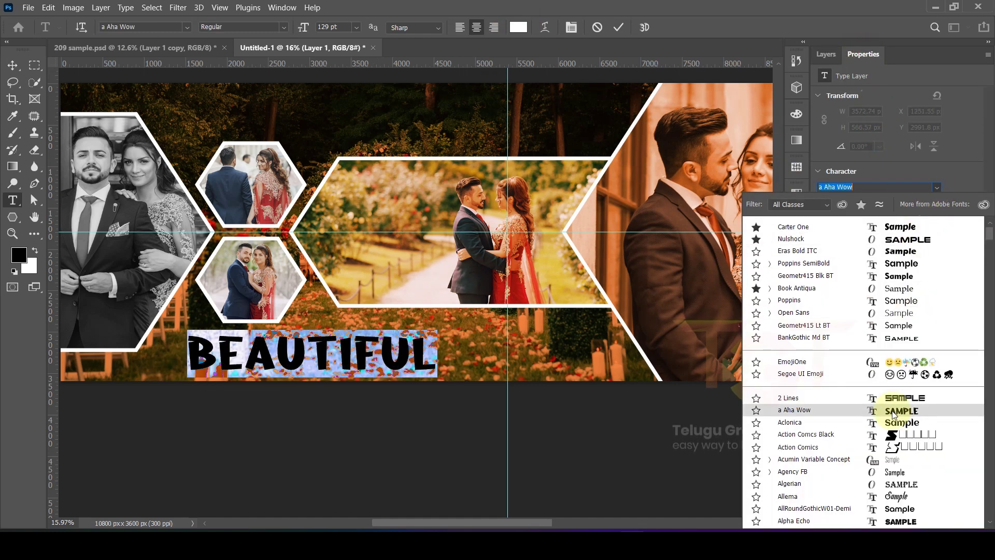
pyautogui.click(808, 422)
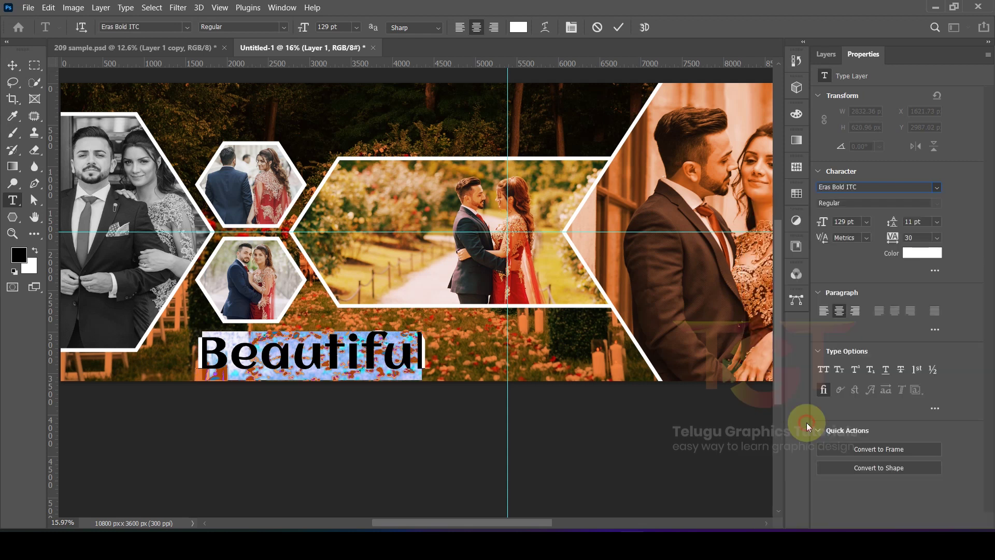
pyautogui.moveTo(306, 29); pyautogui.dragTo(273, 28)
# - Set Beautiful to 60 pt and reposition it on the banner
pyautogui.write('60')
pyautogui.press('Return')
pyautogui.hotkey('ctrl', 'Return')
pyautogui.press('v')
pyautogui.scroll(2, 301, 405)
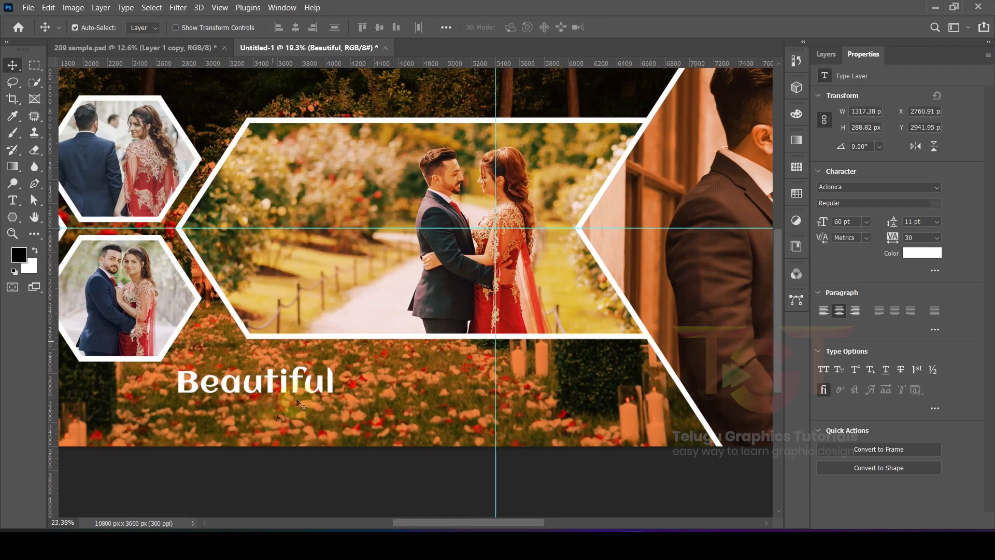
pyautogui.scroll(3, 300, 404)
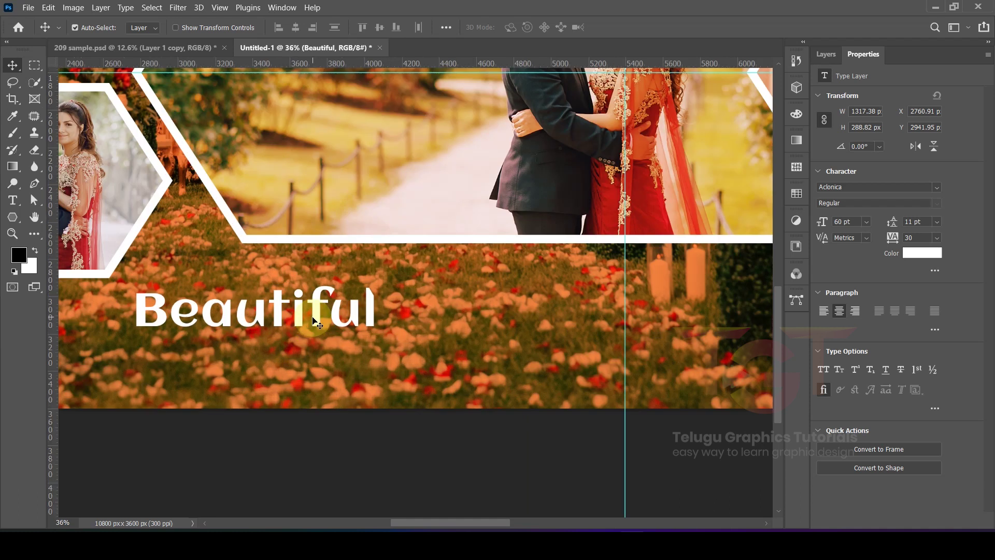
pyautogui.moveTo(314, 317); pyautogui.dragTo(491, 364)
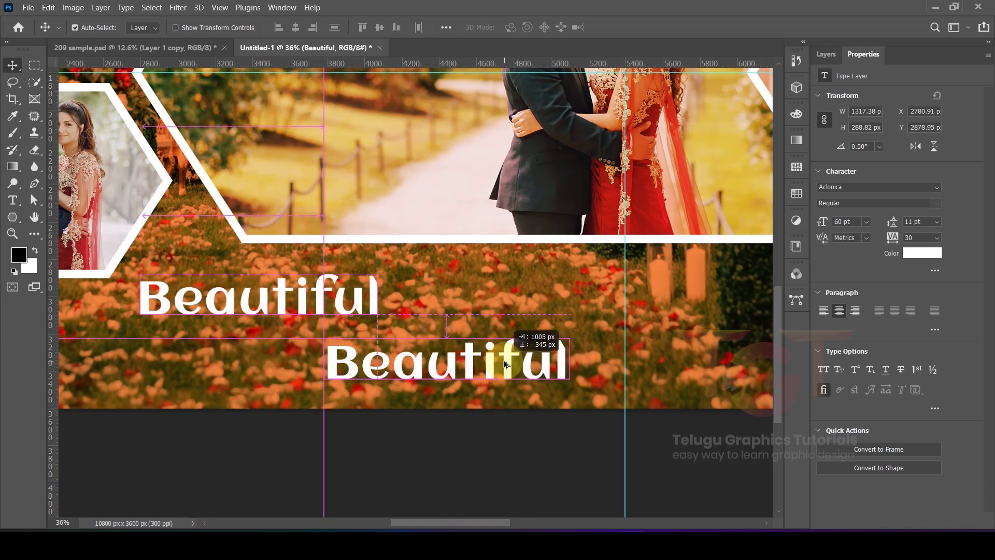
# - Change the copied text to 'moments' in the Ananda Black font
pyautogui.doubleClick(491, 364)
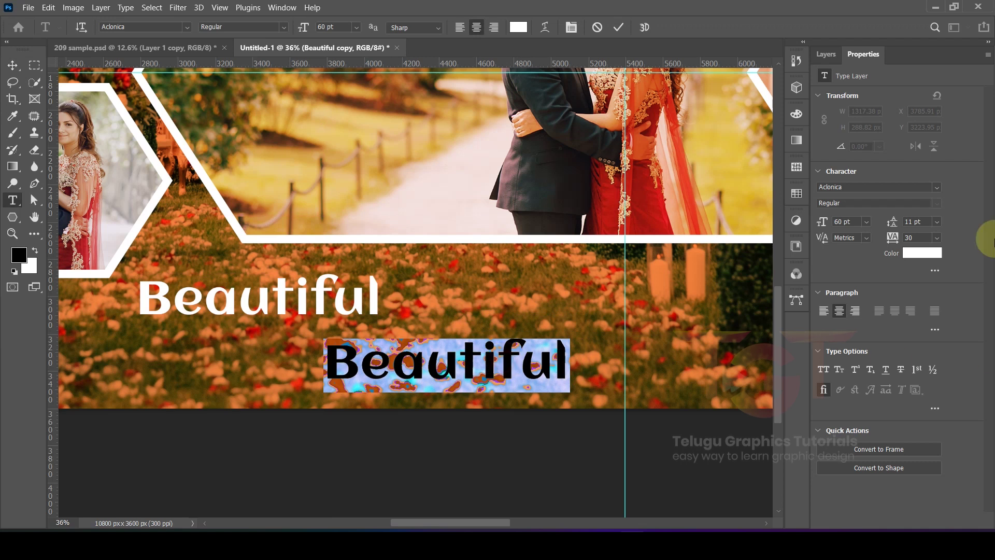
pyautogui.write('moments')
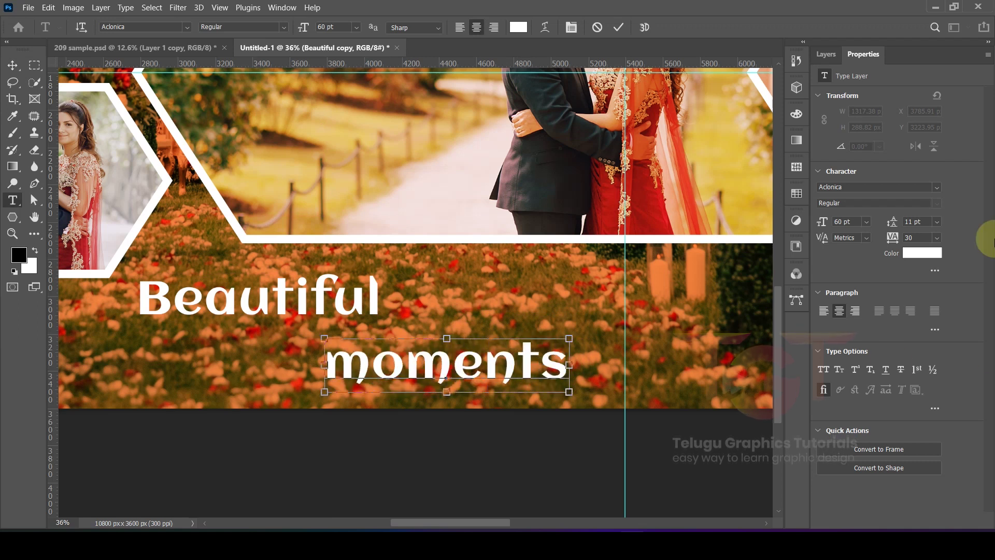
pyautogui.hotkey('ctrl', 'a')
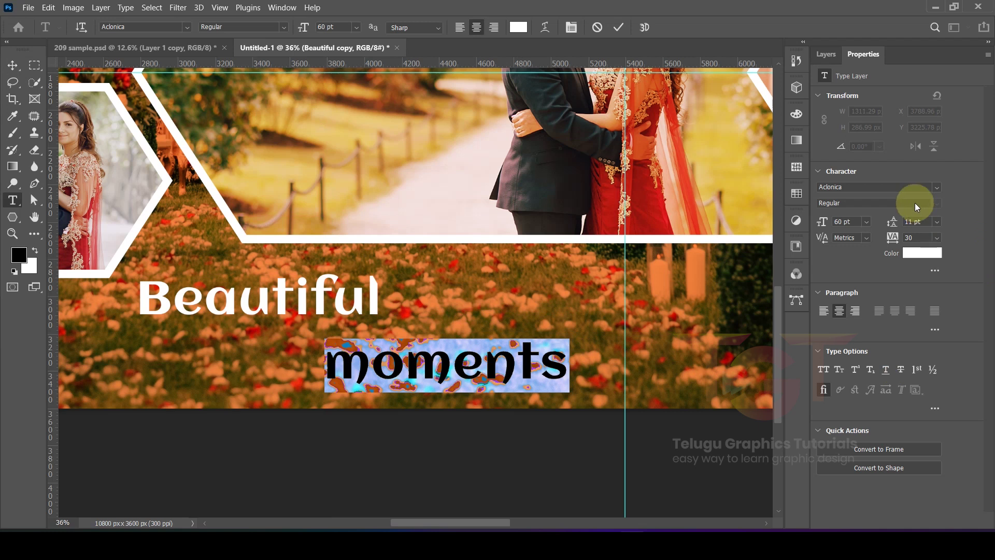
pyautogui.click(936, 188)
pyautogui.scroll(-3, 892, 363)
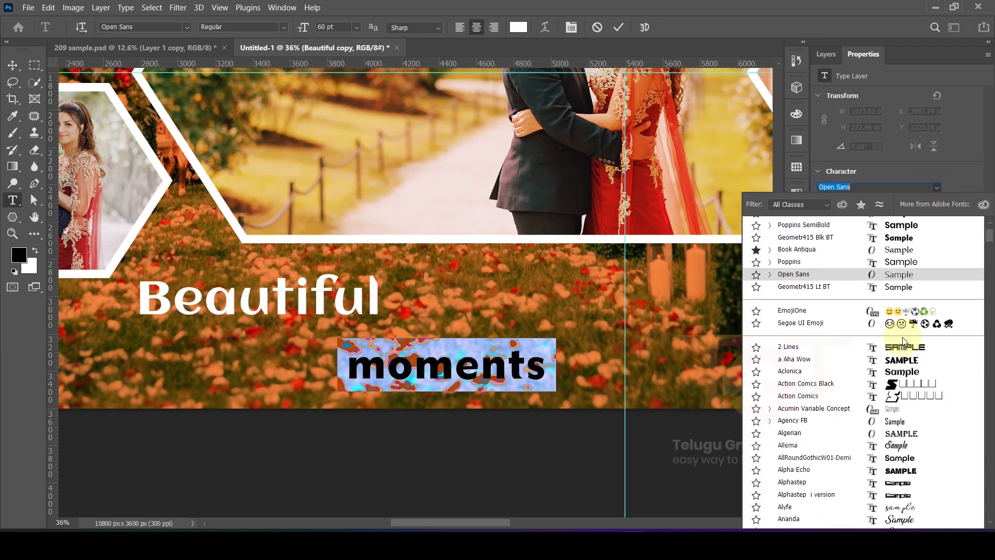
pyautogui.click(892, 463)
pyautogui.hotkey('ctrl', 'Return')
pyautogui.press('v')
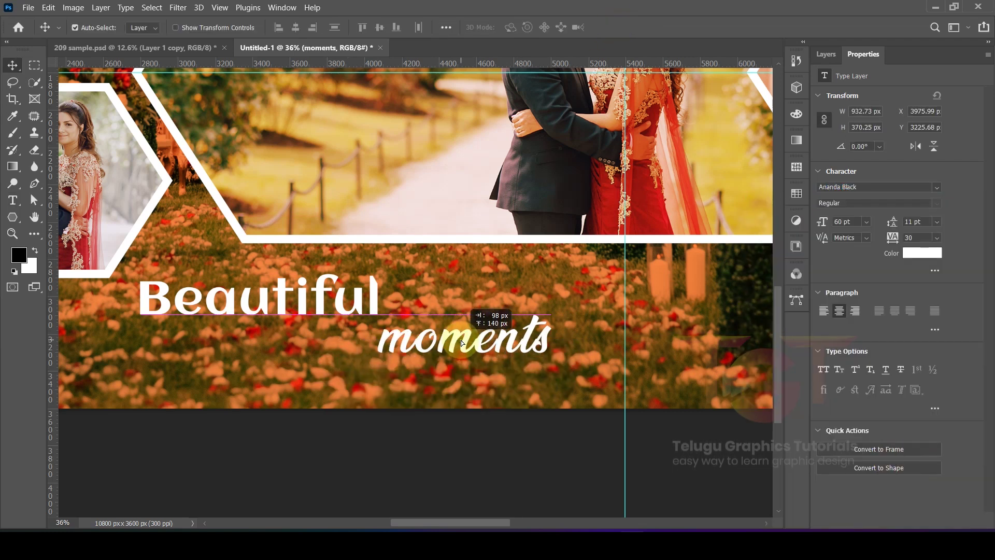
# - Group the Beautiful and moments text layers as Group 7
pyautogui.keyDown('shift'); pyautogui.click(373, 303); pyautogui.keyUp('shift')
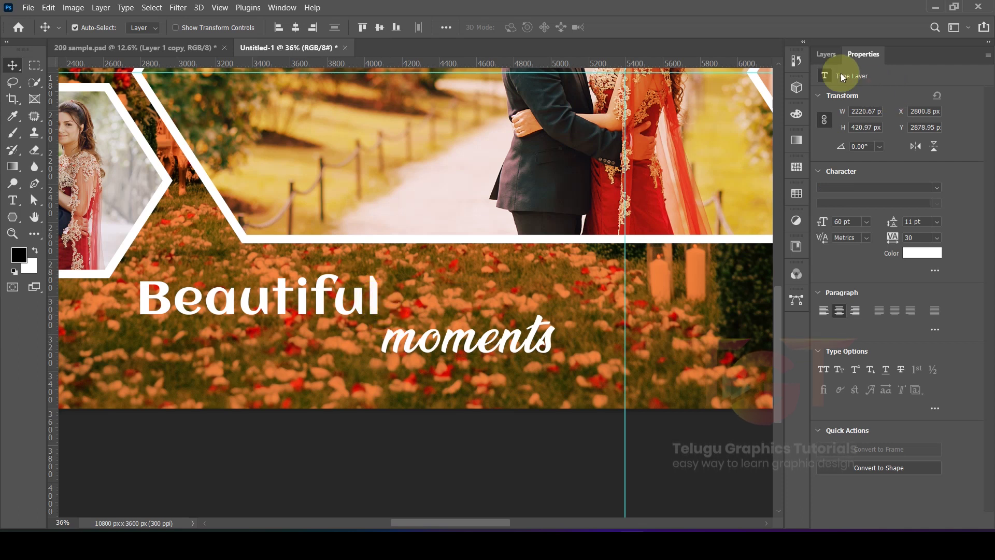
pyautogui.click(826, 56)
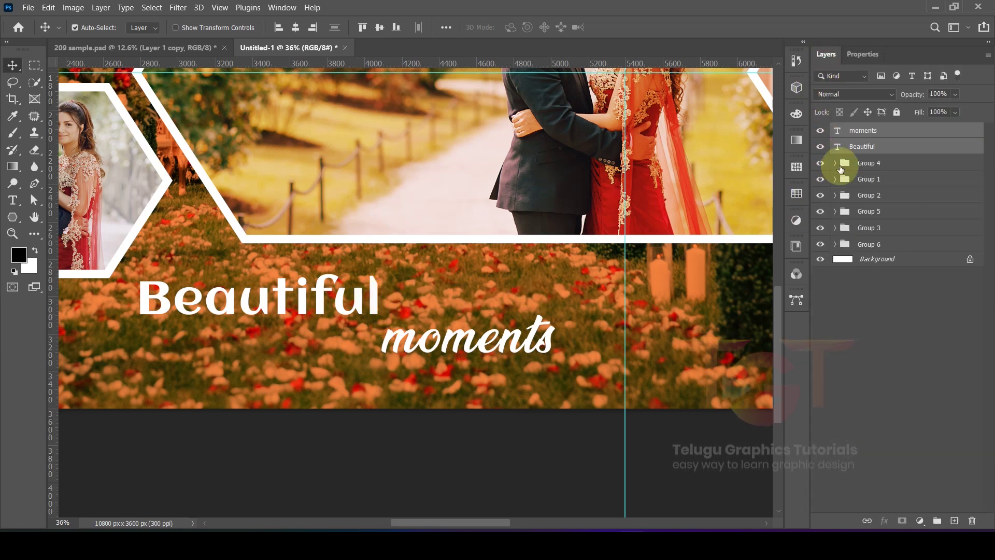
pyautogui.click(941, 521)
pyautogui.hotkey('ctrl', '0')
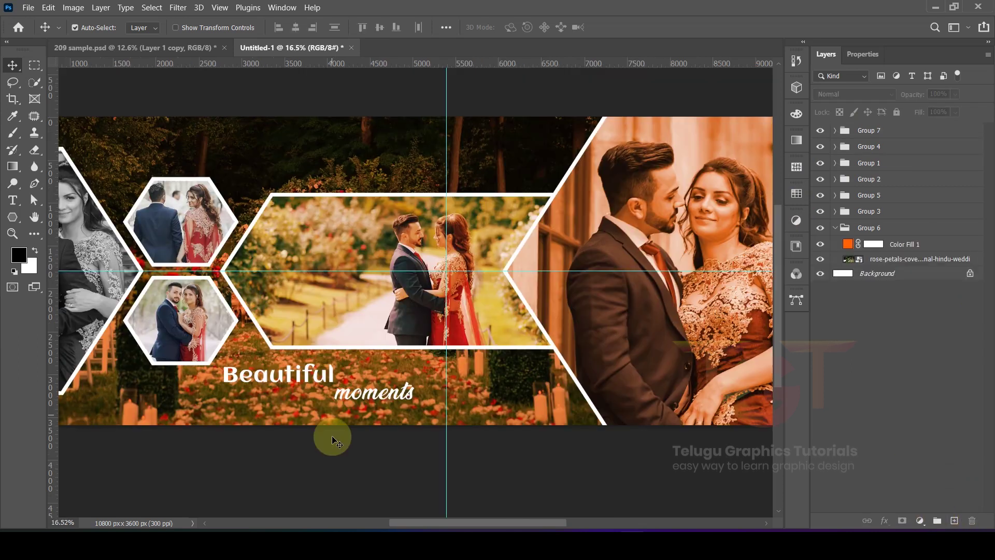
# - Move the Group 7 title to the banner's top centre with Free Transform
pyautogui.click(905, 132)
pyautogui.hotkey('ctrl', 't')
pyautogui.moveTo(341, 376); pyautogui.dragTo(418, 214)
pyautogui.press('Return')
# - Nudge 'Beautiful' into place and shift 'moments' slightly to the right
pyautogui.scroll(5, 409, 211)
pyautogui.moveTo(400, 174); pyautogui.dragTo(397, 173)
pyautogui.moveTo(449, 217); pyautogui.dragTo(463, 217)
pyautogui.scroll(-5, 464, 218)
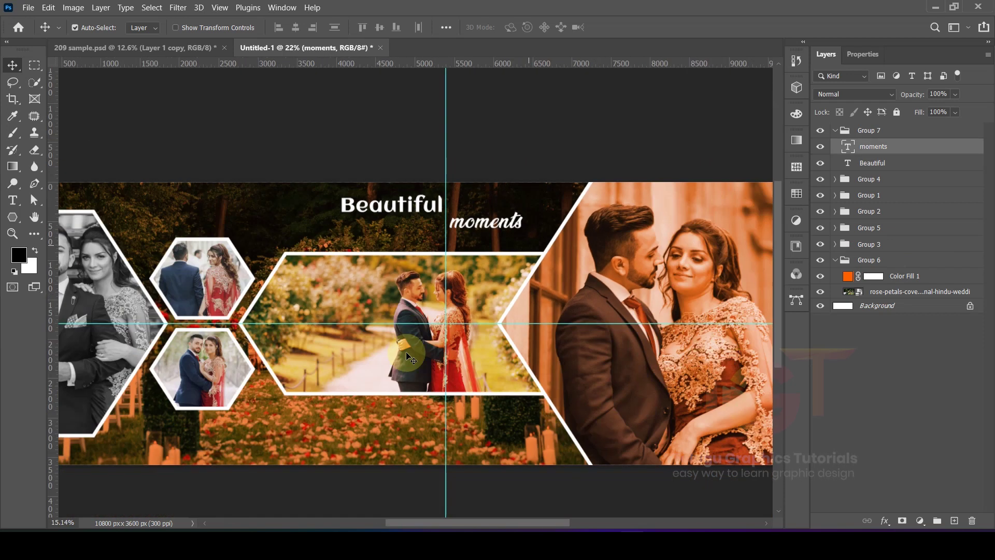
pyautogui.scroll(-2, 386, 424)
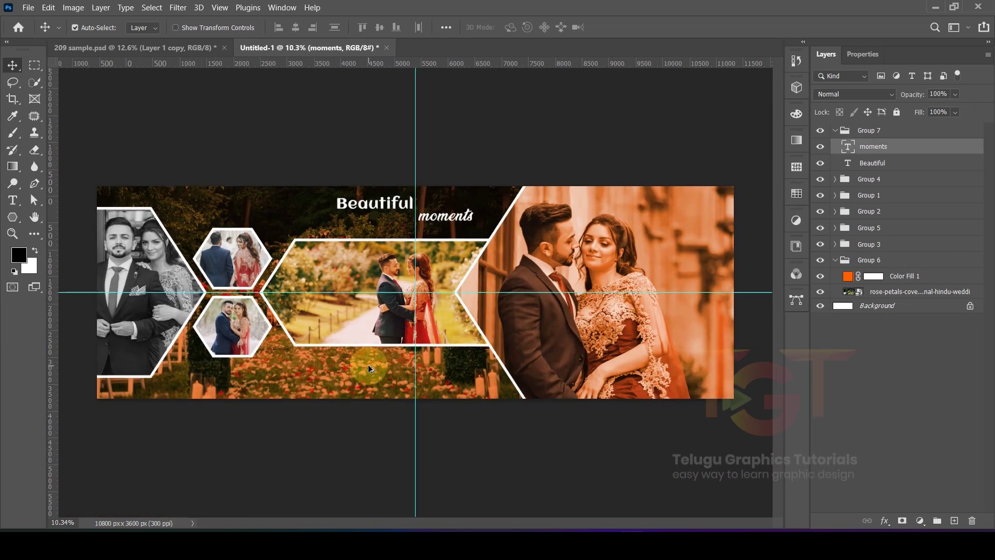
pyautogui.click(361, 425)
pyautogui.click(478, 171)
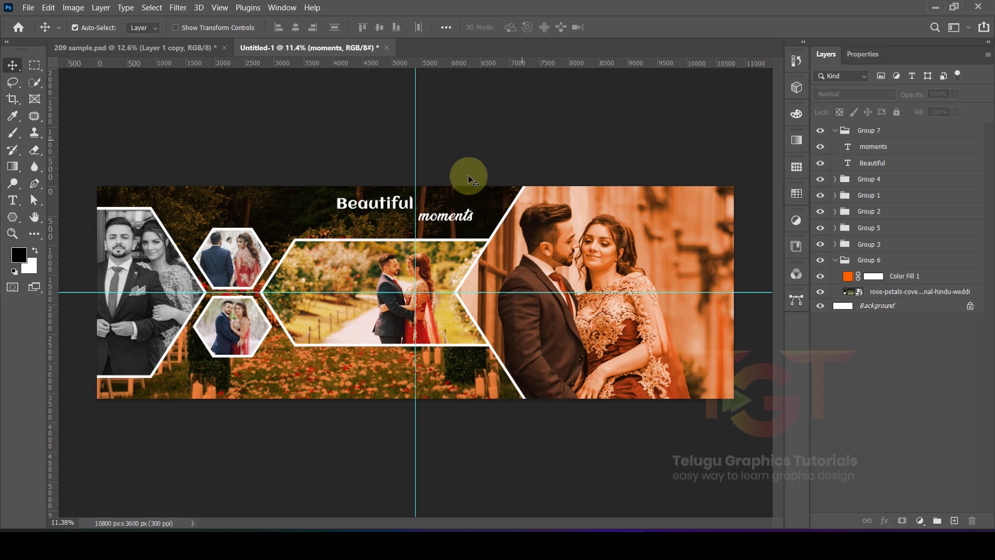
# - Deselect the text layers and remove the vertical and horizontal guides
pyautogui.scroll(4, 428, 192)
pyautogui.click(386, 196)
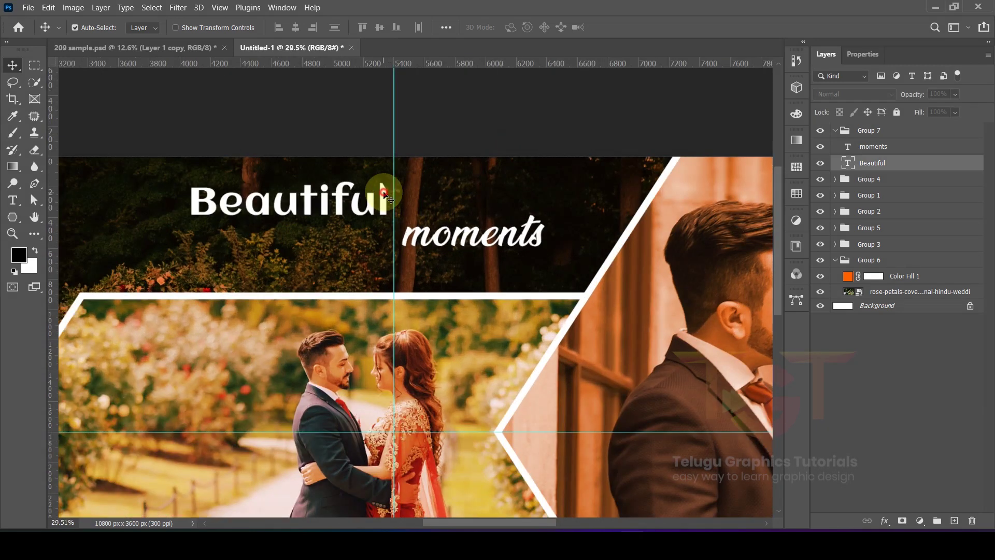
pyautogui.click(426, 235)
pyautogui.scroll(-4, 506, 124)
pyautogui.click(506, 125)
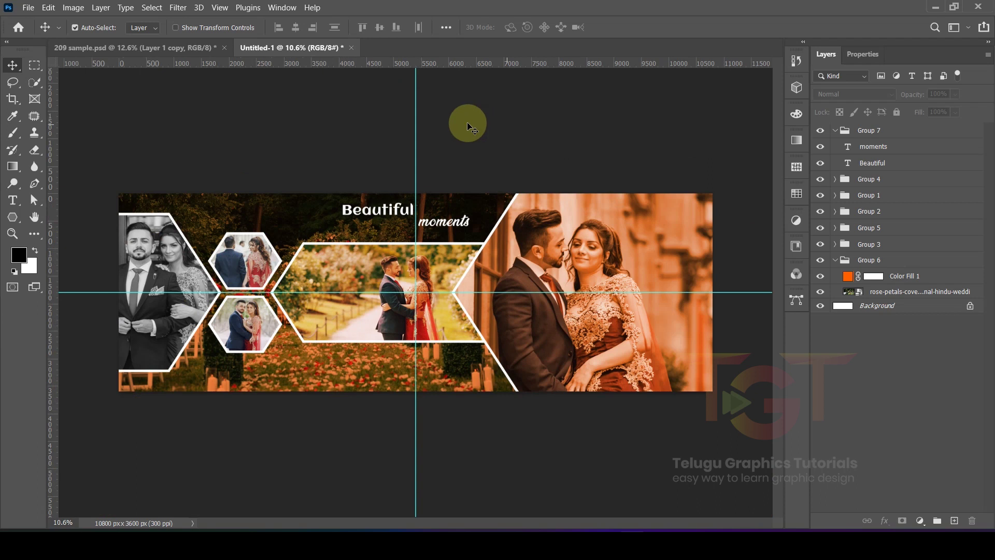
pyautogui.moveTo(417, 119); pyautogui.dragTo(418, 63)
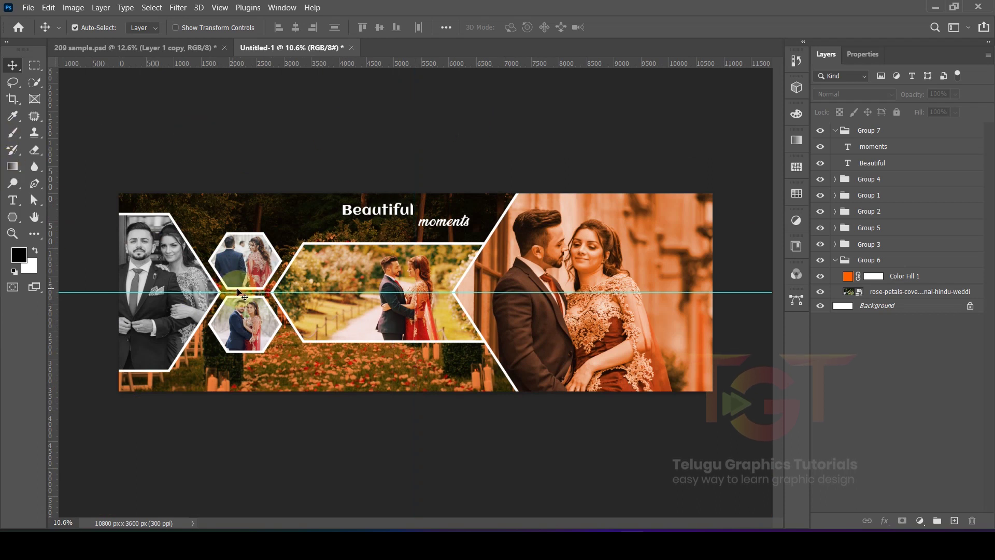
pyautogui.moveTo(248, 291); pyautogui.dragTo(23, 13)
# - Create a new folder on the Desktop and open it
pyautogui.click(28, 7)
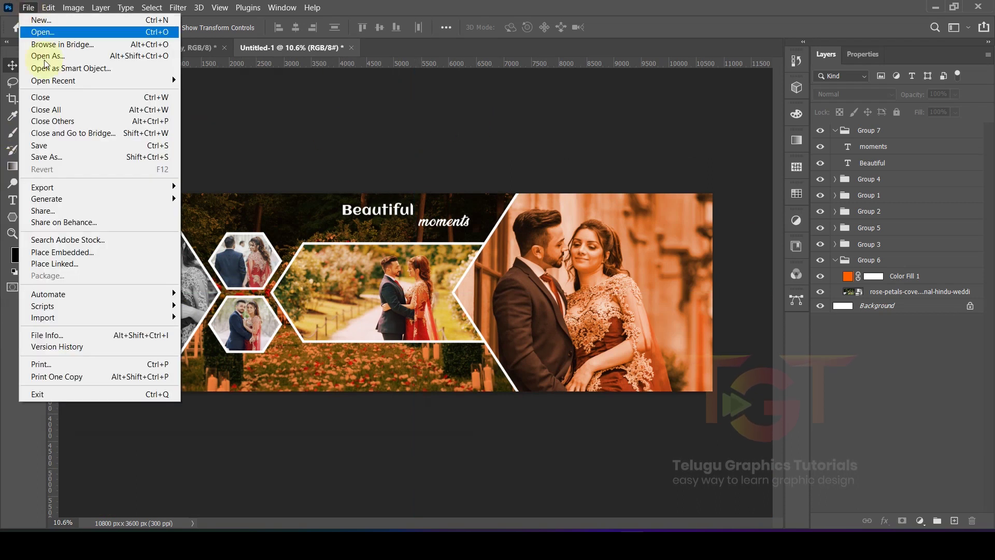
pyautogui.click(59, 149)
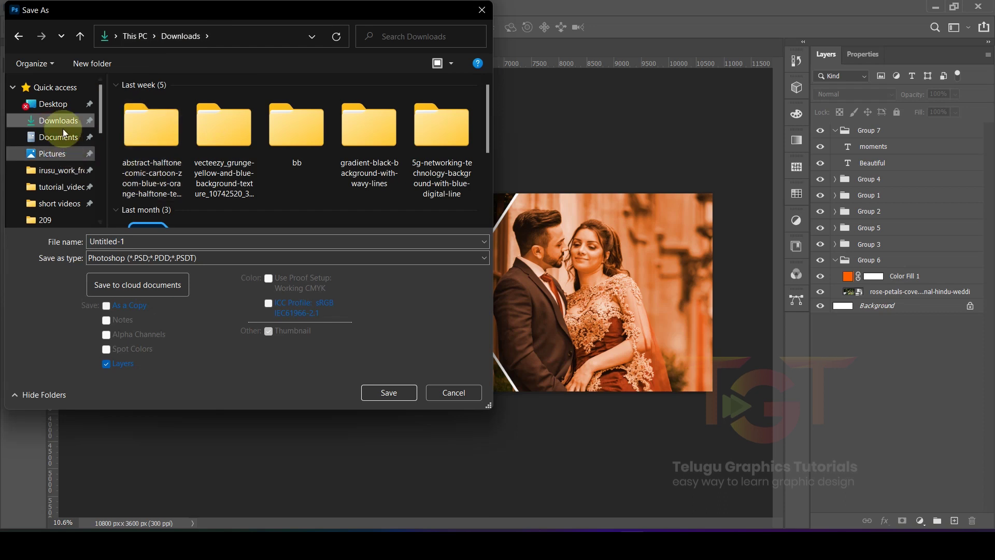
pyautogui.click(61, 105)
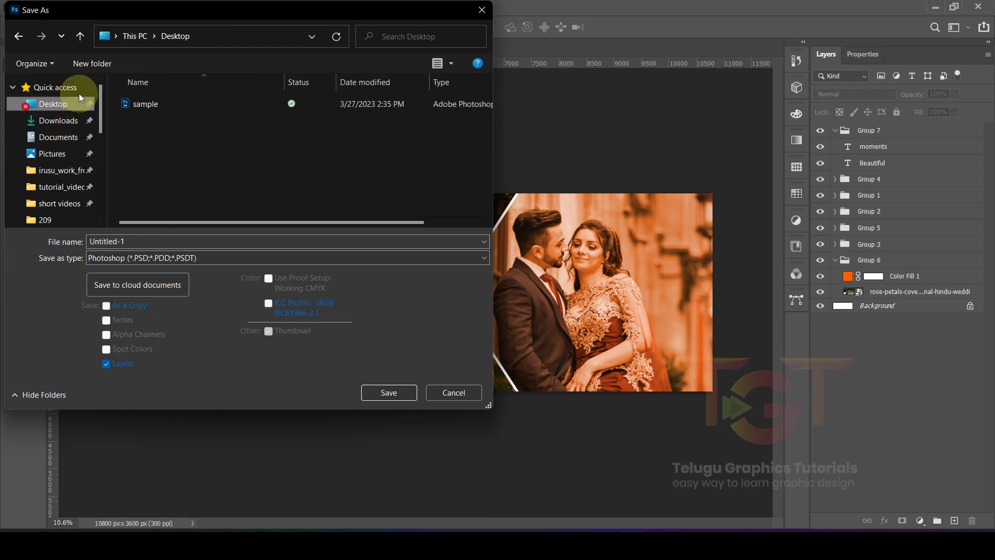
pyautogui.click(91, 66)
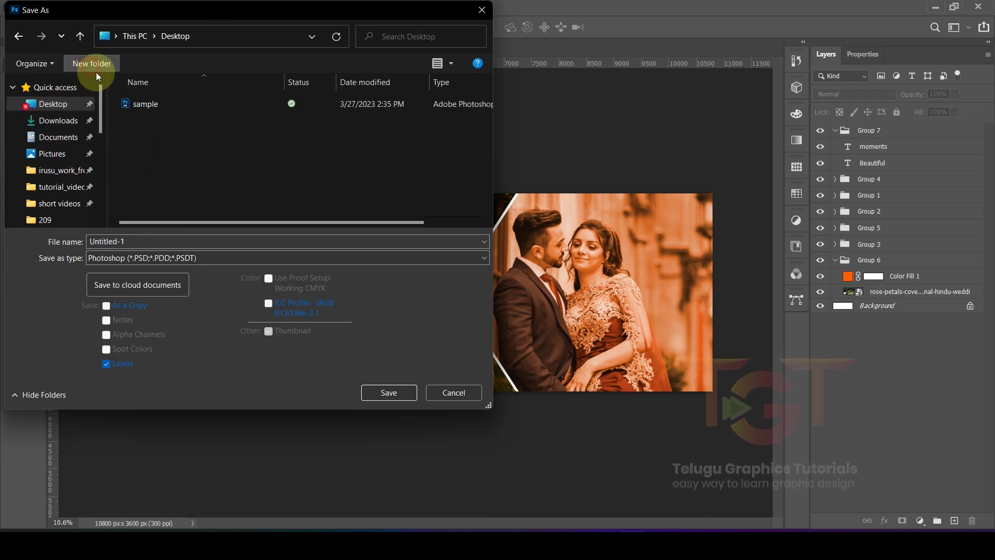
pyautogui.click(207, 179)
pyautogui.doubleClick(150, 104)
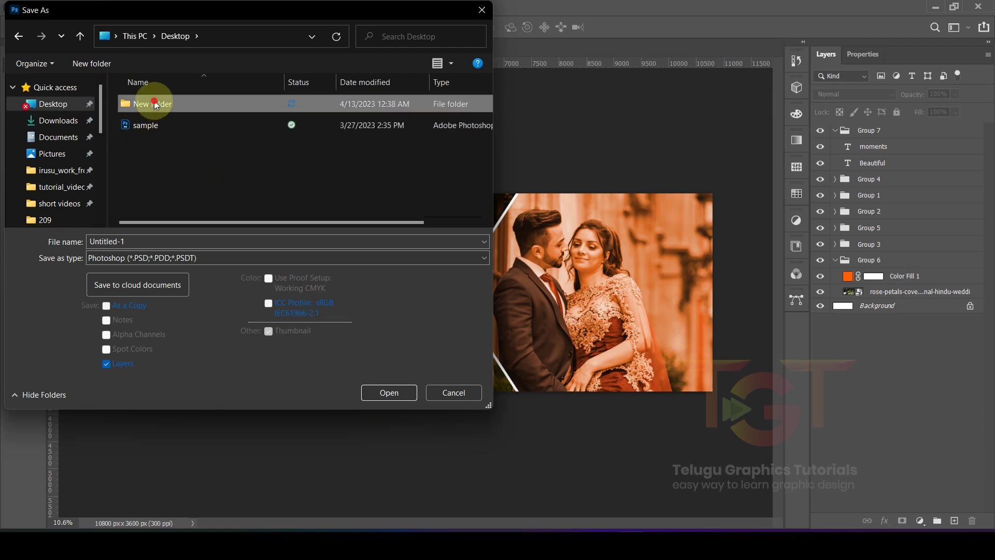
# - Save the banner there as 'album design' PSD with maximum compatibility
pyautogui.click(151, 241)
pyautogui.write('album design')
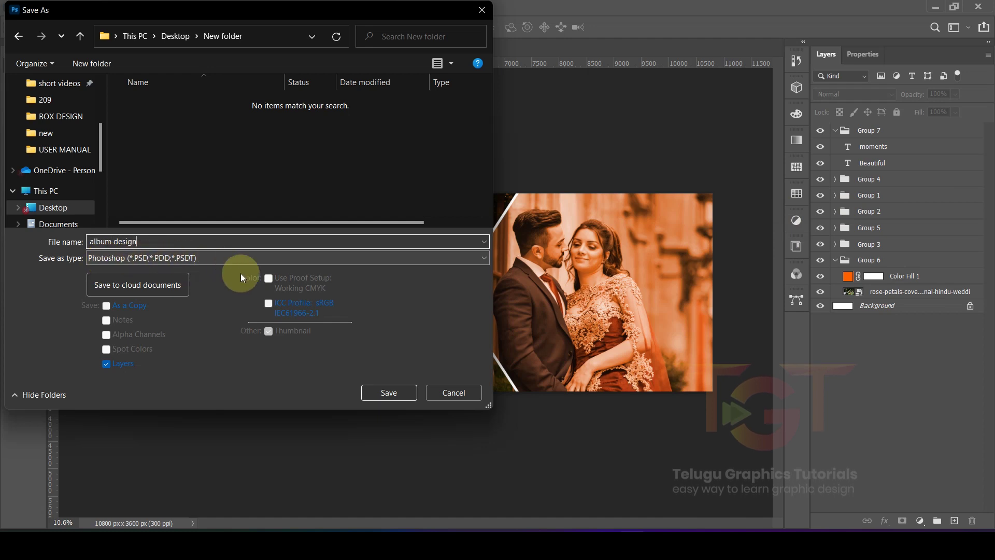
pyautogui.click(393, 393)
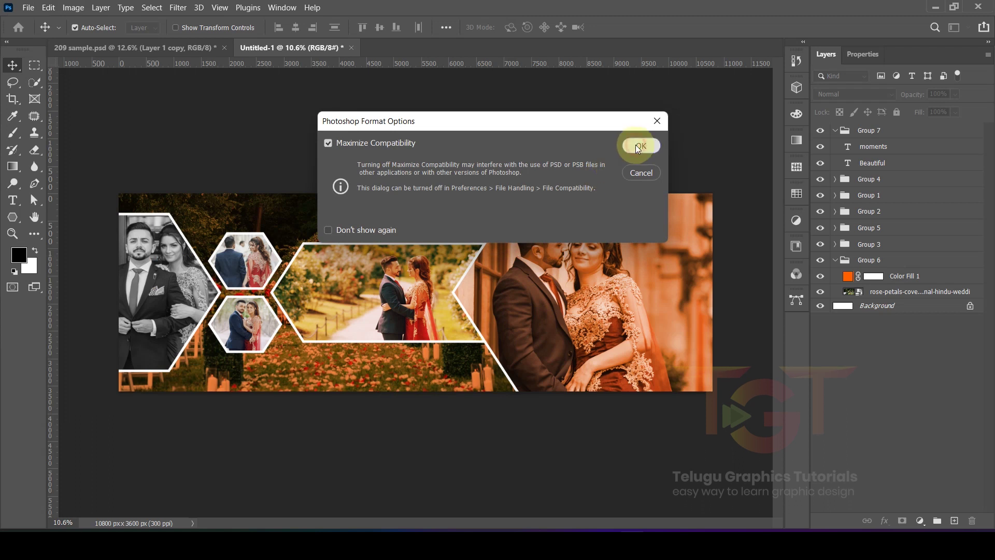
pyautogui.click(637, 146)
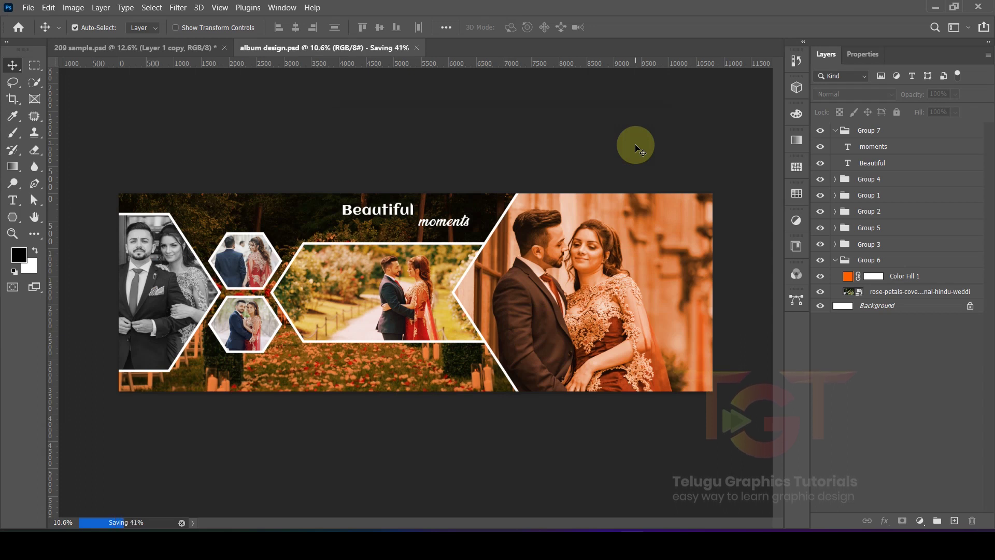
# - Export the banner as a 100%-quality JPG into the New folder beside the PSD
pyautogui.click(28, 7)
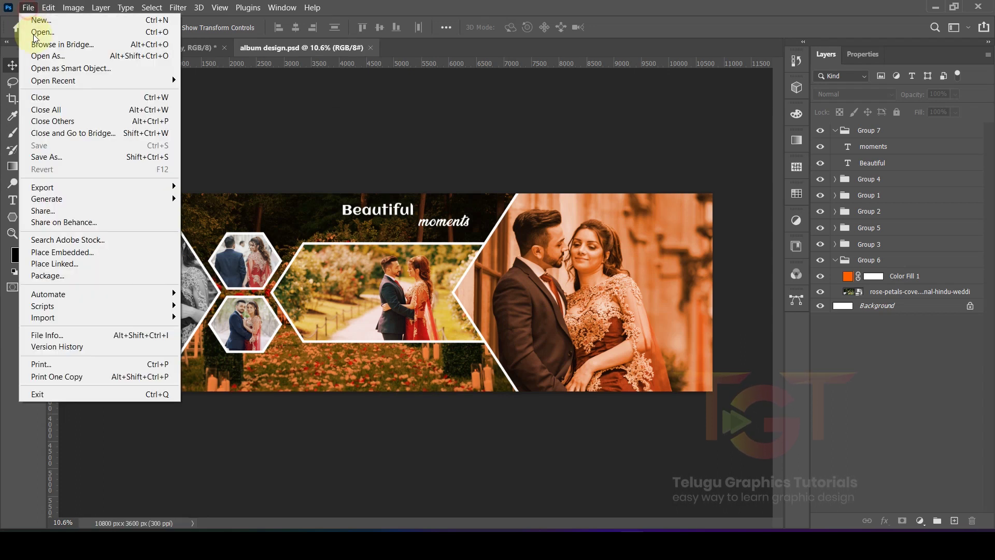
pyautogui.click(70, 190)
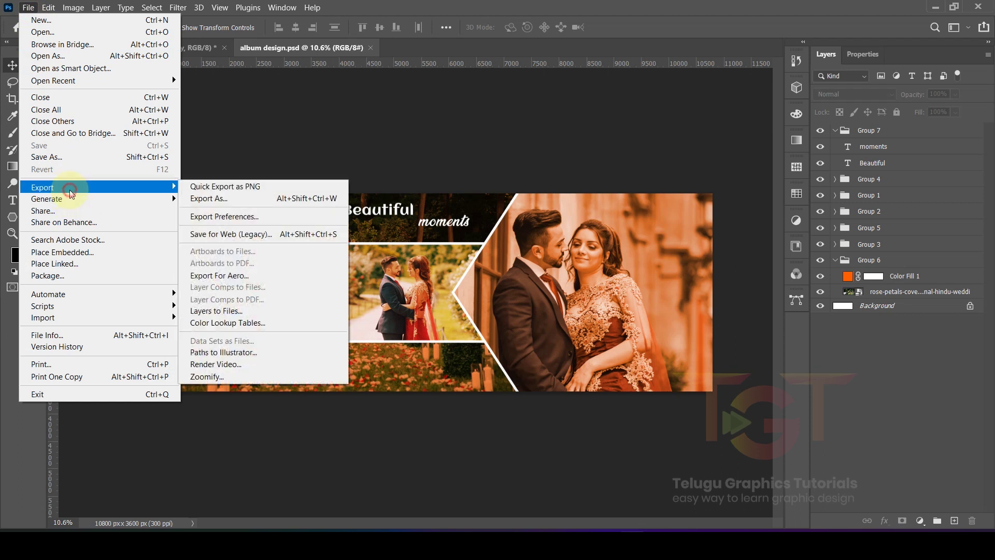
pyautogui.click(210, 200)
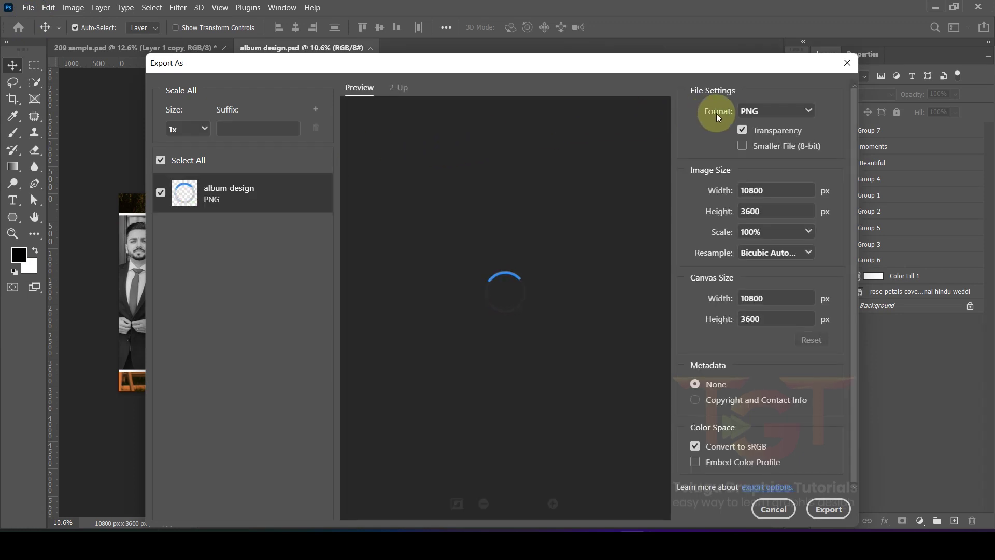
pyautogui.click(779, 114)
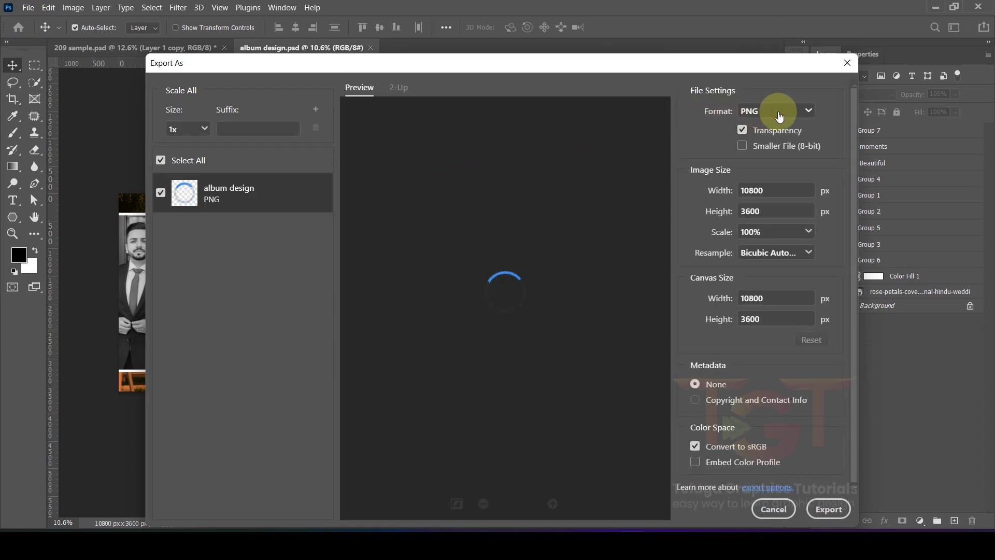
pyautogui.click(762, 145)
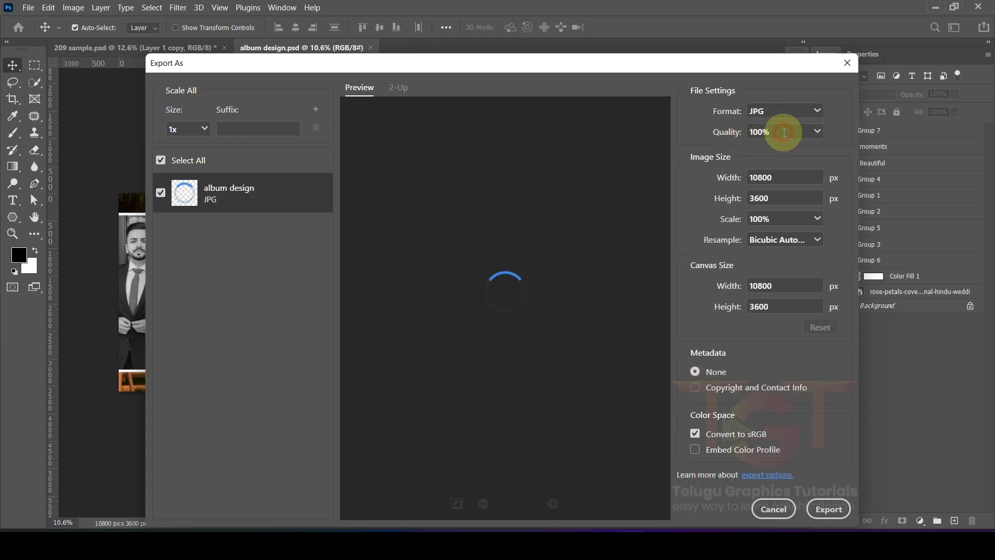
pyautogui.click(785, 132)
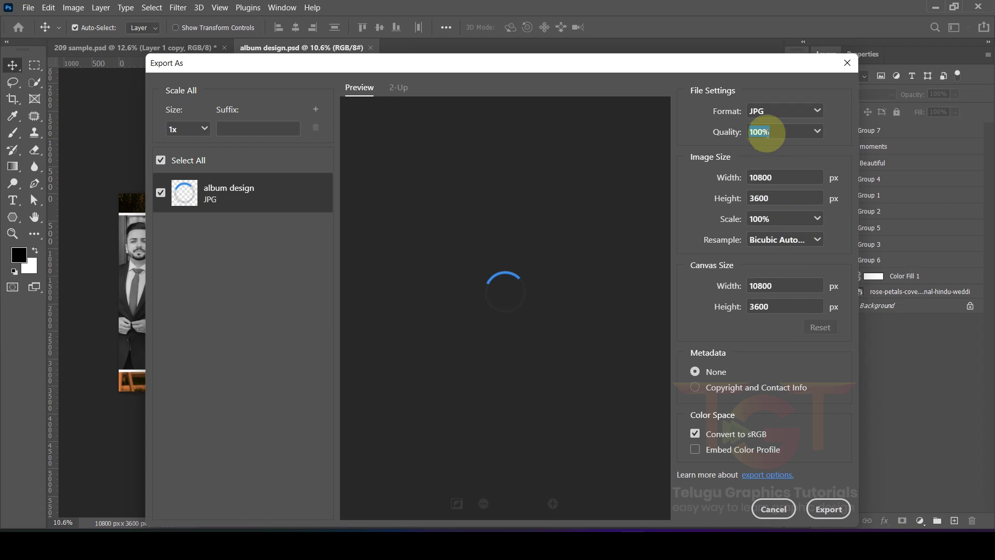
pyautogui.click(824, 509)
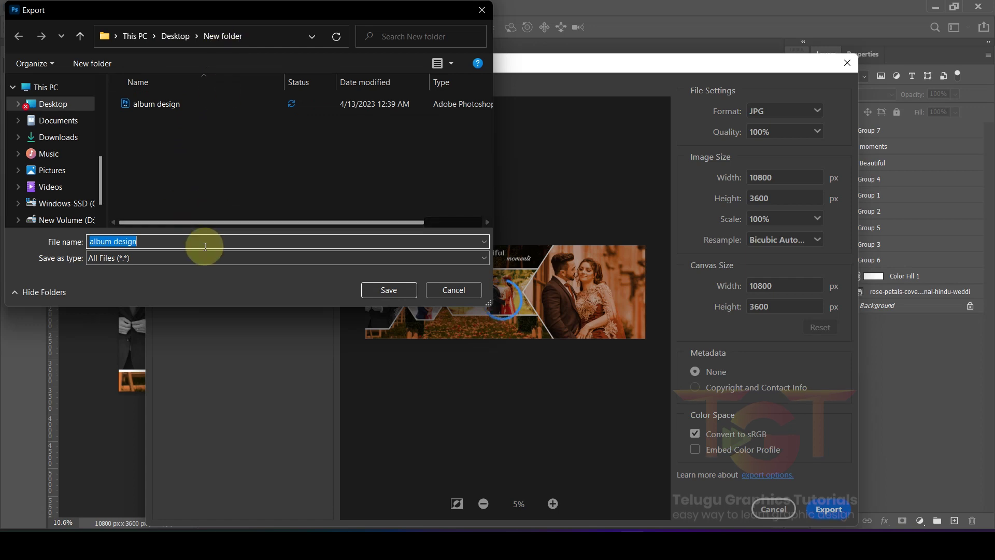
pyautogui.click(375, 291)
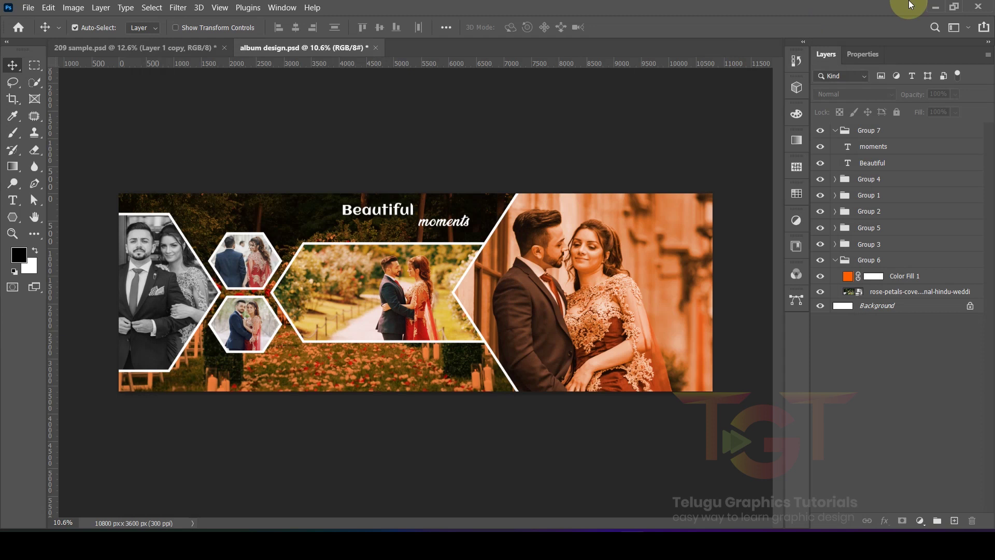
pyautogui.click(938, 7)
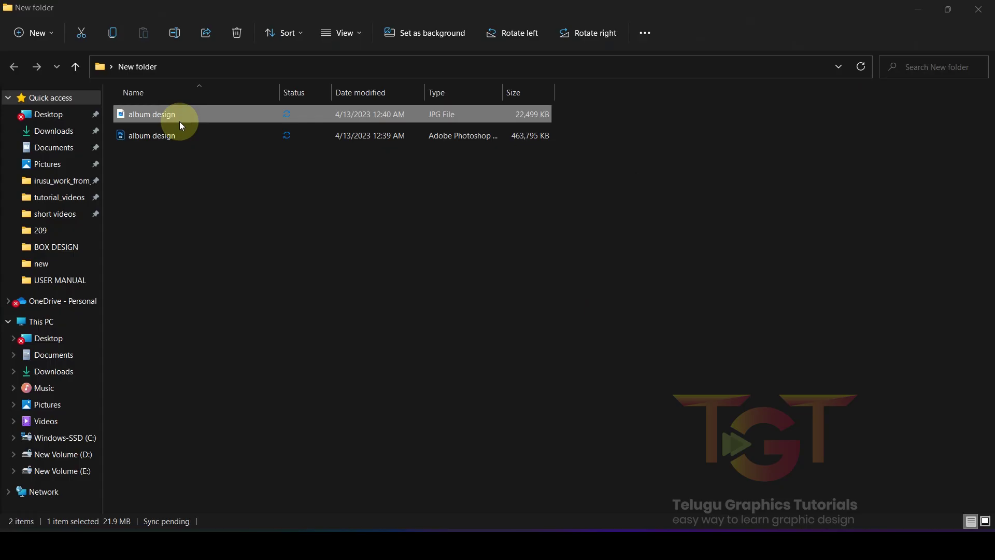